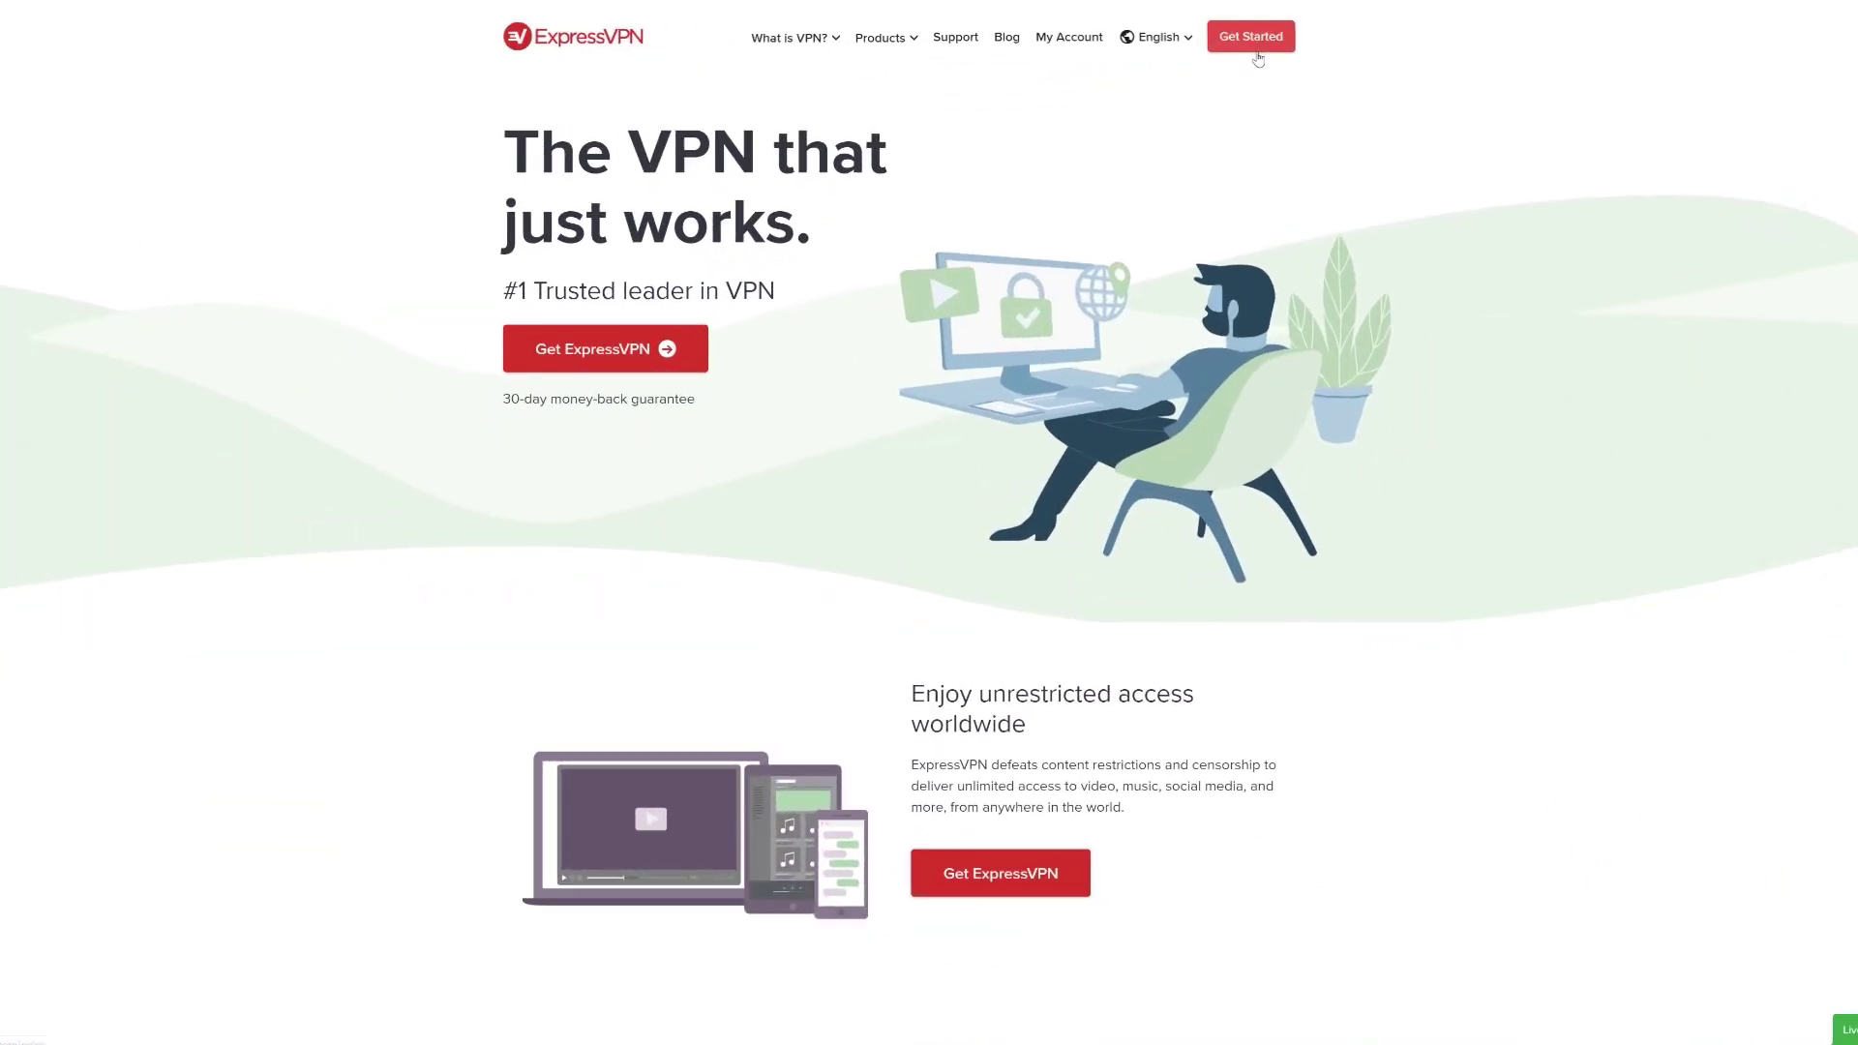
Begin sign-up from the homepage's Get Started link to reach the plan checkout page
left_click(1250, 39)
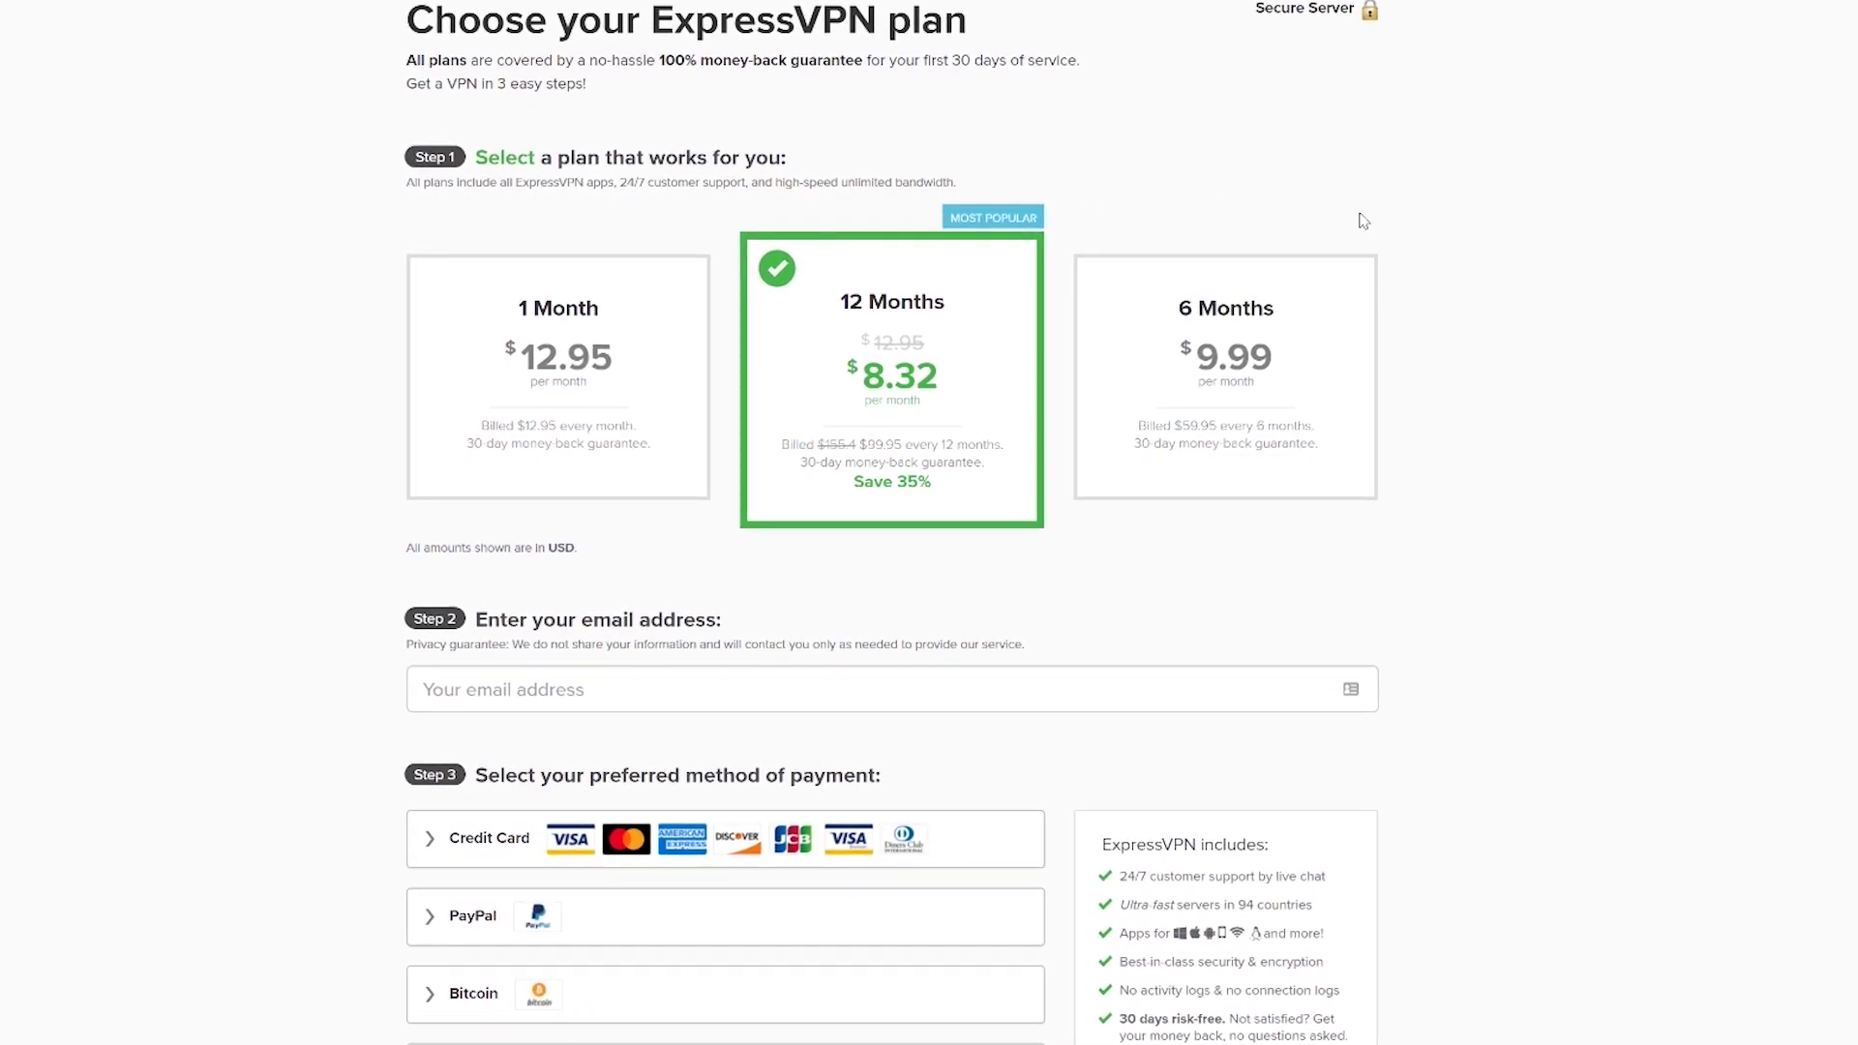
Select the 1 Month plan at $12.95 per month after briefly trying the 6 Months option
left_click(552, 372)
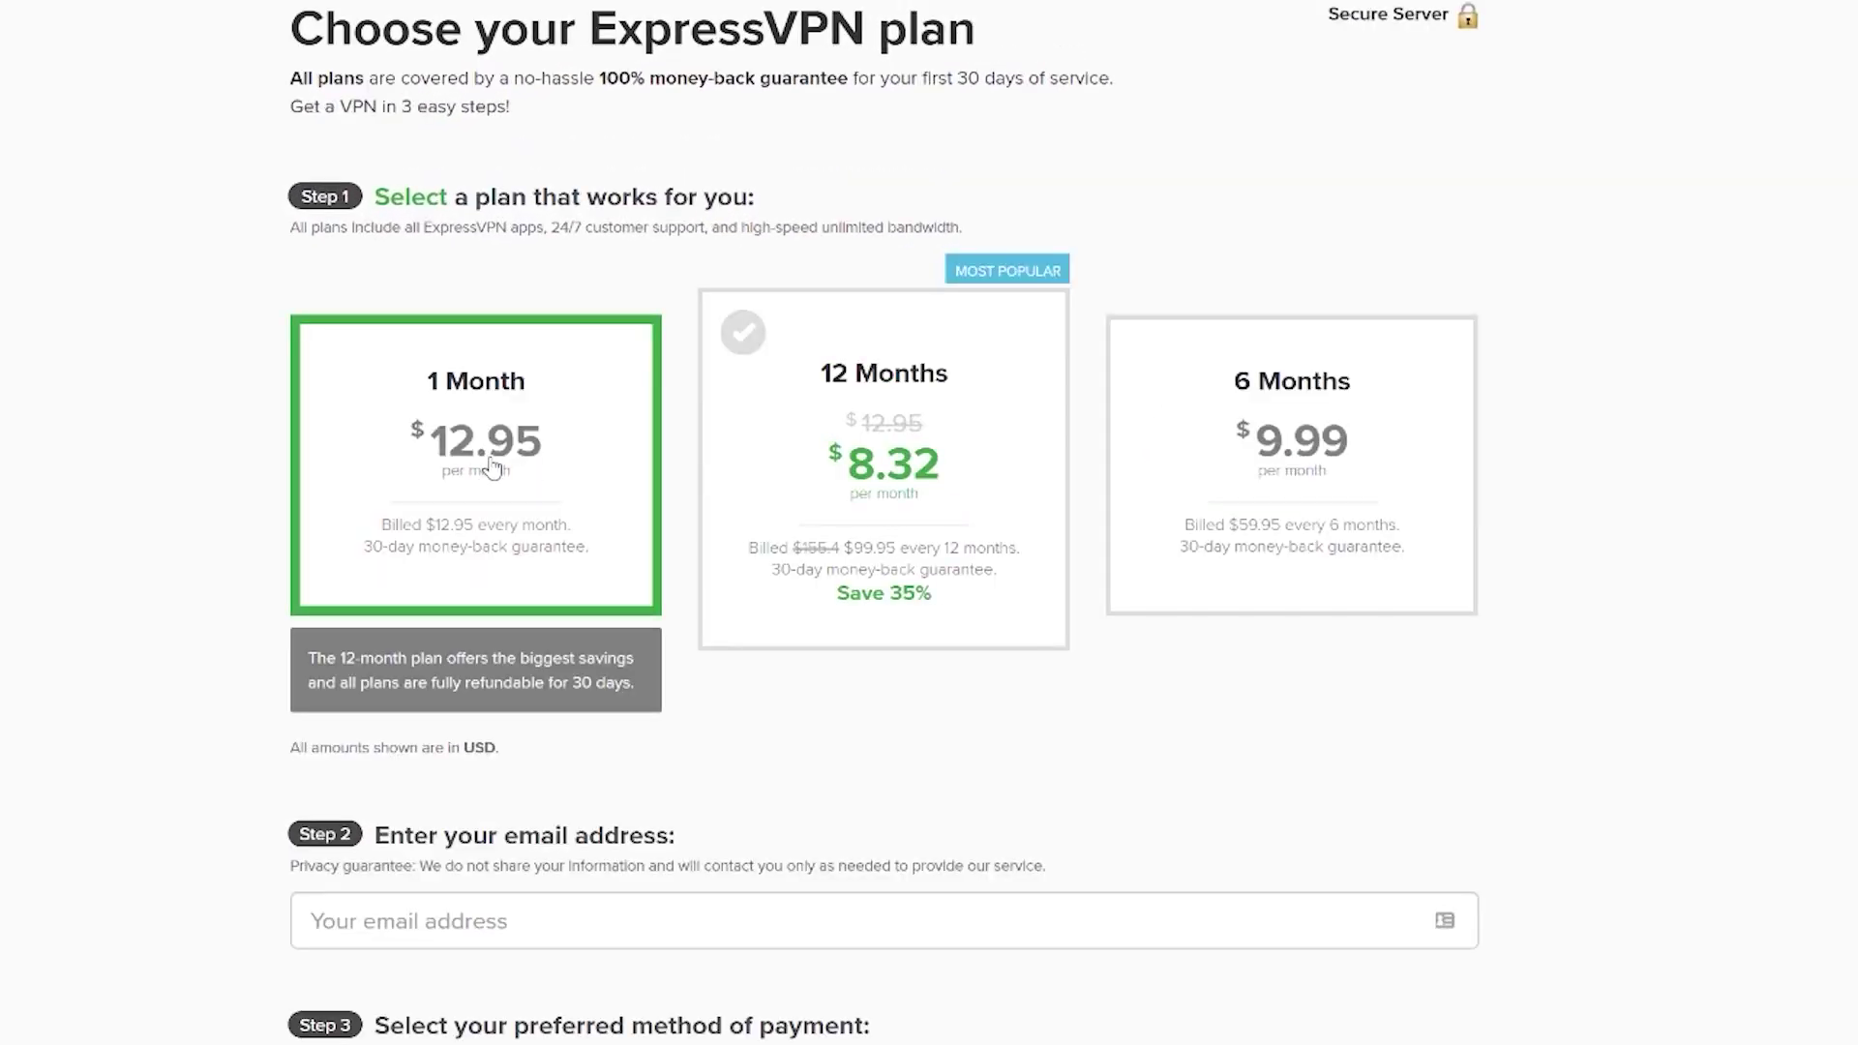
left_click(1275, 505)
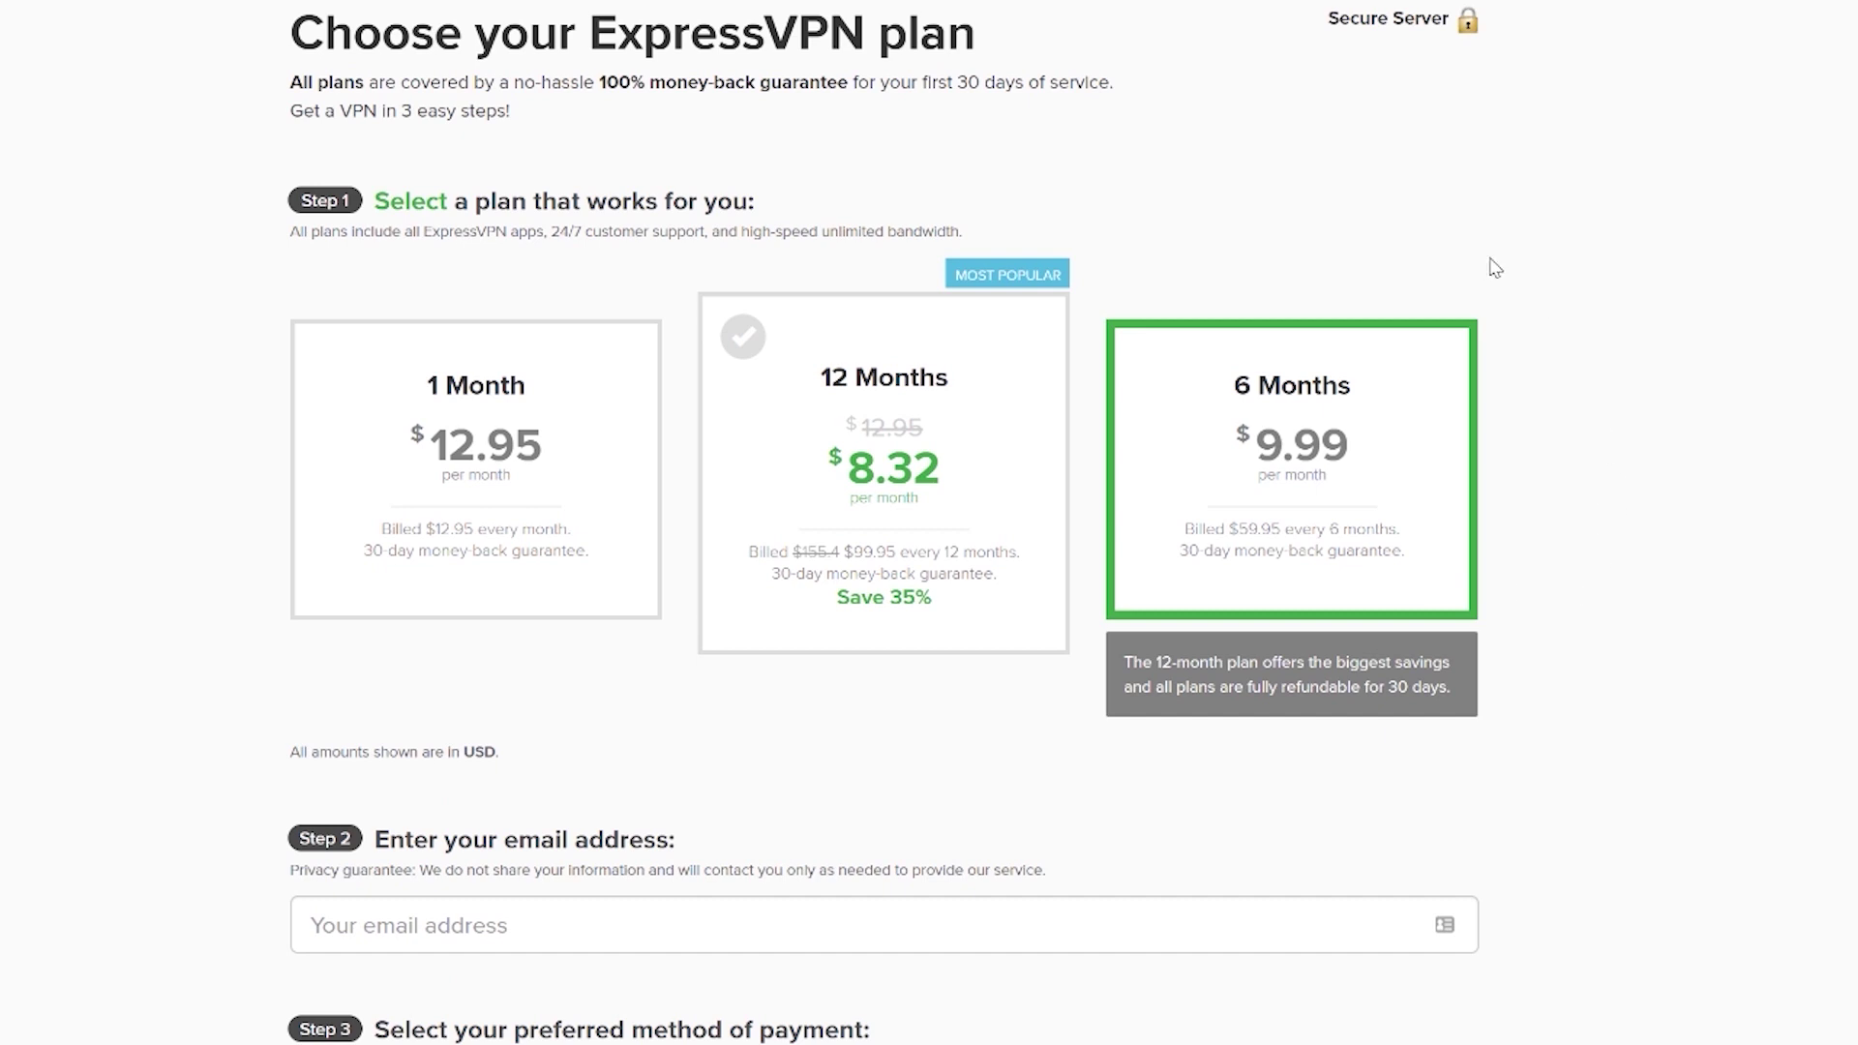
left_click(1138, 605)
left_click(492, 471)
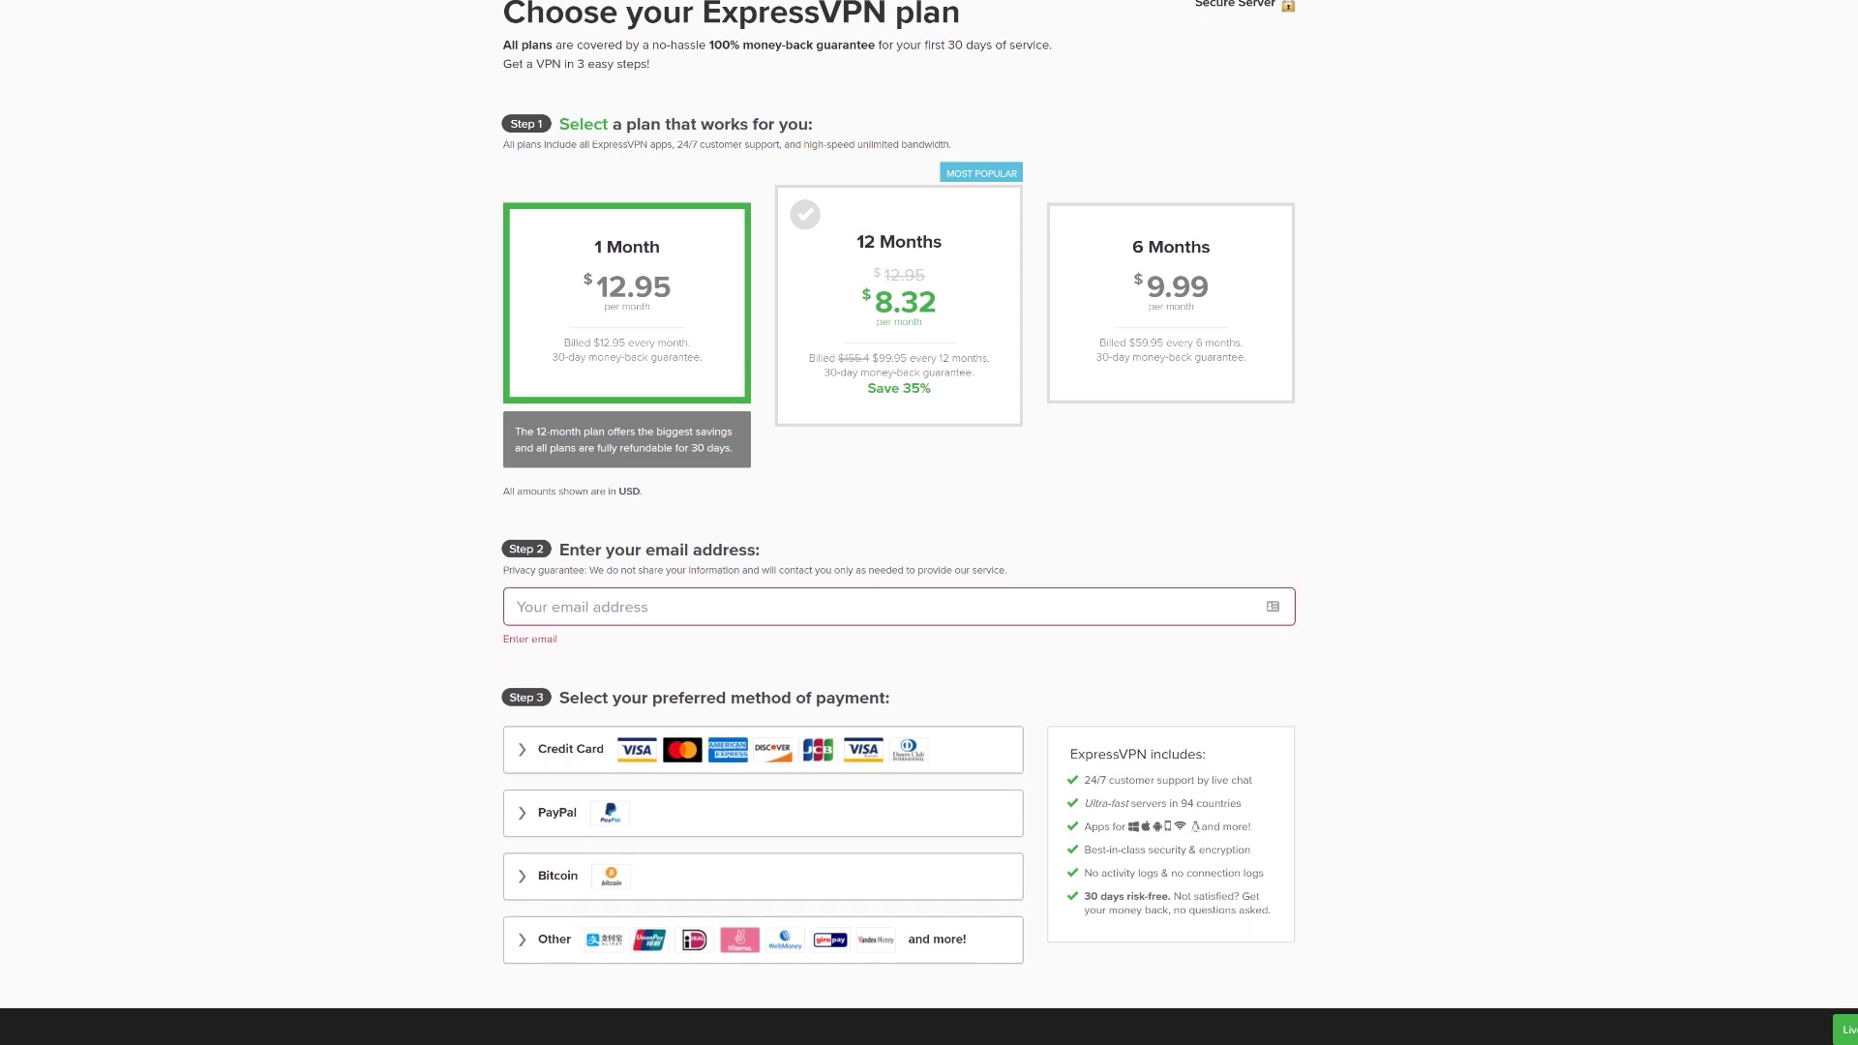
scroll(527, 445, "down", 3)
Choose Credit Card payment, enter the account e-mail, and fill in the cardholder's first name
left_click(528, 445)
scroll(456, 473, "down", 2)
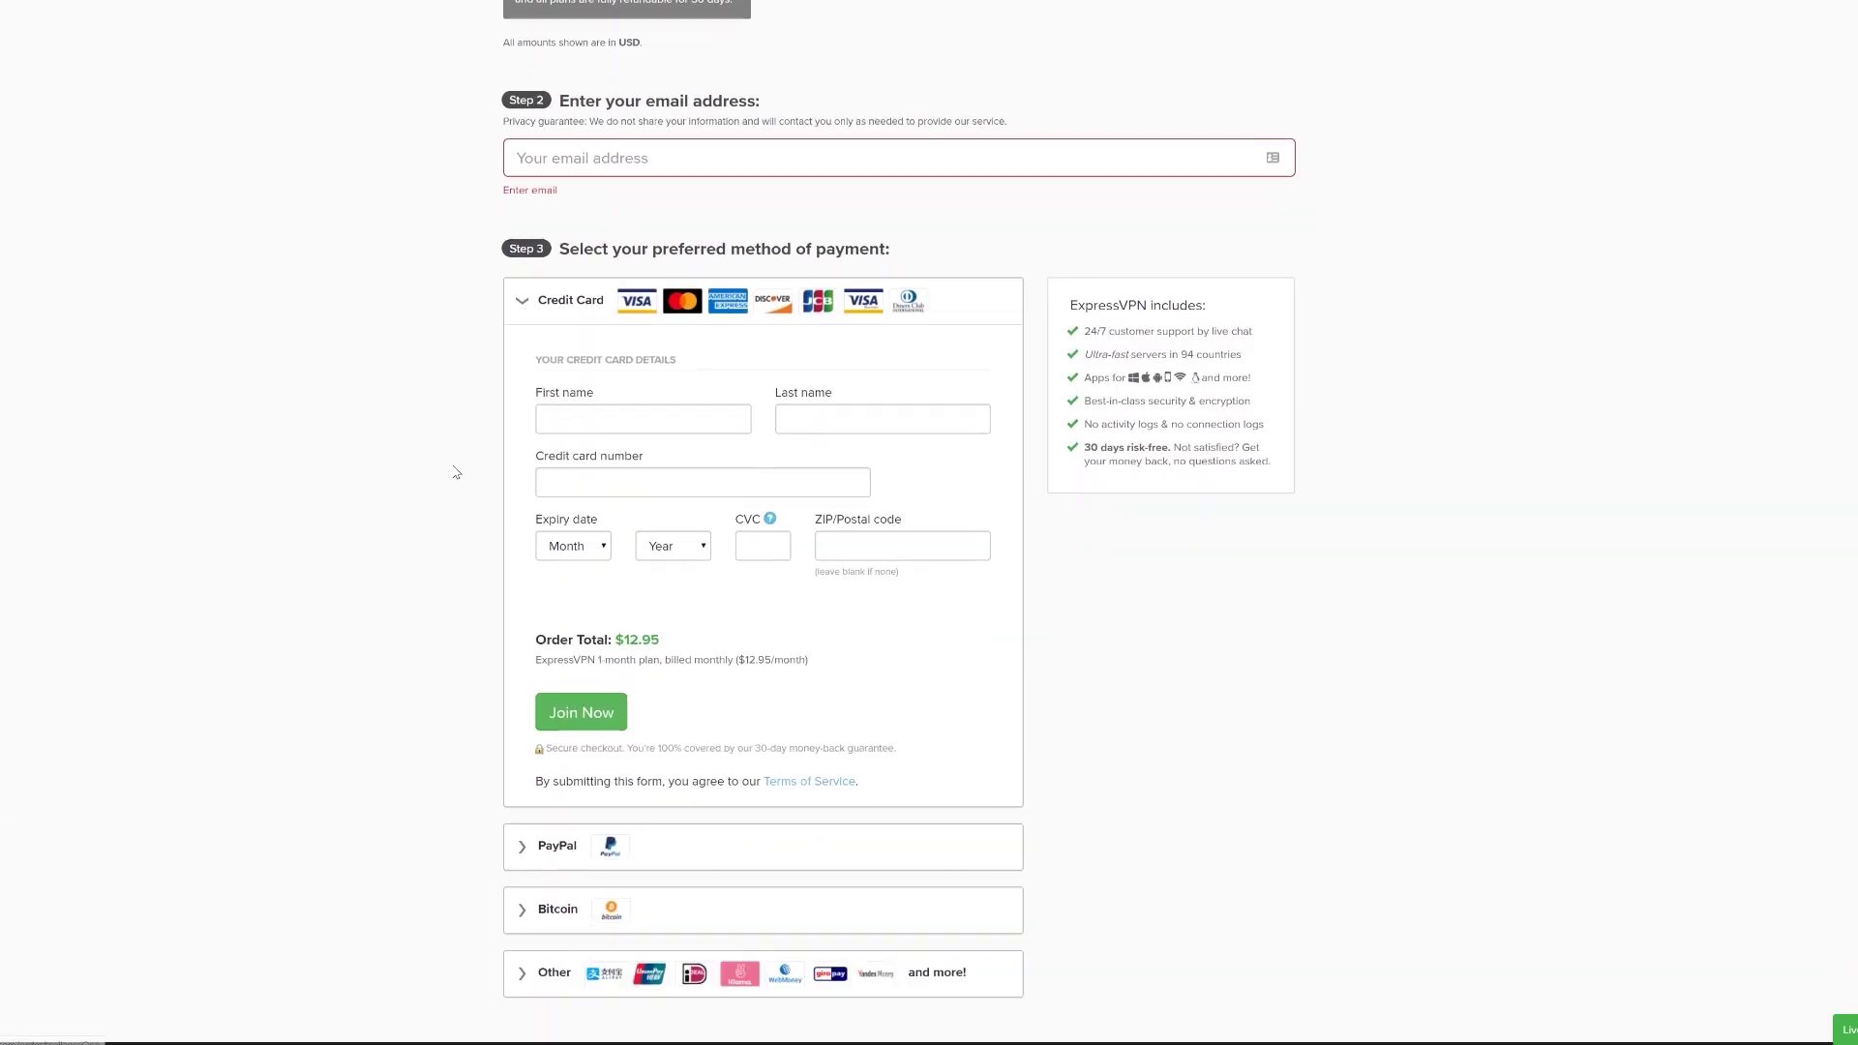
scroll(452, 465, "up", 1)
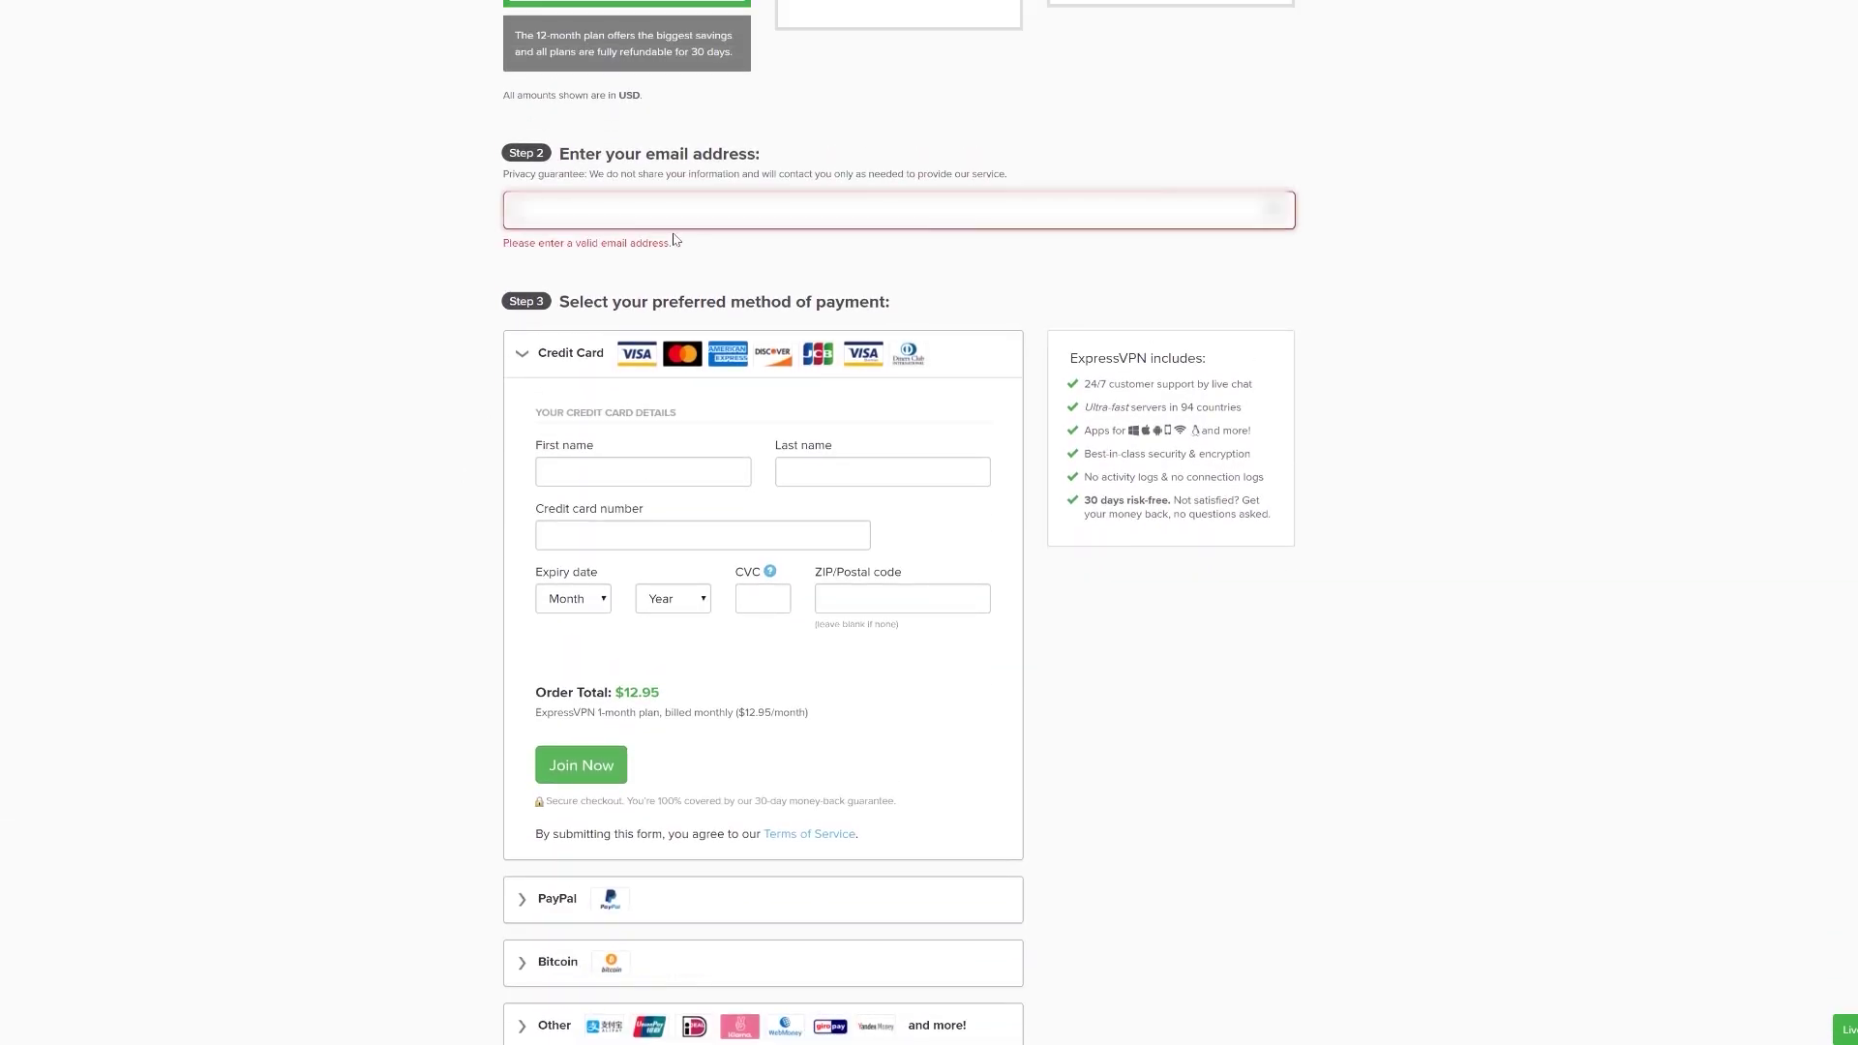
type("aababc")
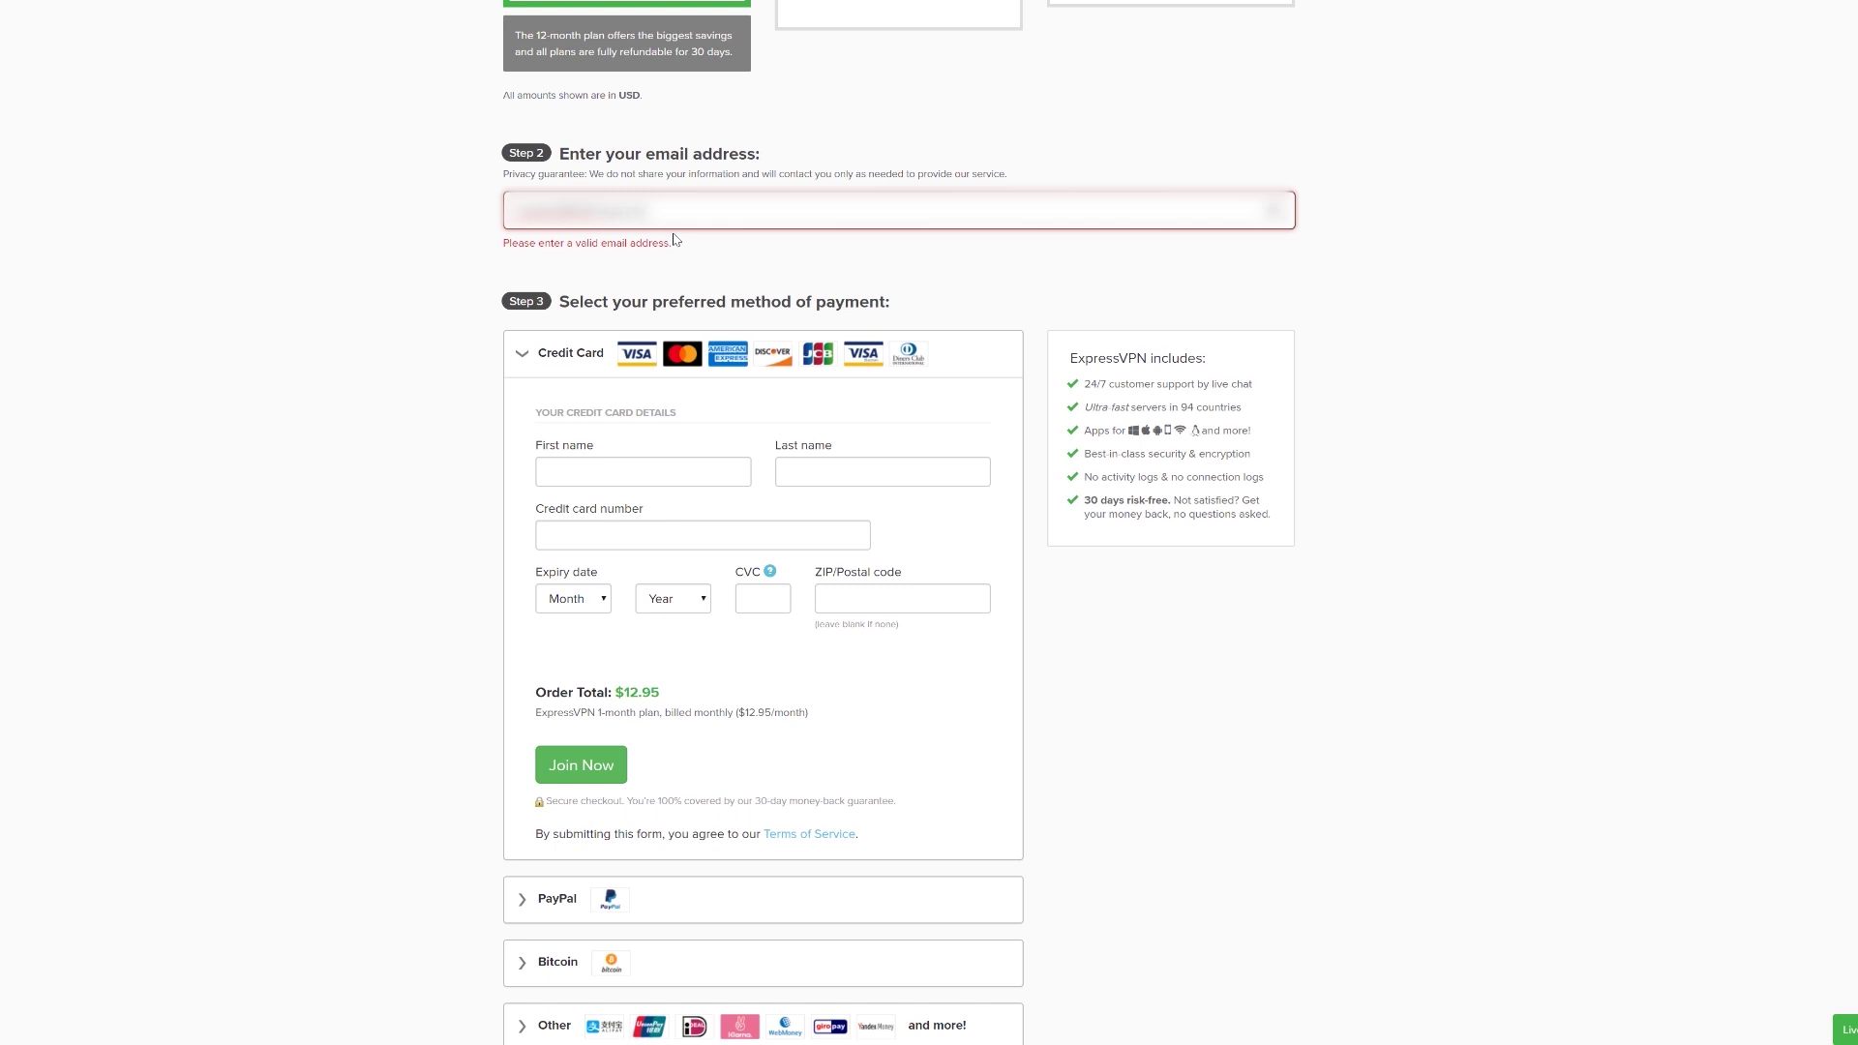
type(".com")
key("Tab")
key("Tab")
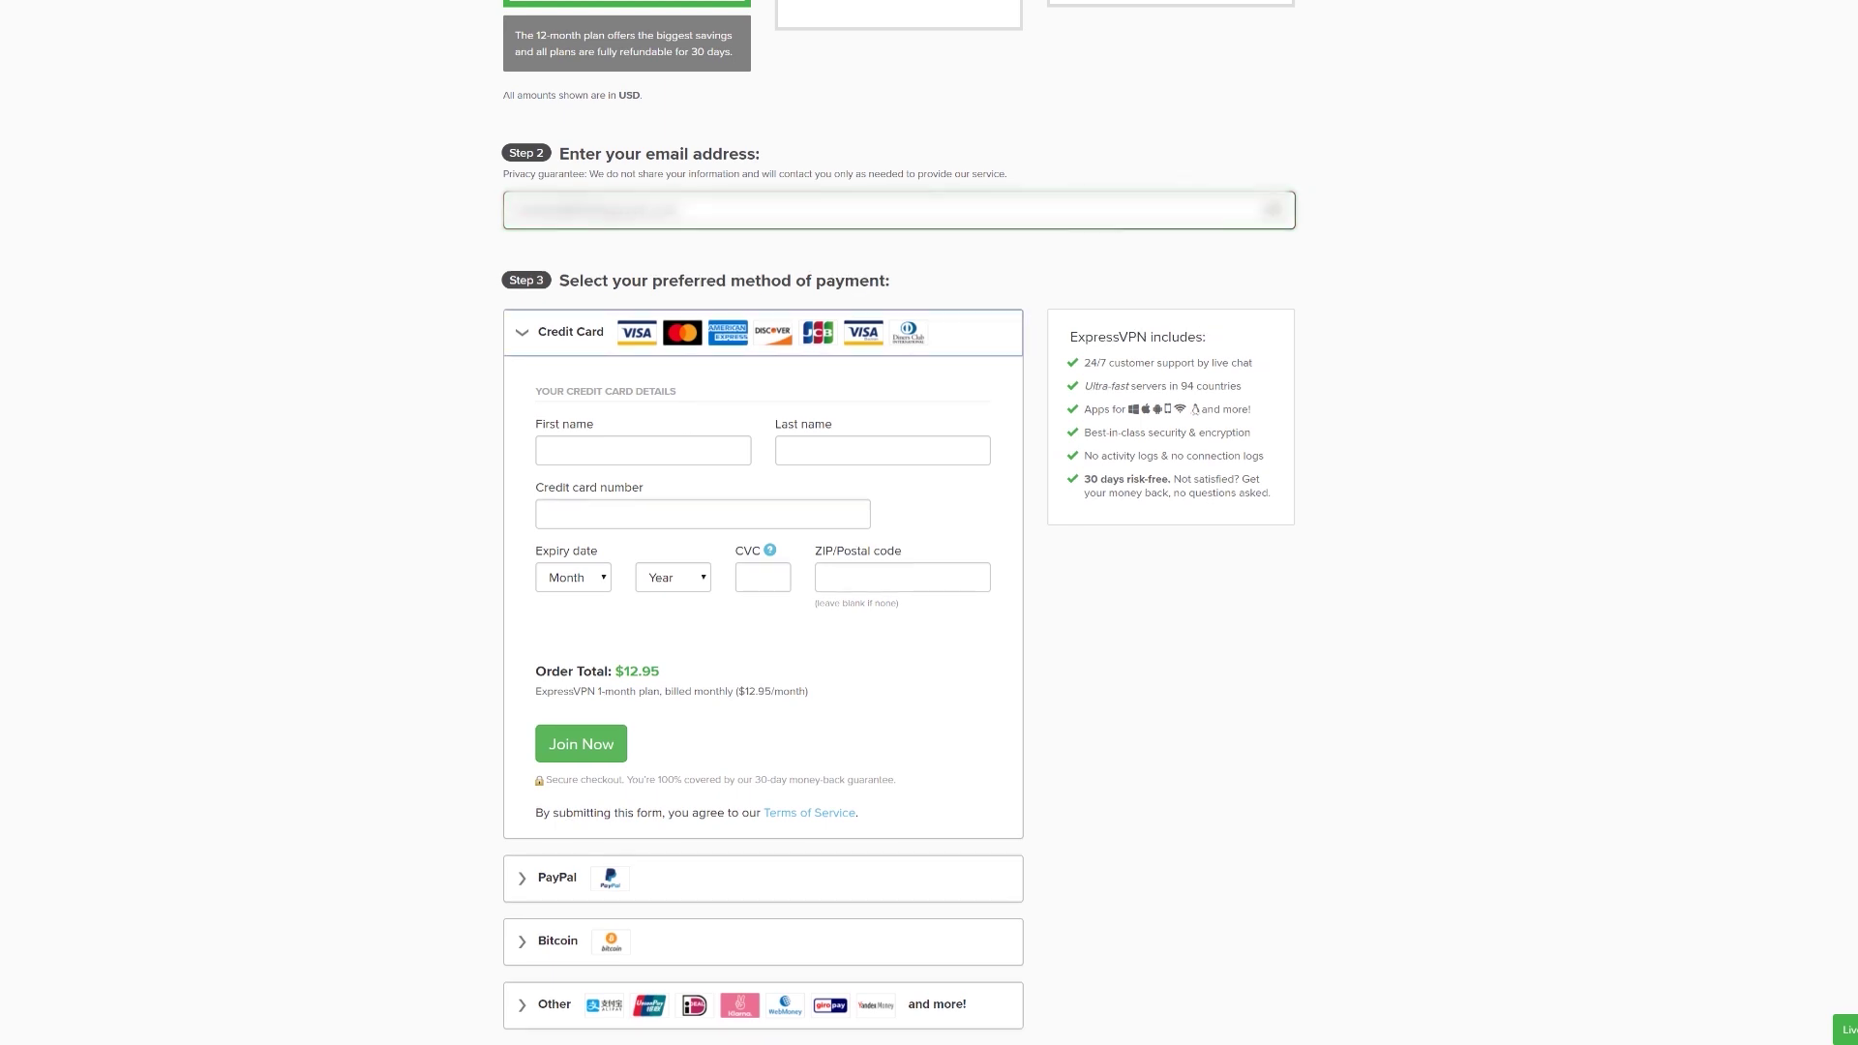
type("John")
key("Tab")
key("Tab")
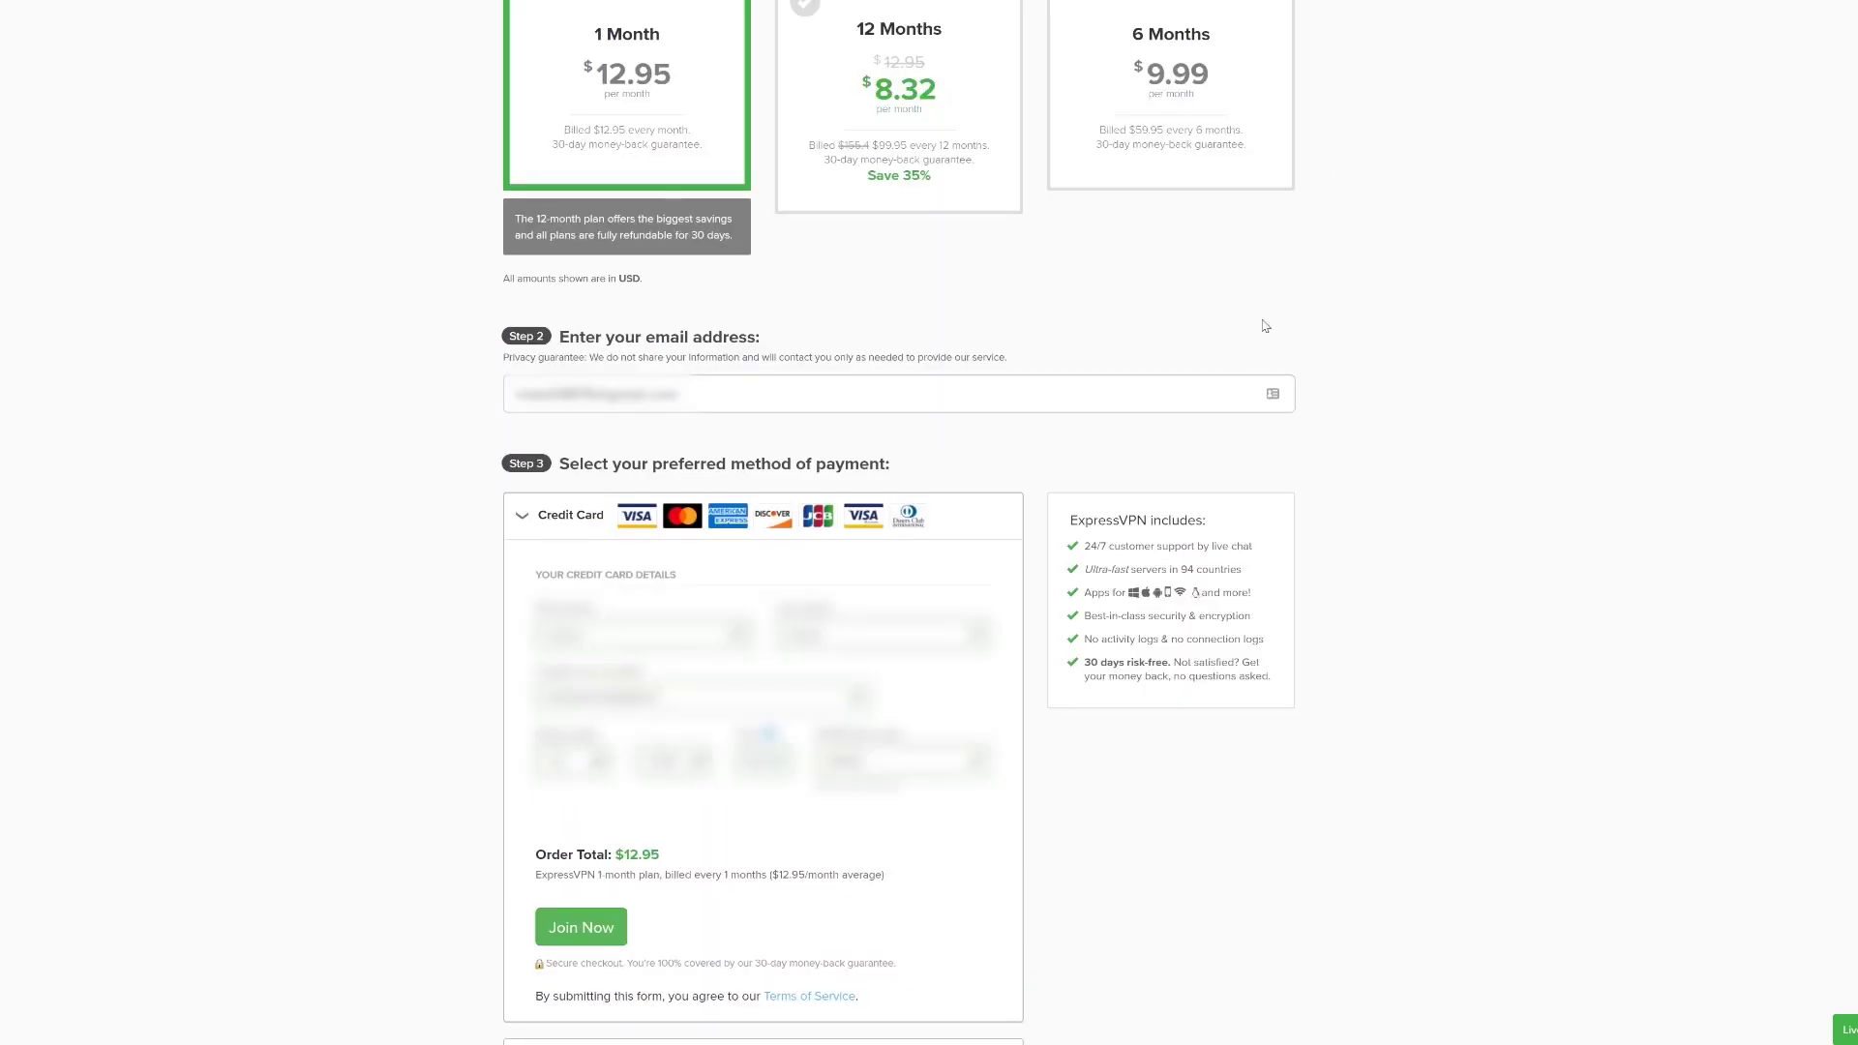
Submit the 1 Month order with Join Now and keep the generated account password
left_click(582, 928)
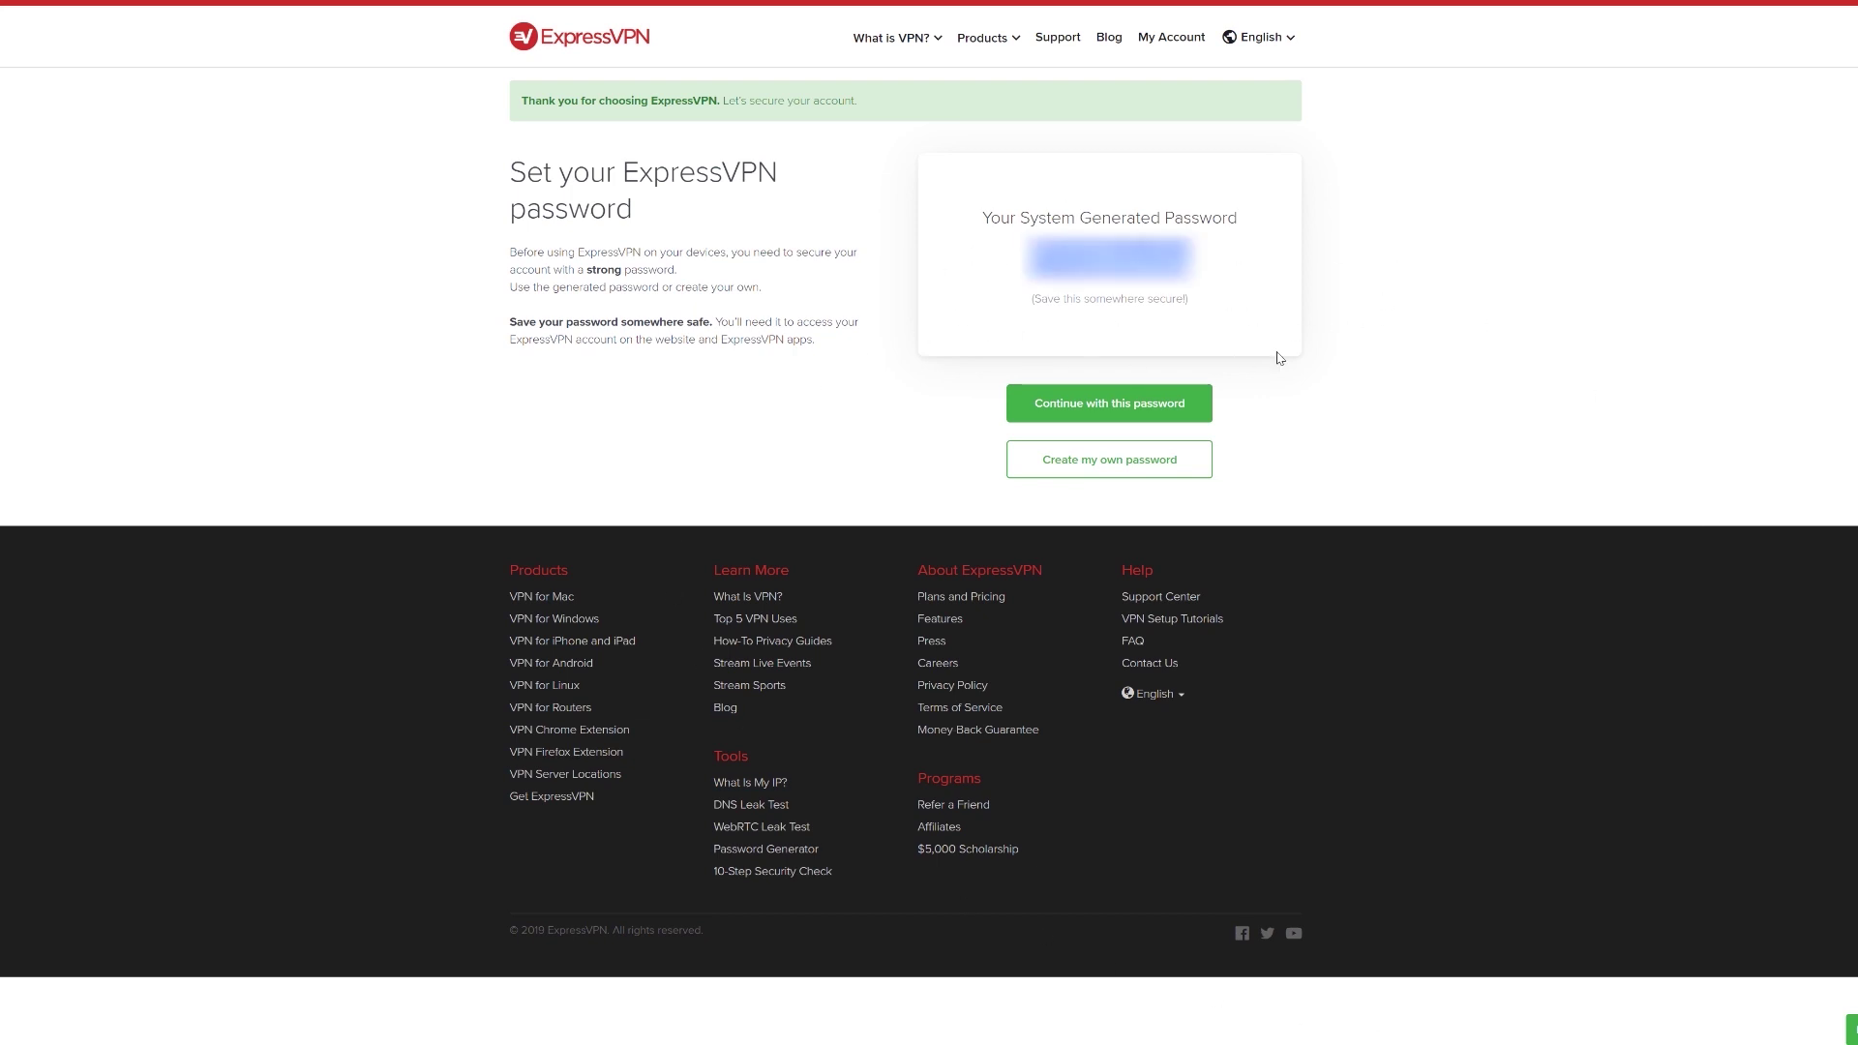
left_click(1146, 407)
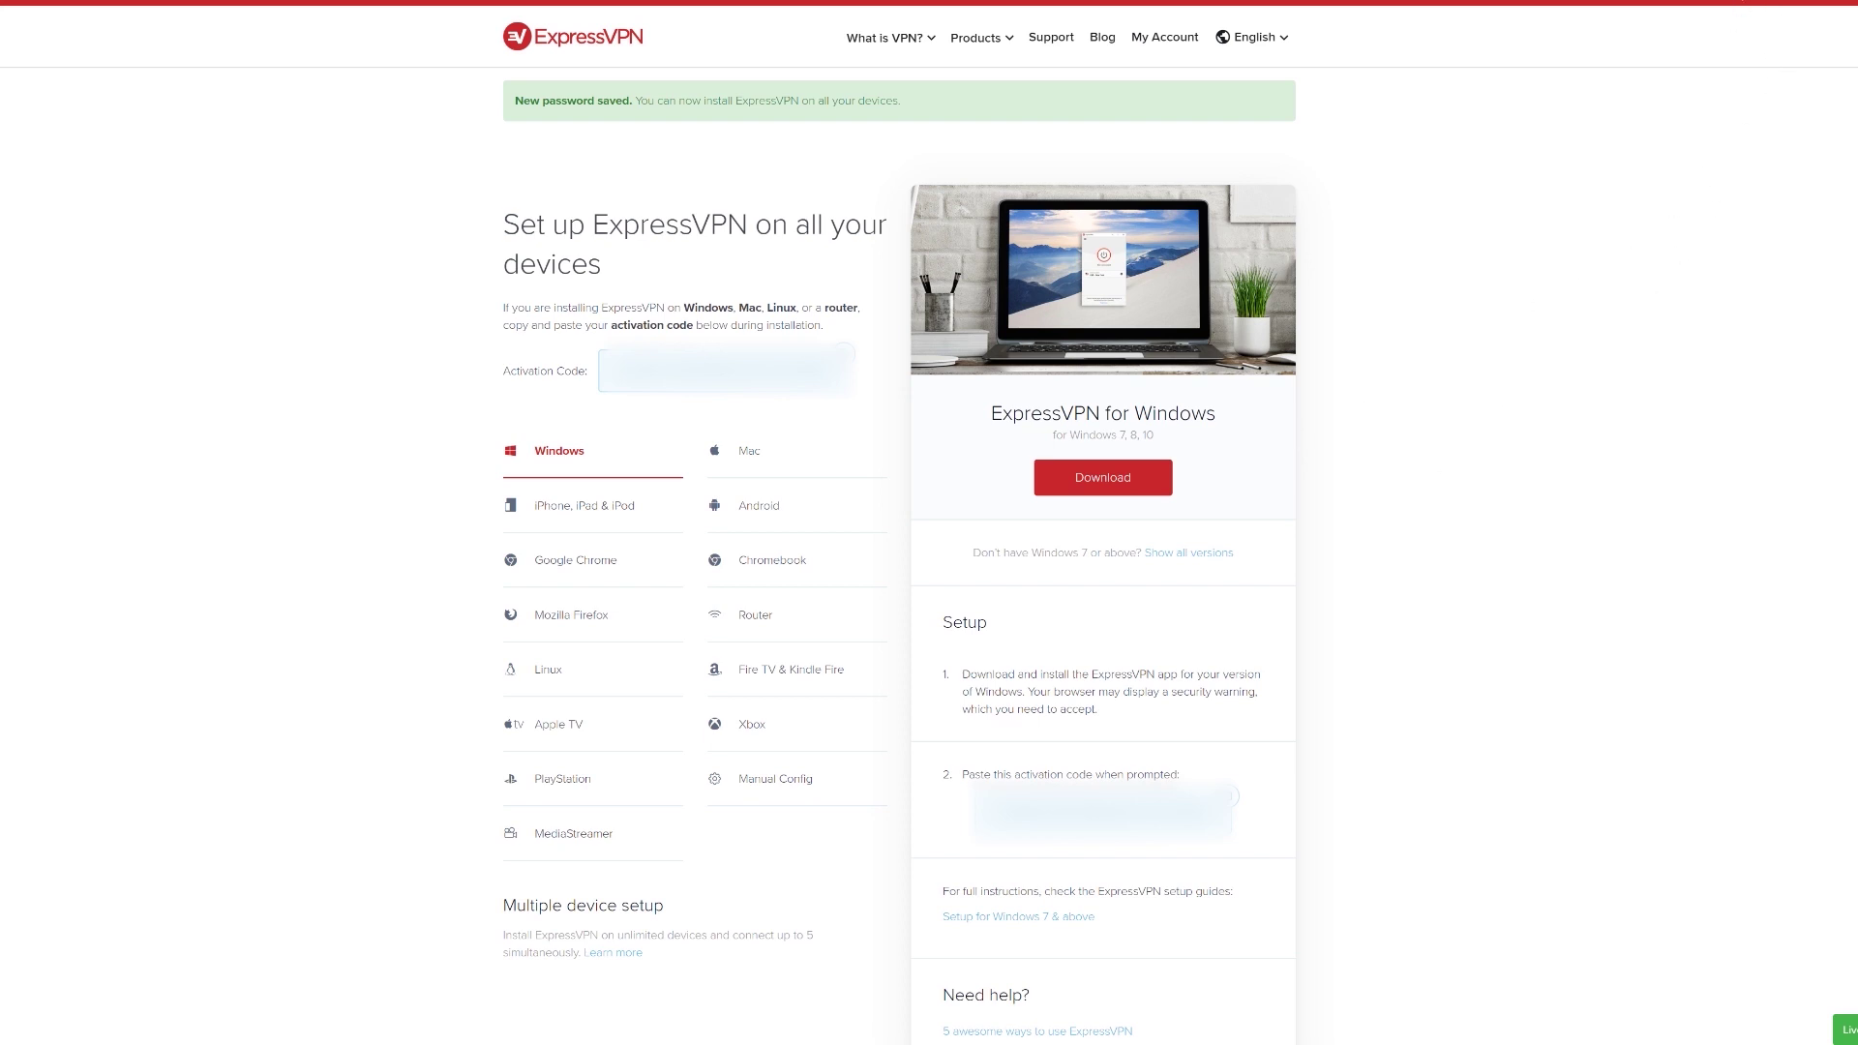
Download and install ExpressVPN for Windows from the device setup page
left_click(1809, 158)
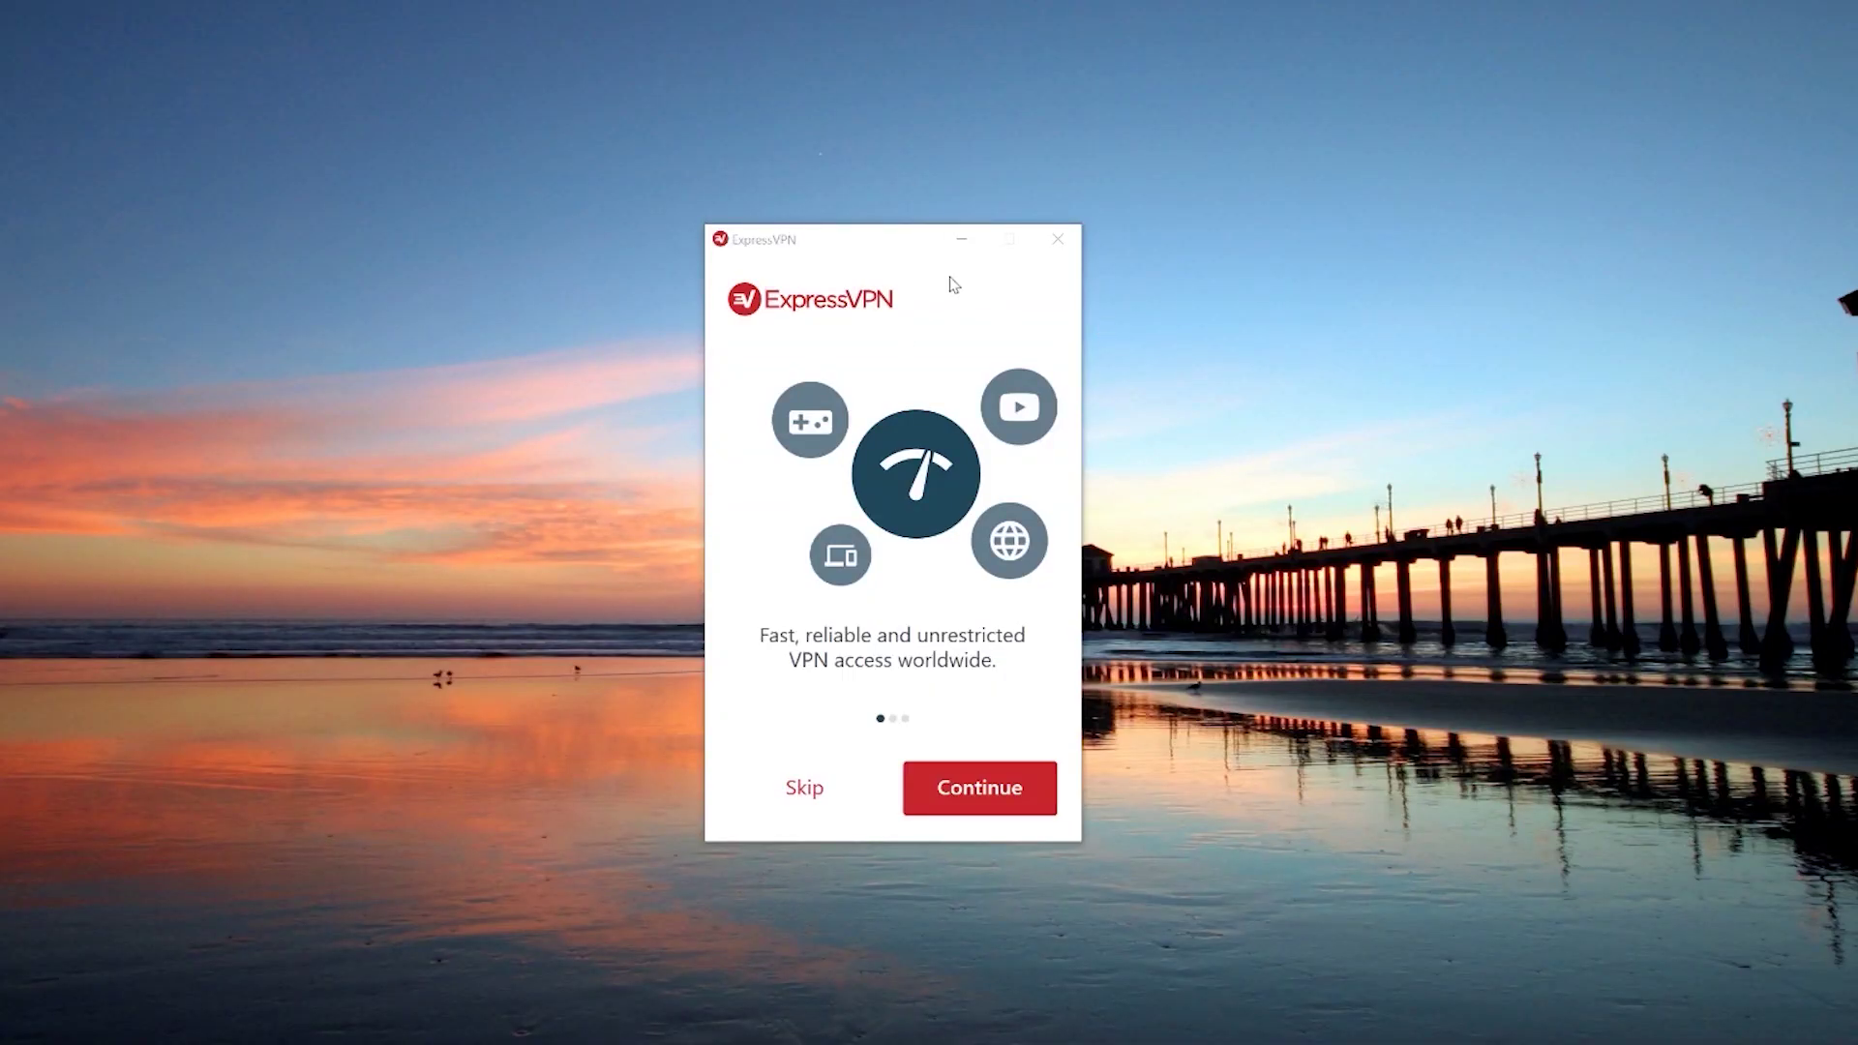
Center the app window, skip both welcome slides, and choose Set Up ExpressVPN
left_click_drag(840, 229, 937, 215)
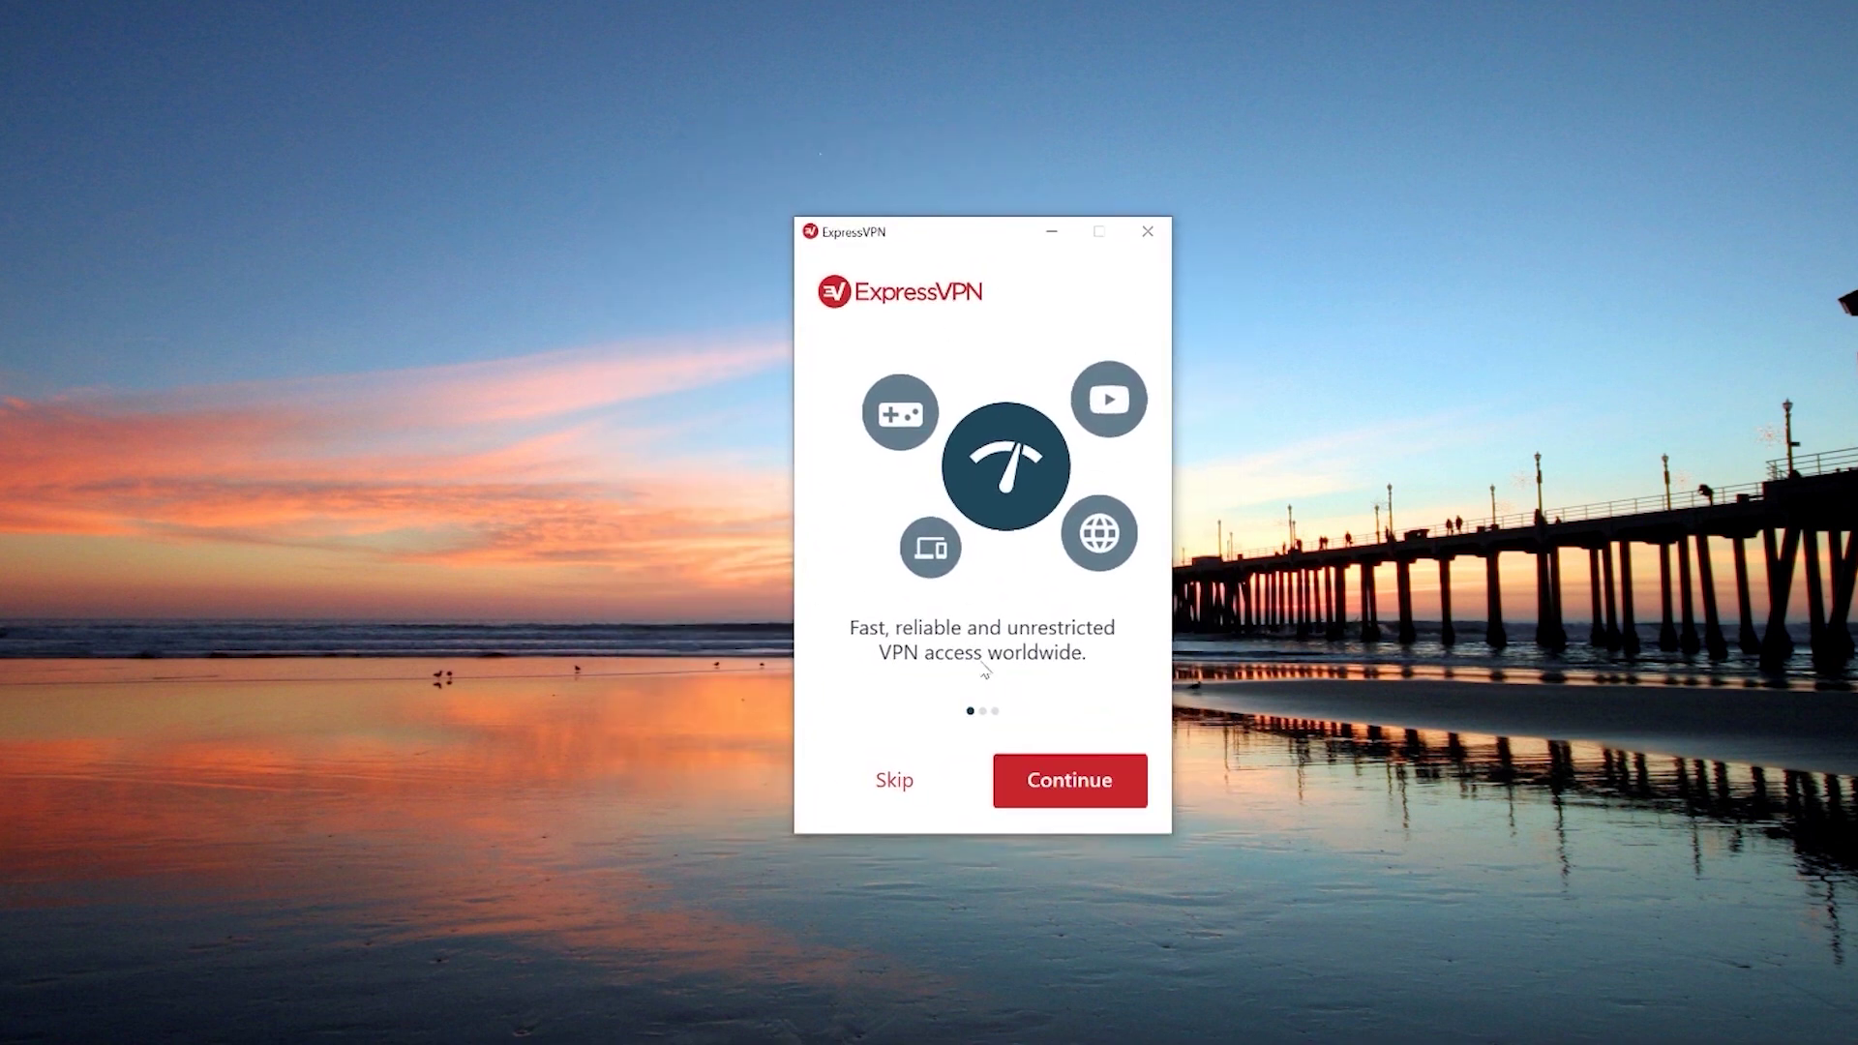
left_click(1069, 782)
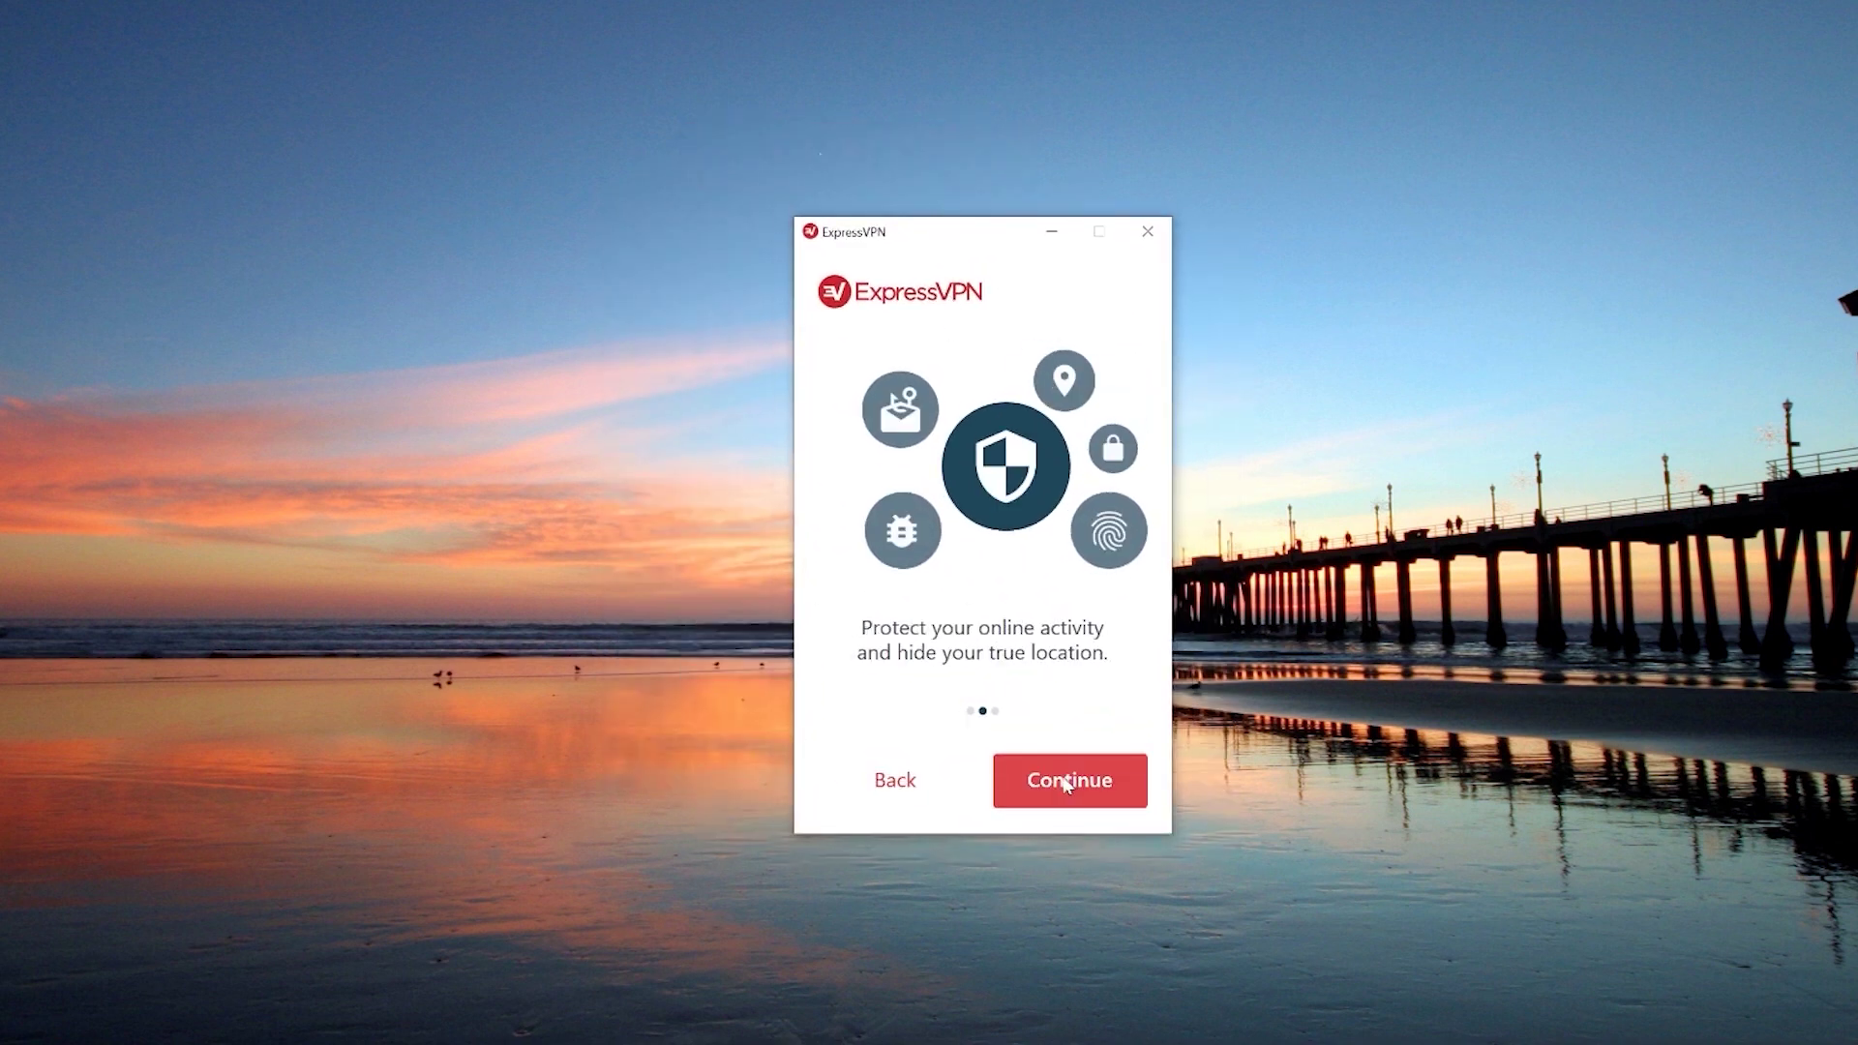
left_click(1061, 785)
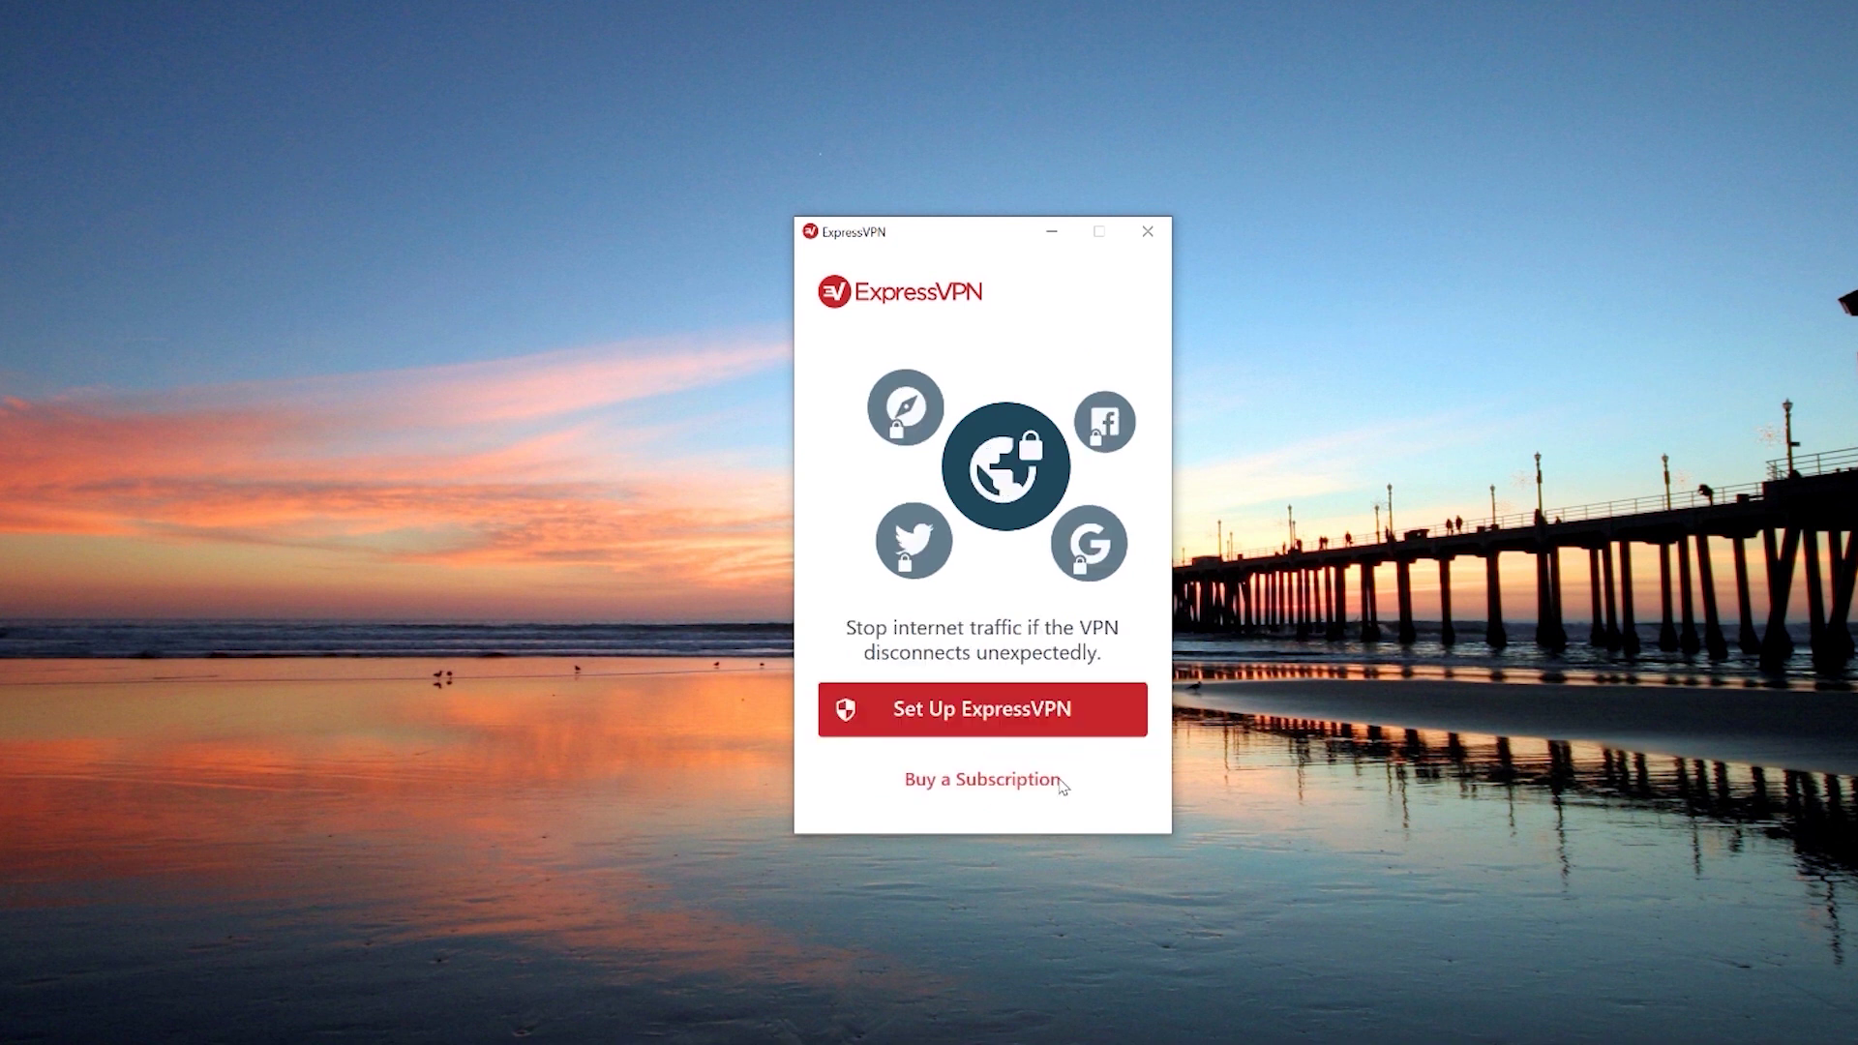
left_click(983, 711)
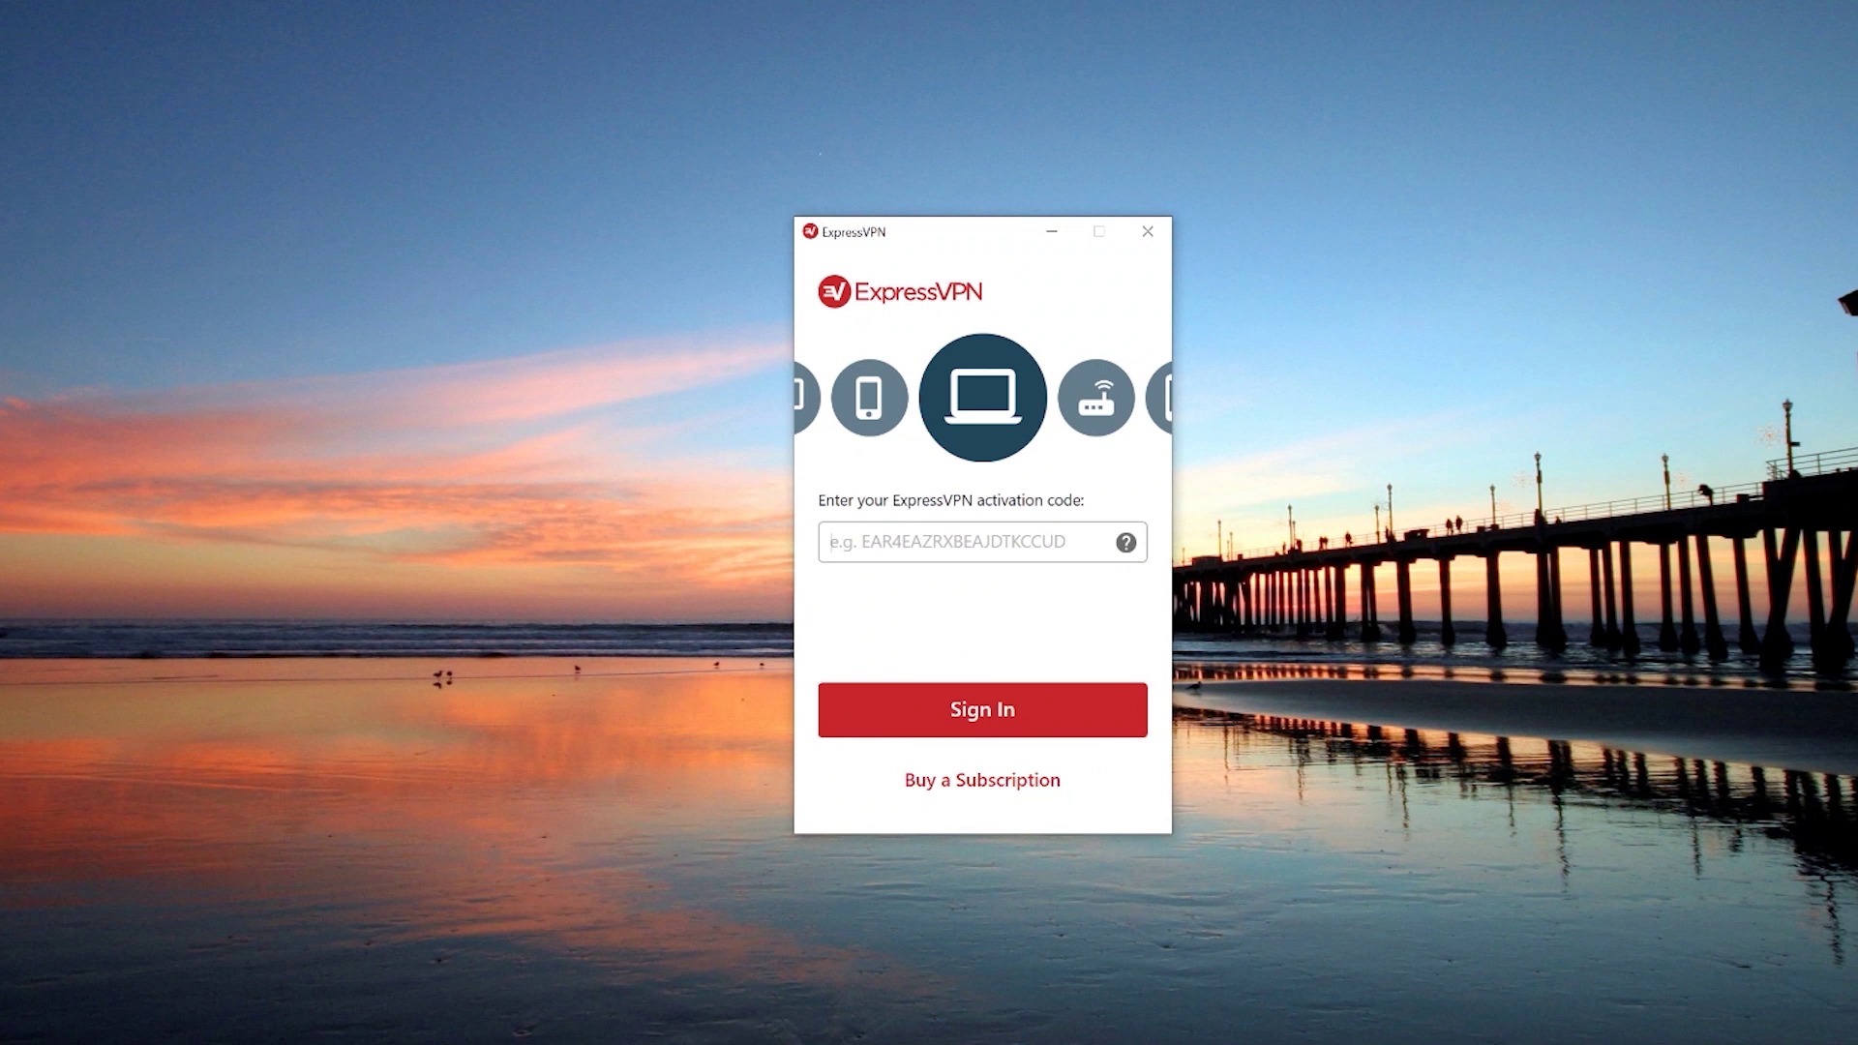
Paste the copied activation code into the app and sign in
key("ctrl+v")
left_click(983, 711)
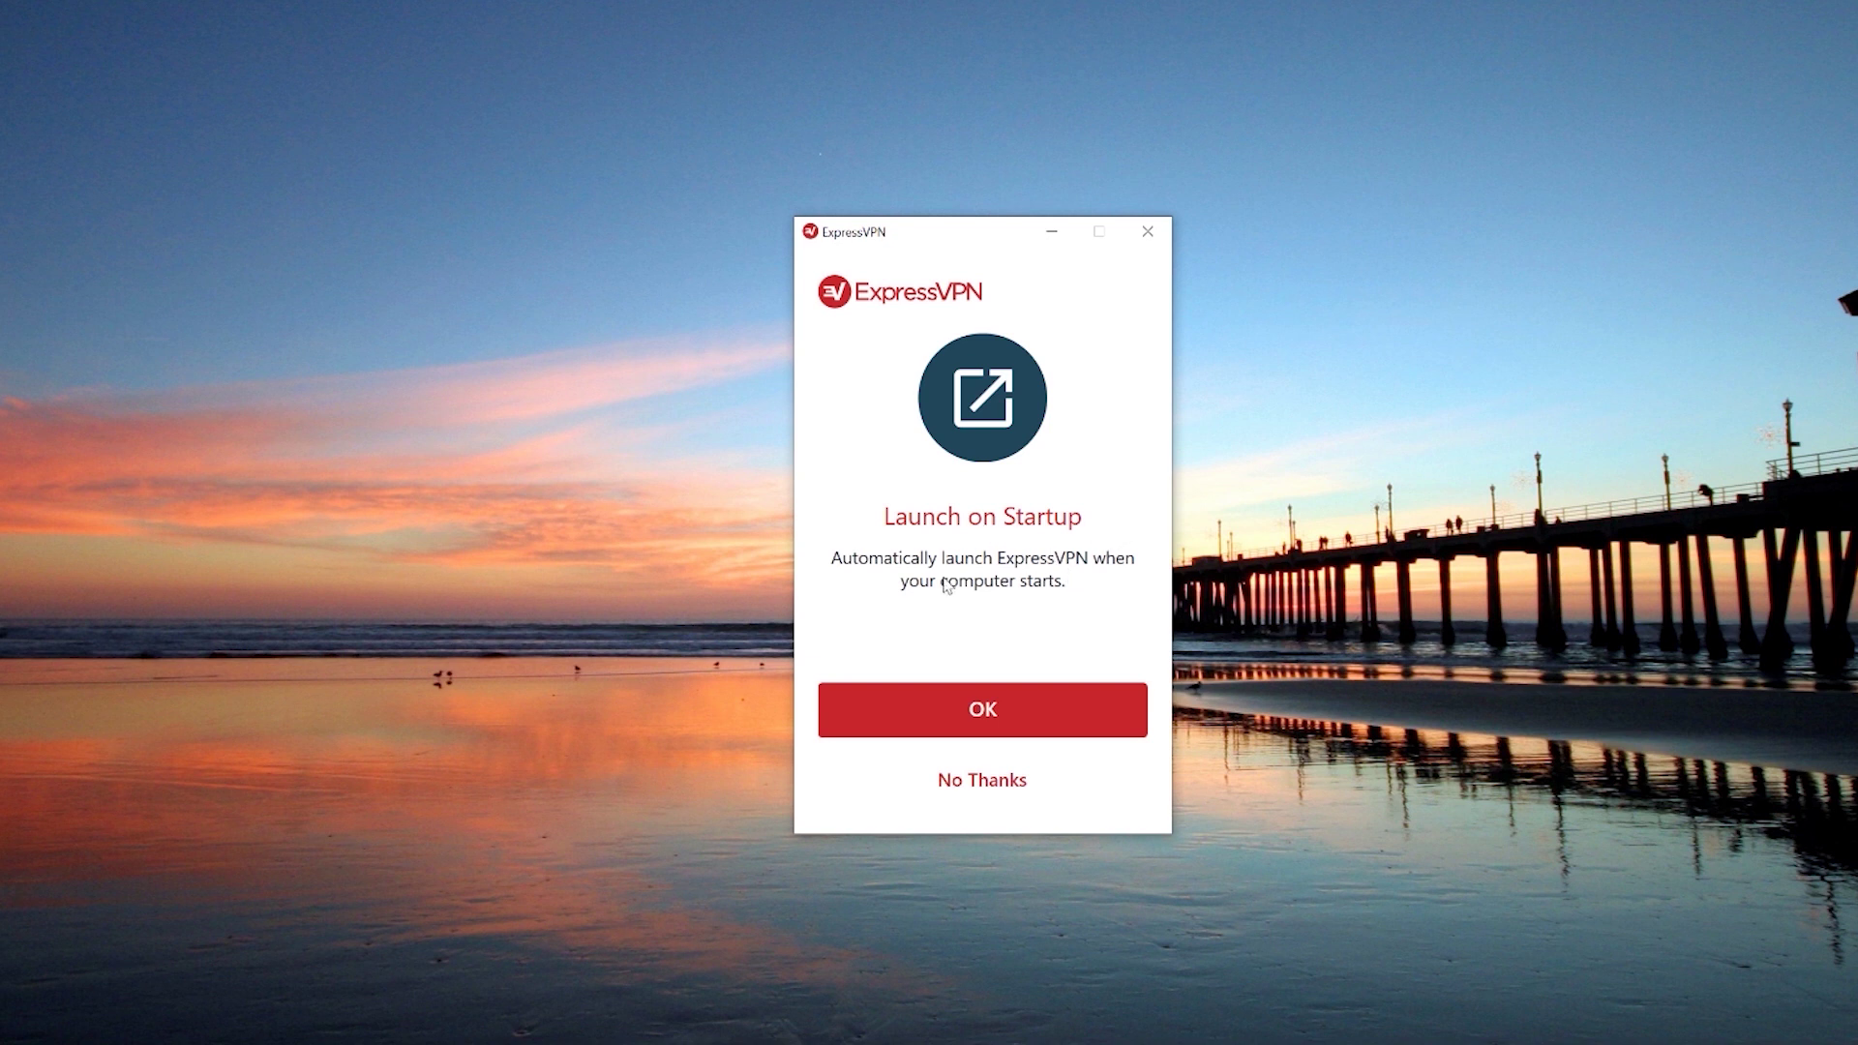
Decline launch on startup, allow crash and speed reports, and connect to USA - Los Angeles - 1
left_click(980, 782)
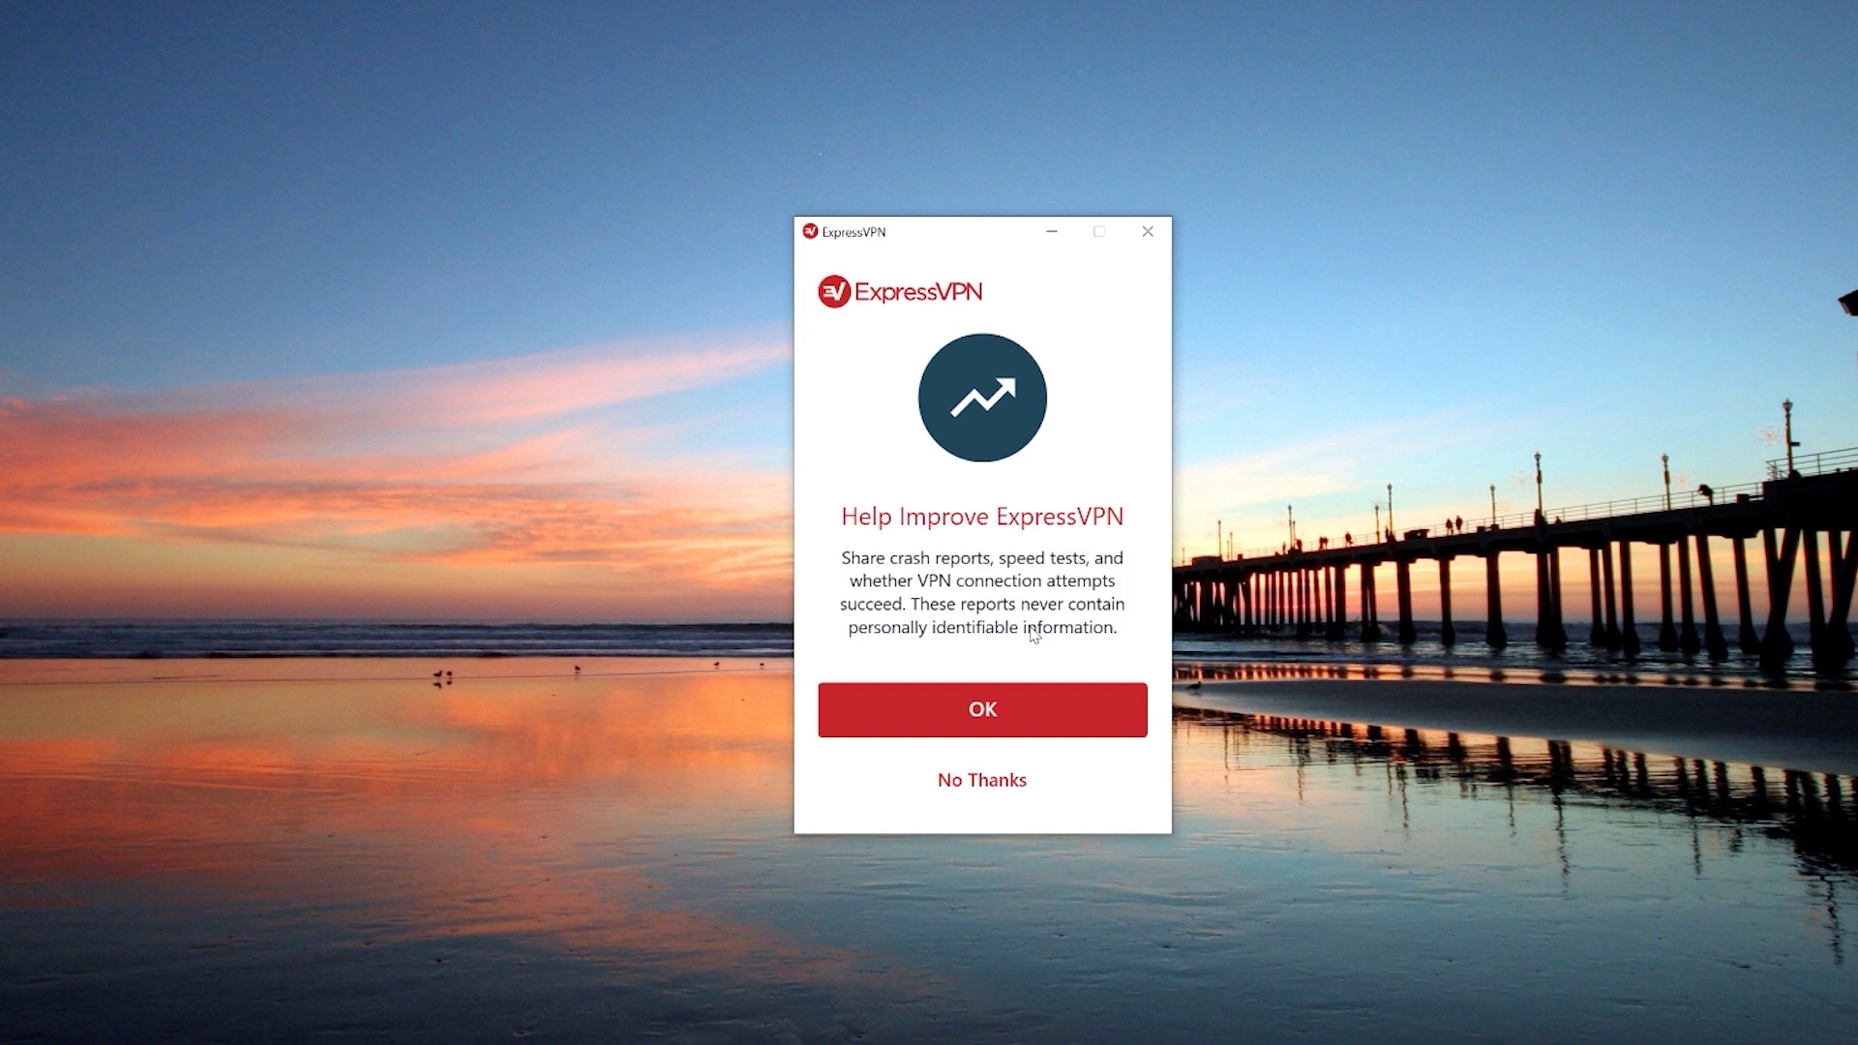
left_click(989, 714)
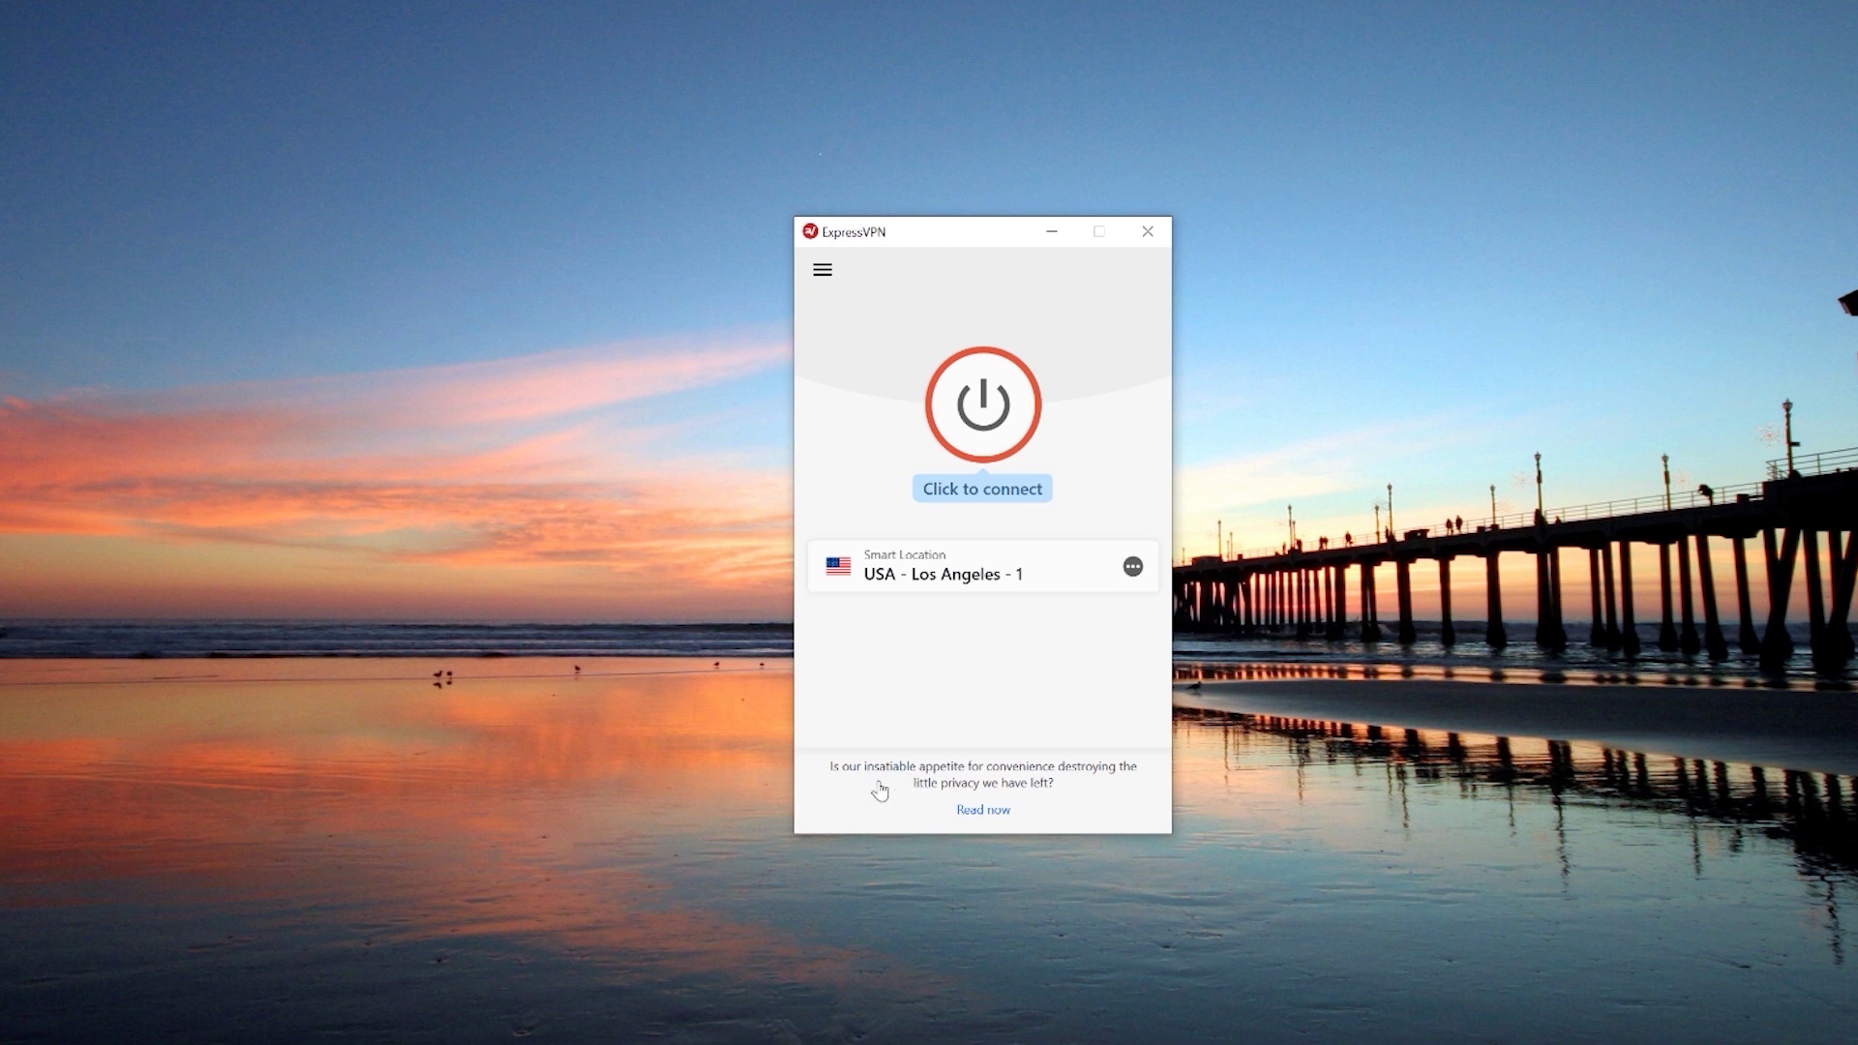
left_click(1203, 96)
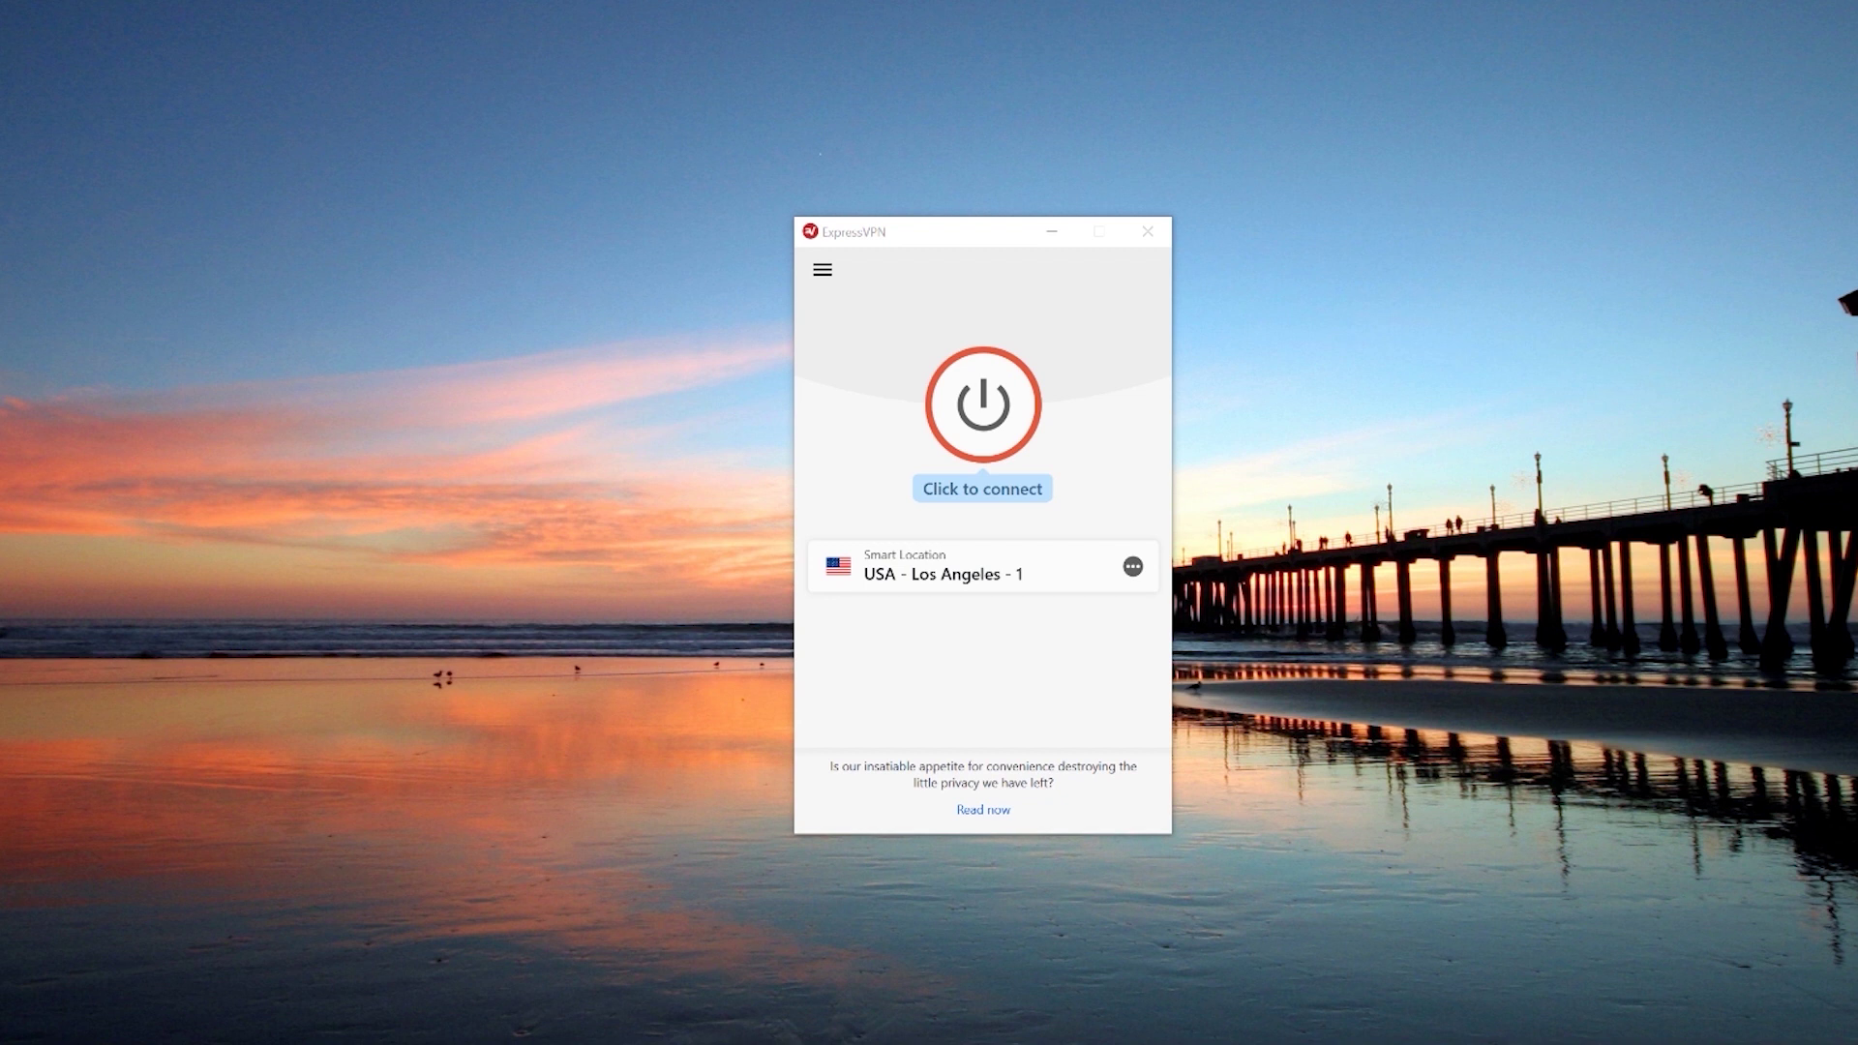
left_click(983, 404)
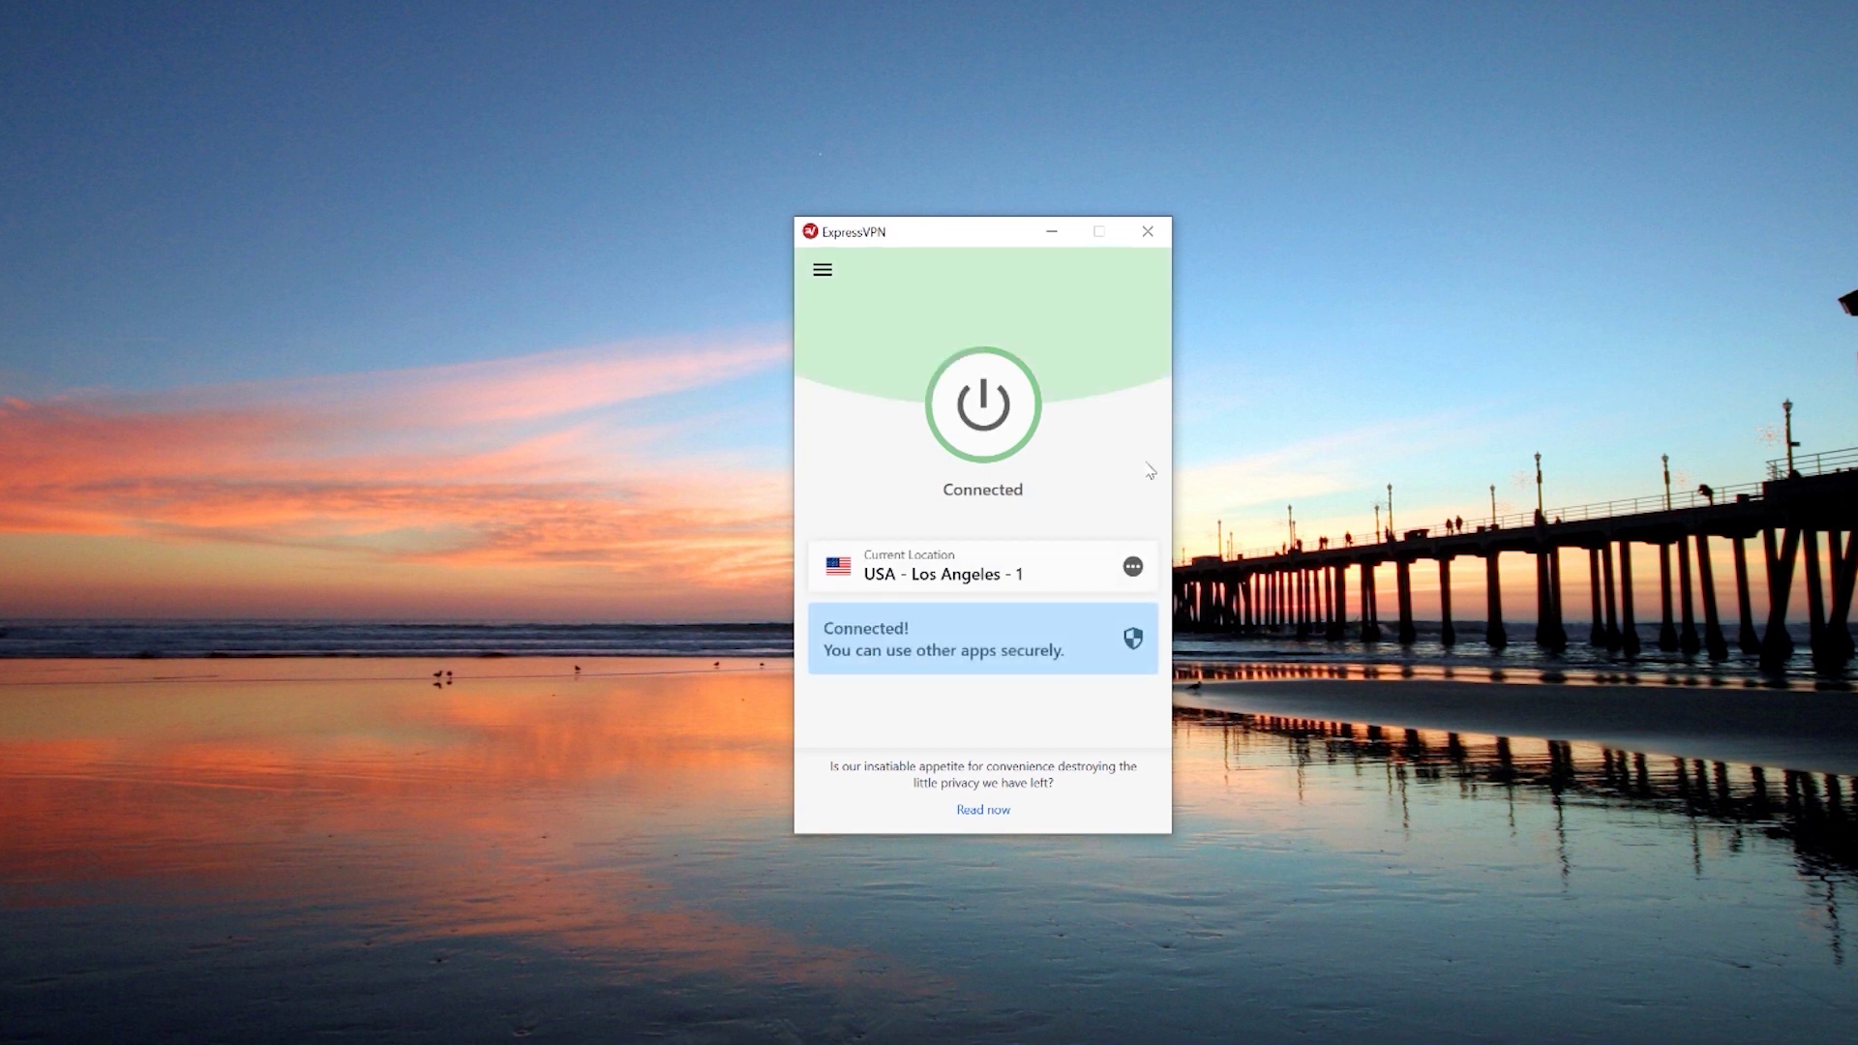
left_click(1133, 566)
Preview the city lists for United States, Canada, United Kingdom and Netherlands
scroll(1403, 576, "down", 2)
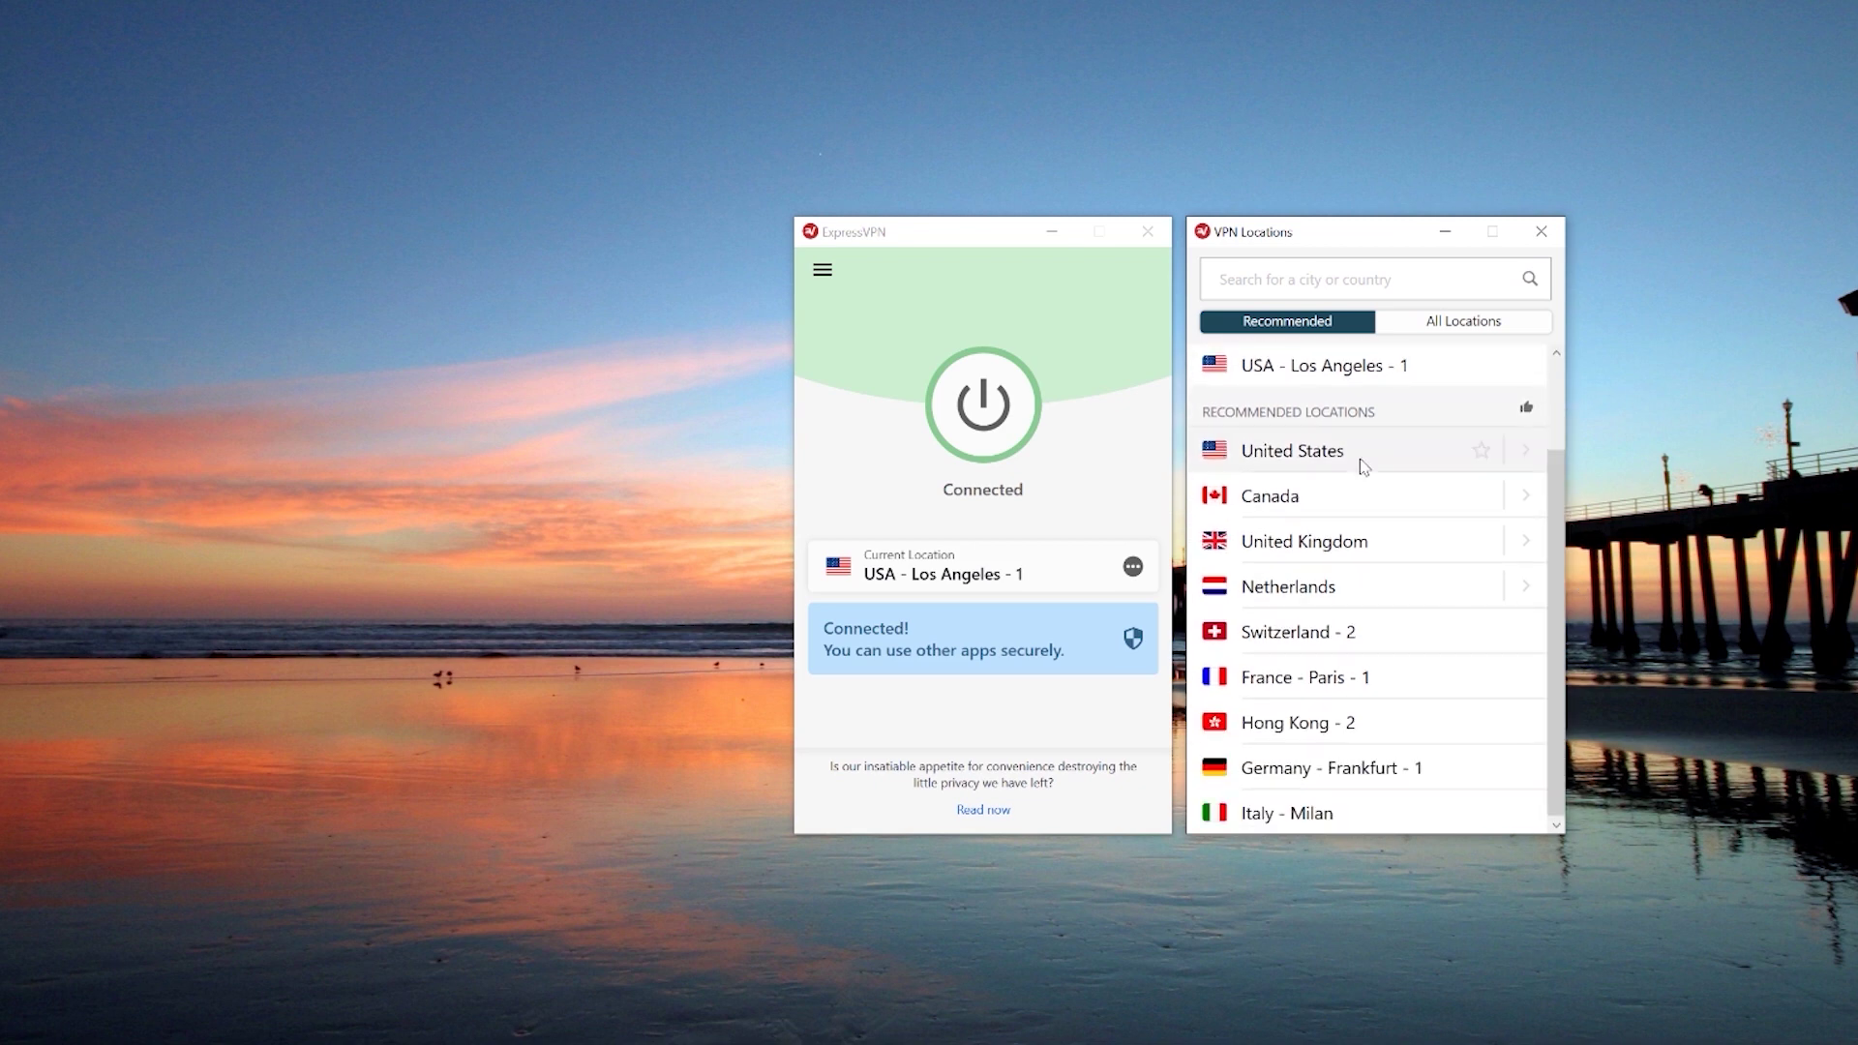
scroll(1452, 522, "up", 3)
left_click(1525, 568)
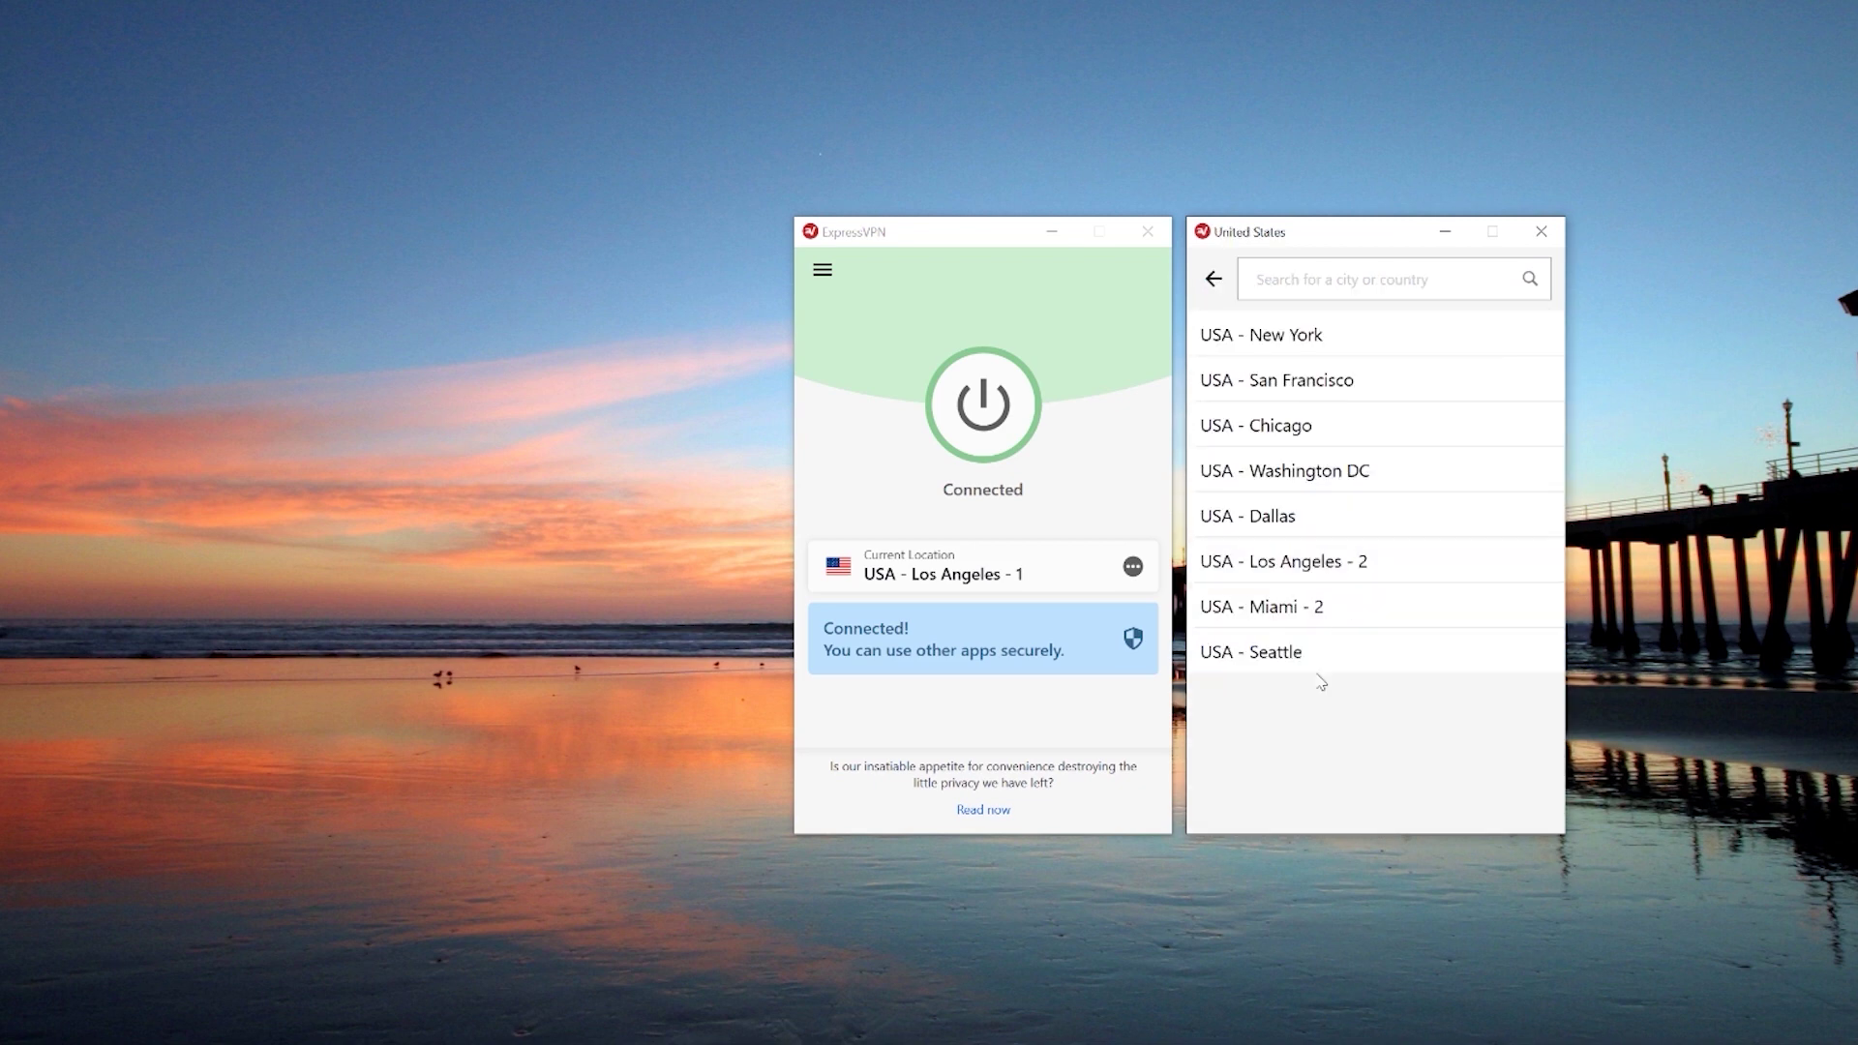
left_click(1213, 278)
left_click(1525, 613)
left_click(1214, 279)
left_click(1525, 655)
left_click(1214, 278)
left_click(1525, 701)
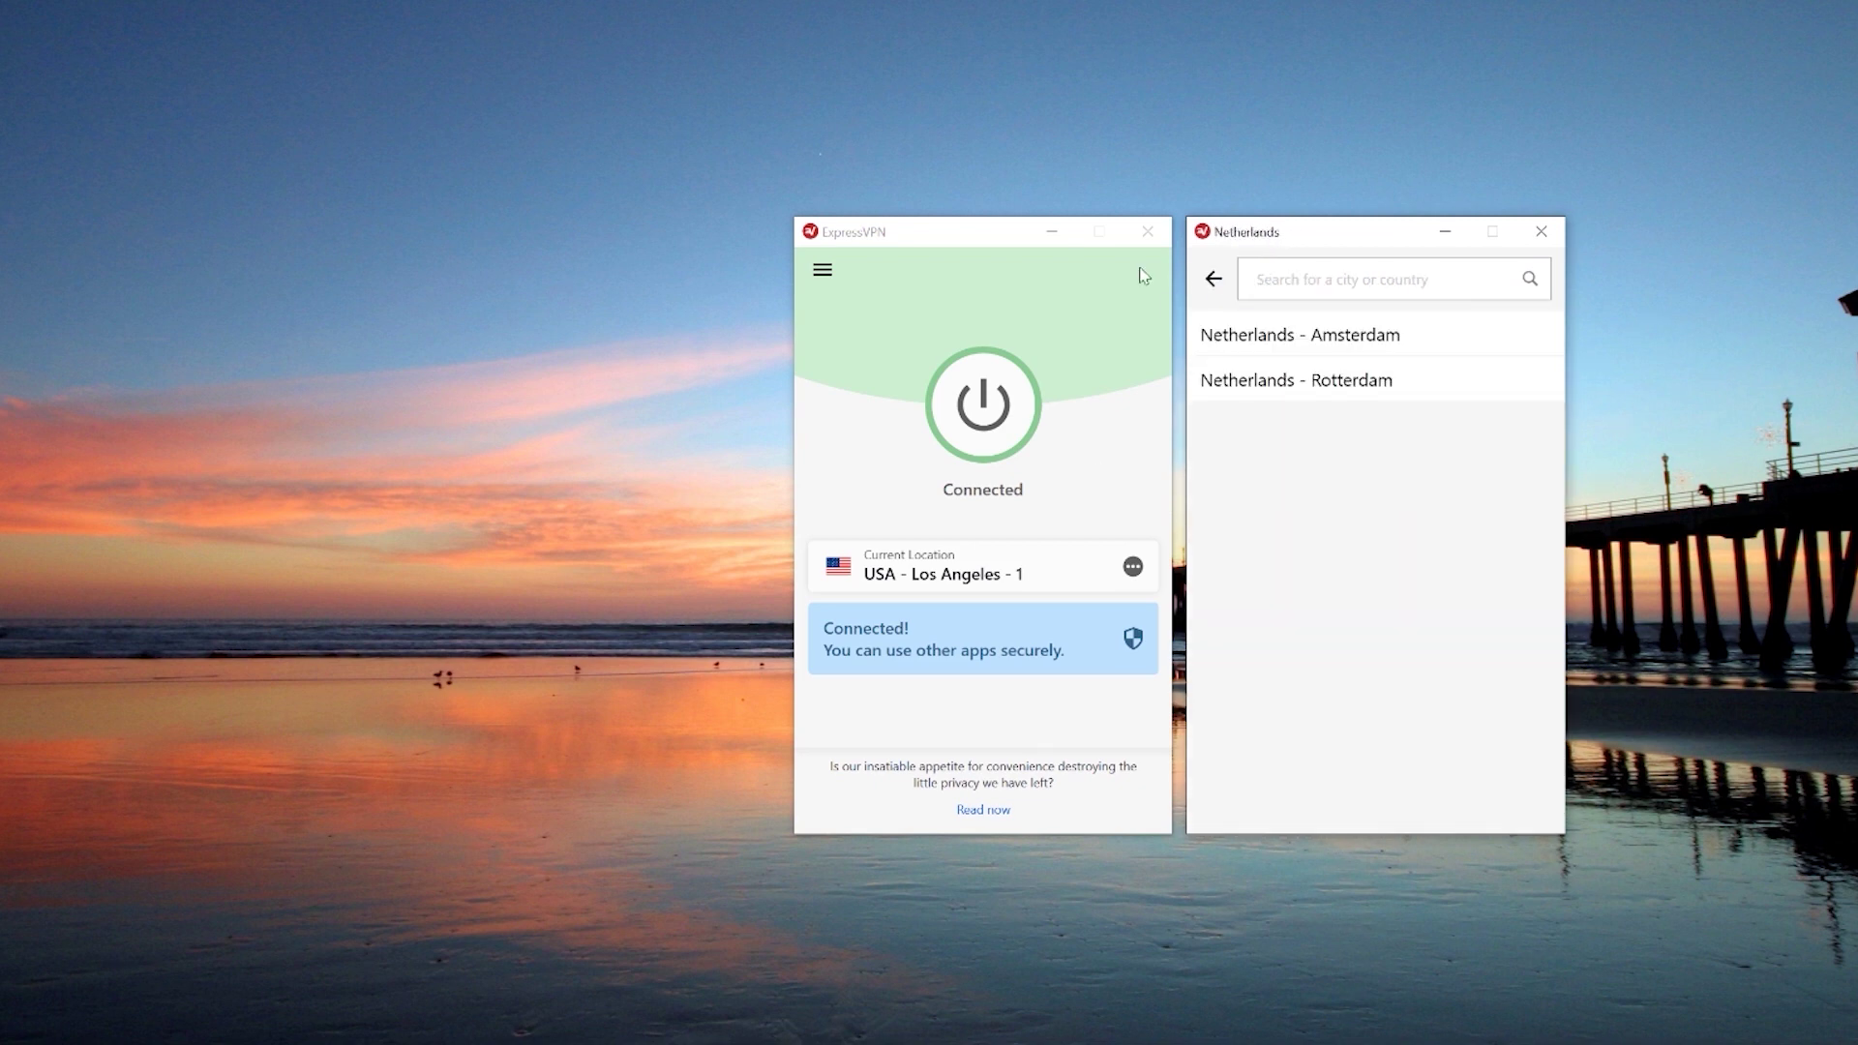
left_click(1214, 279)
Expand the Asia Pacific, Europe, Middle East and Africa, and Americas regions, view Japan's Tokyo servers, then close the list
scroll(1403, 532, "up", 2)
left_click(1474, 323)
left_click(1543, 367)
scroll(1548, 580, "down", 10)
left_click(1526, 767)
scroll(1552, 592, "down", 10)
left_click(1545, 812)
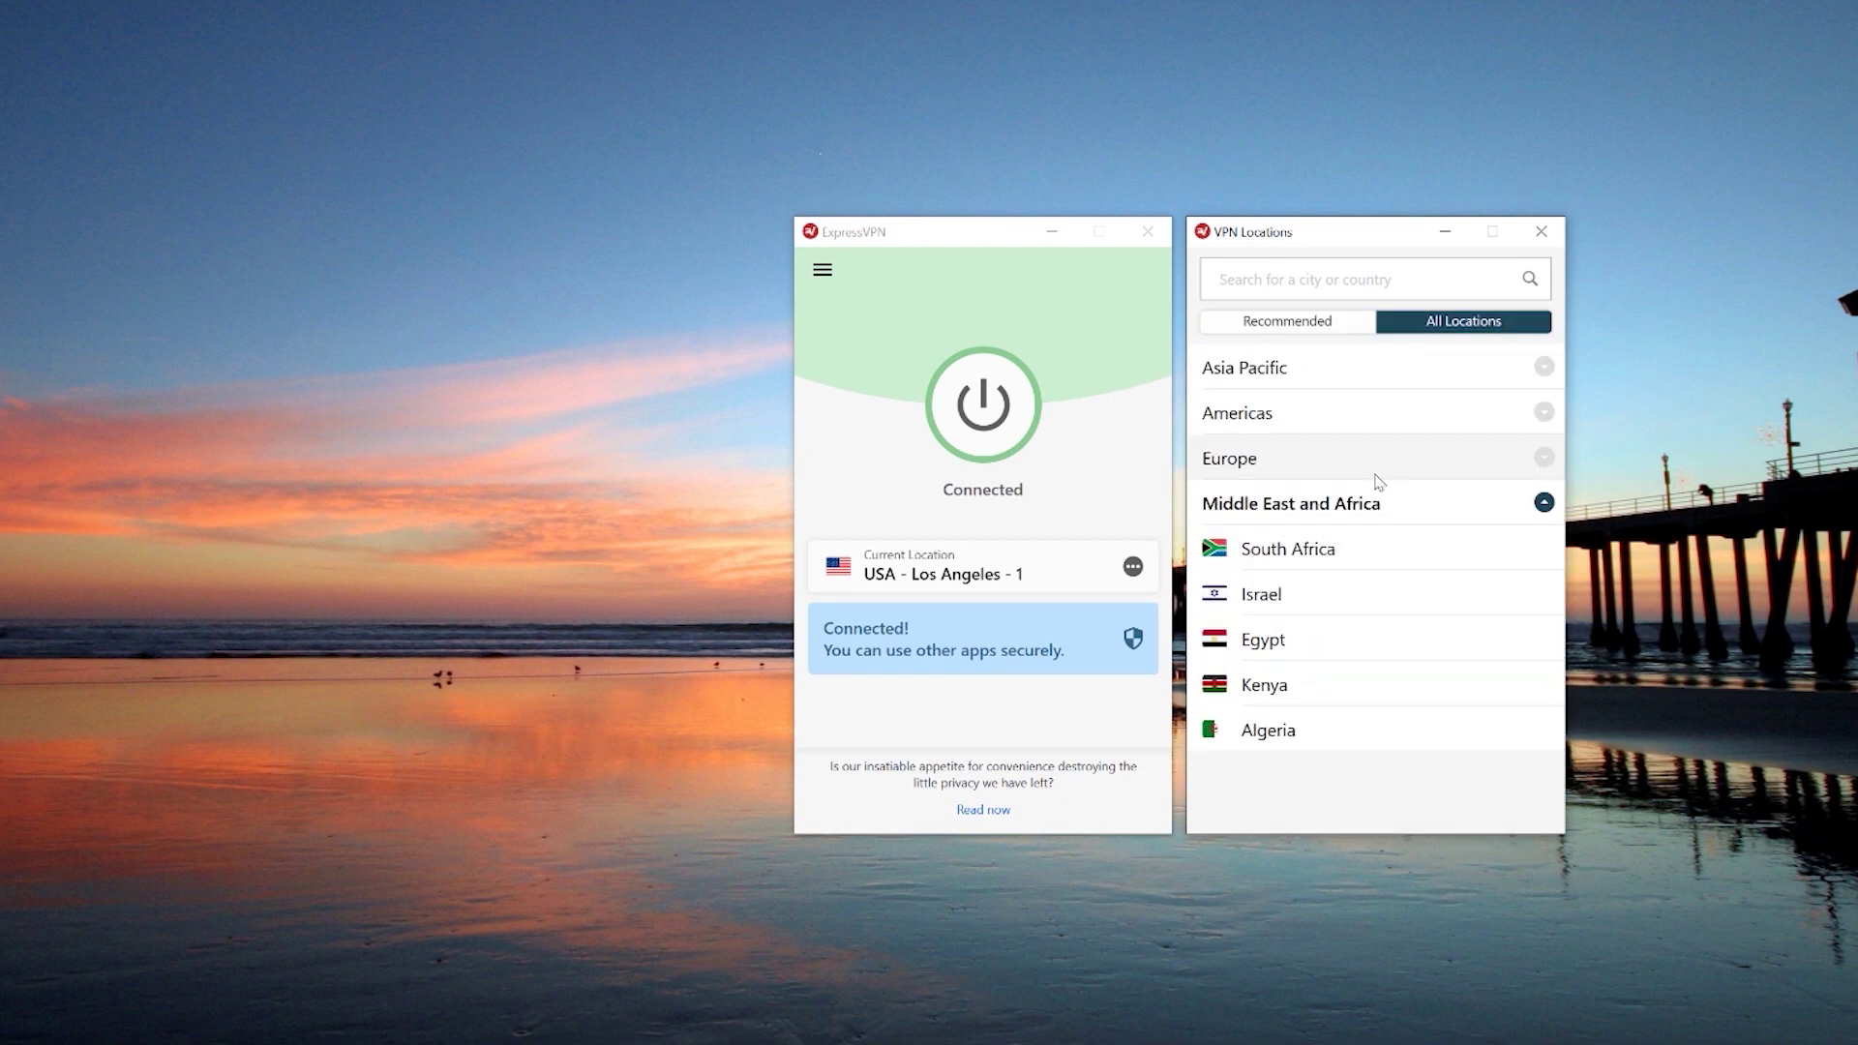
left_click(1289, 432)
scroll(1538, 532, "up", 3)
left_click(1543, 366)
left_click(1248, 542)
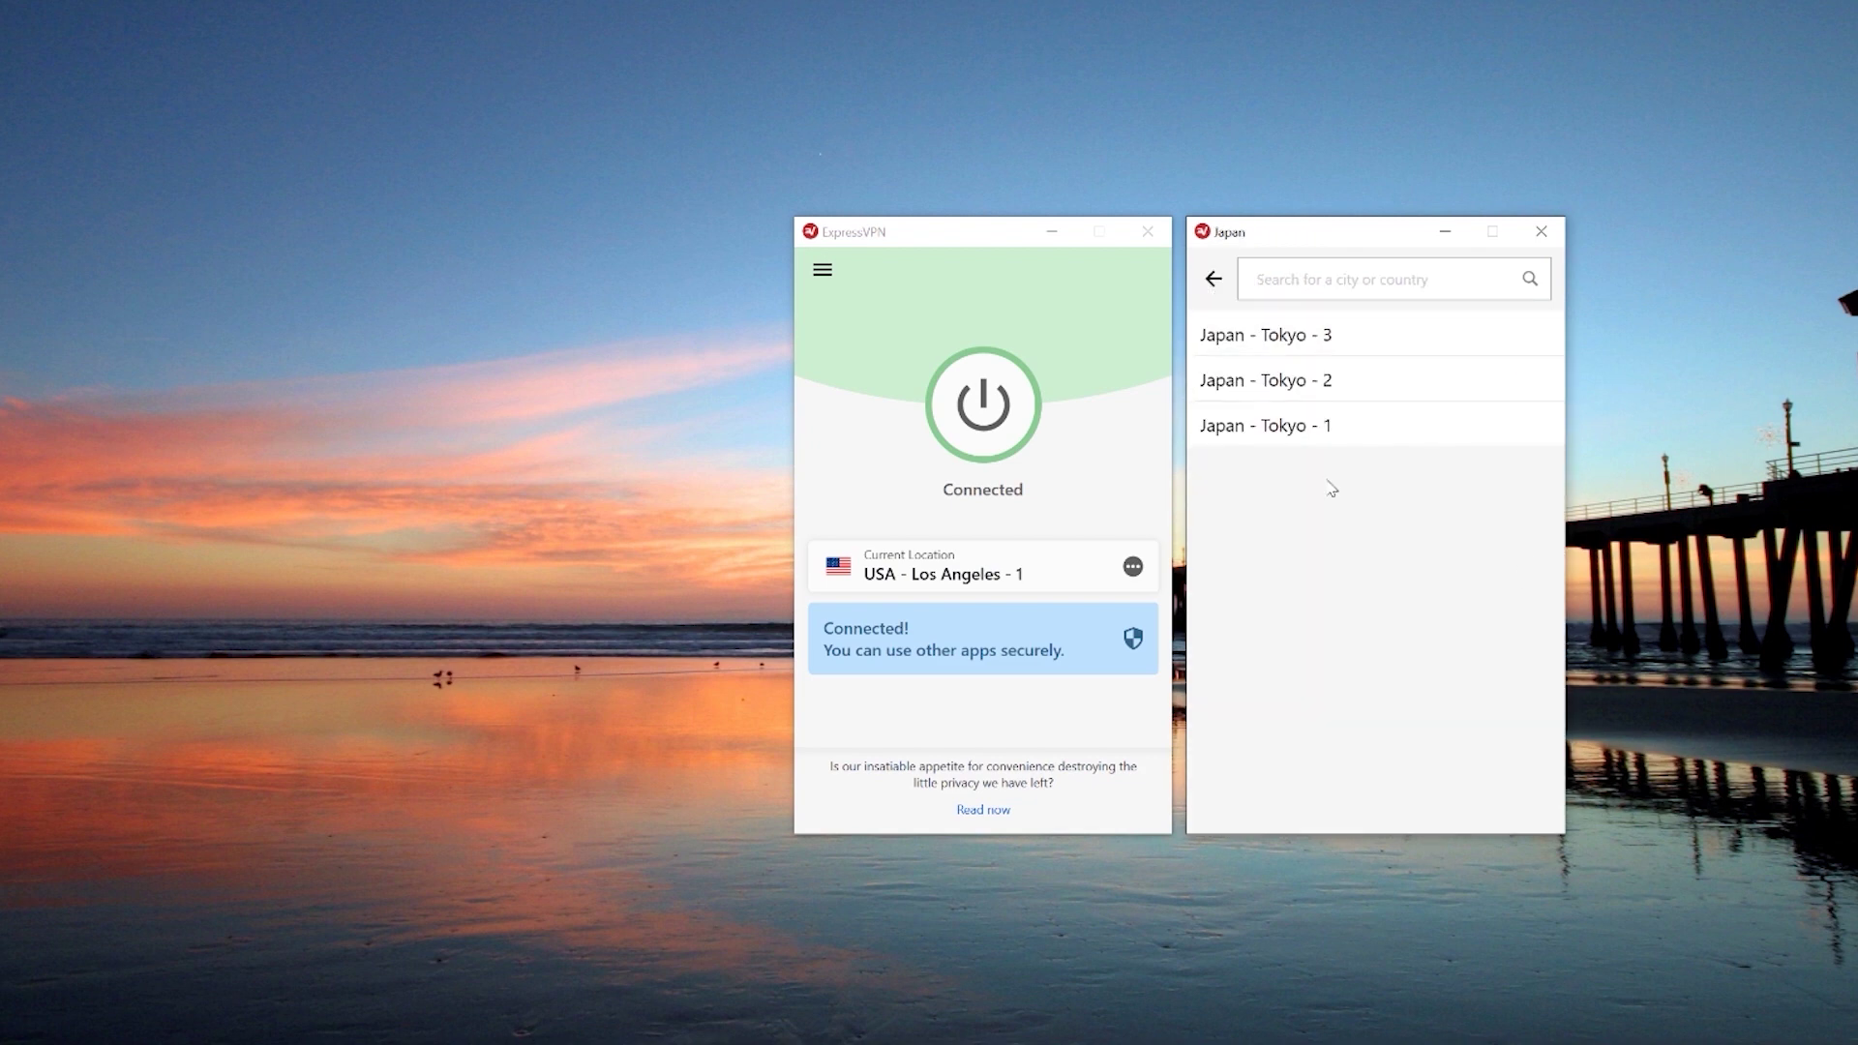
left_click(1213, 279)
left_click(1542, 232)
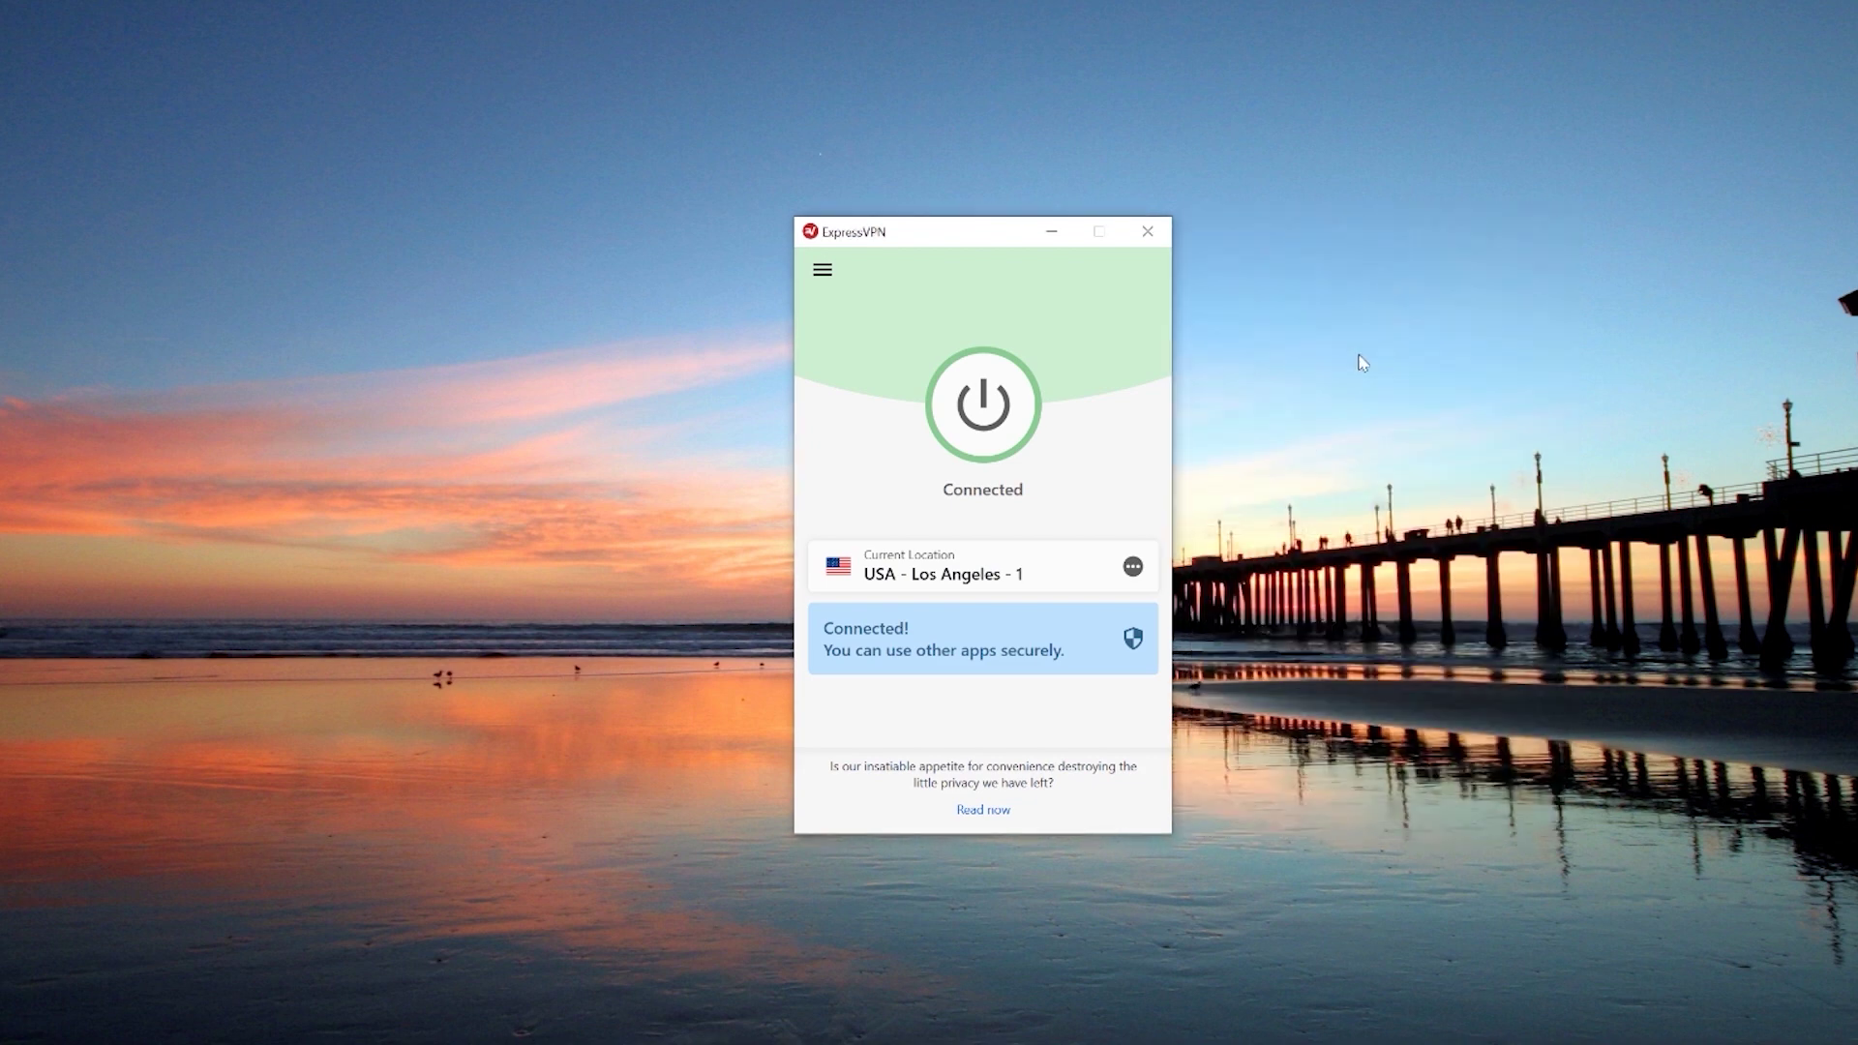
Disconnect the VPN and run a speed test on the recommended locations
left_click(824, 272)
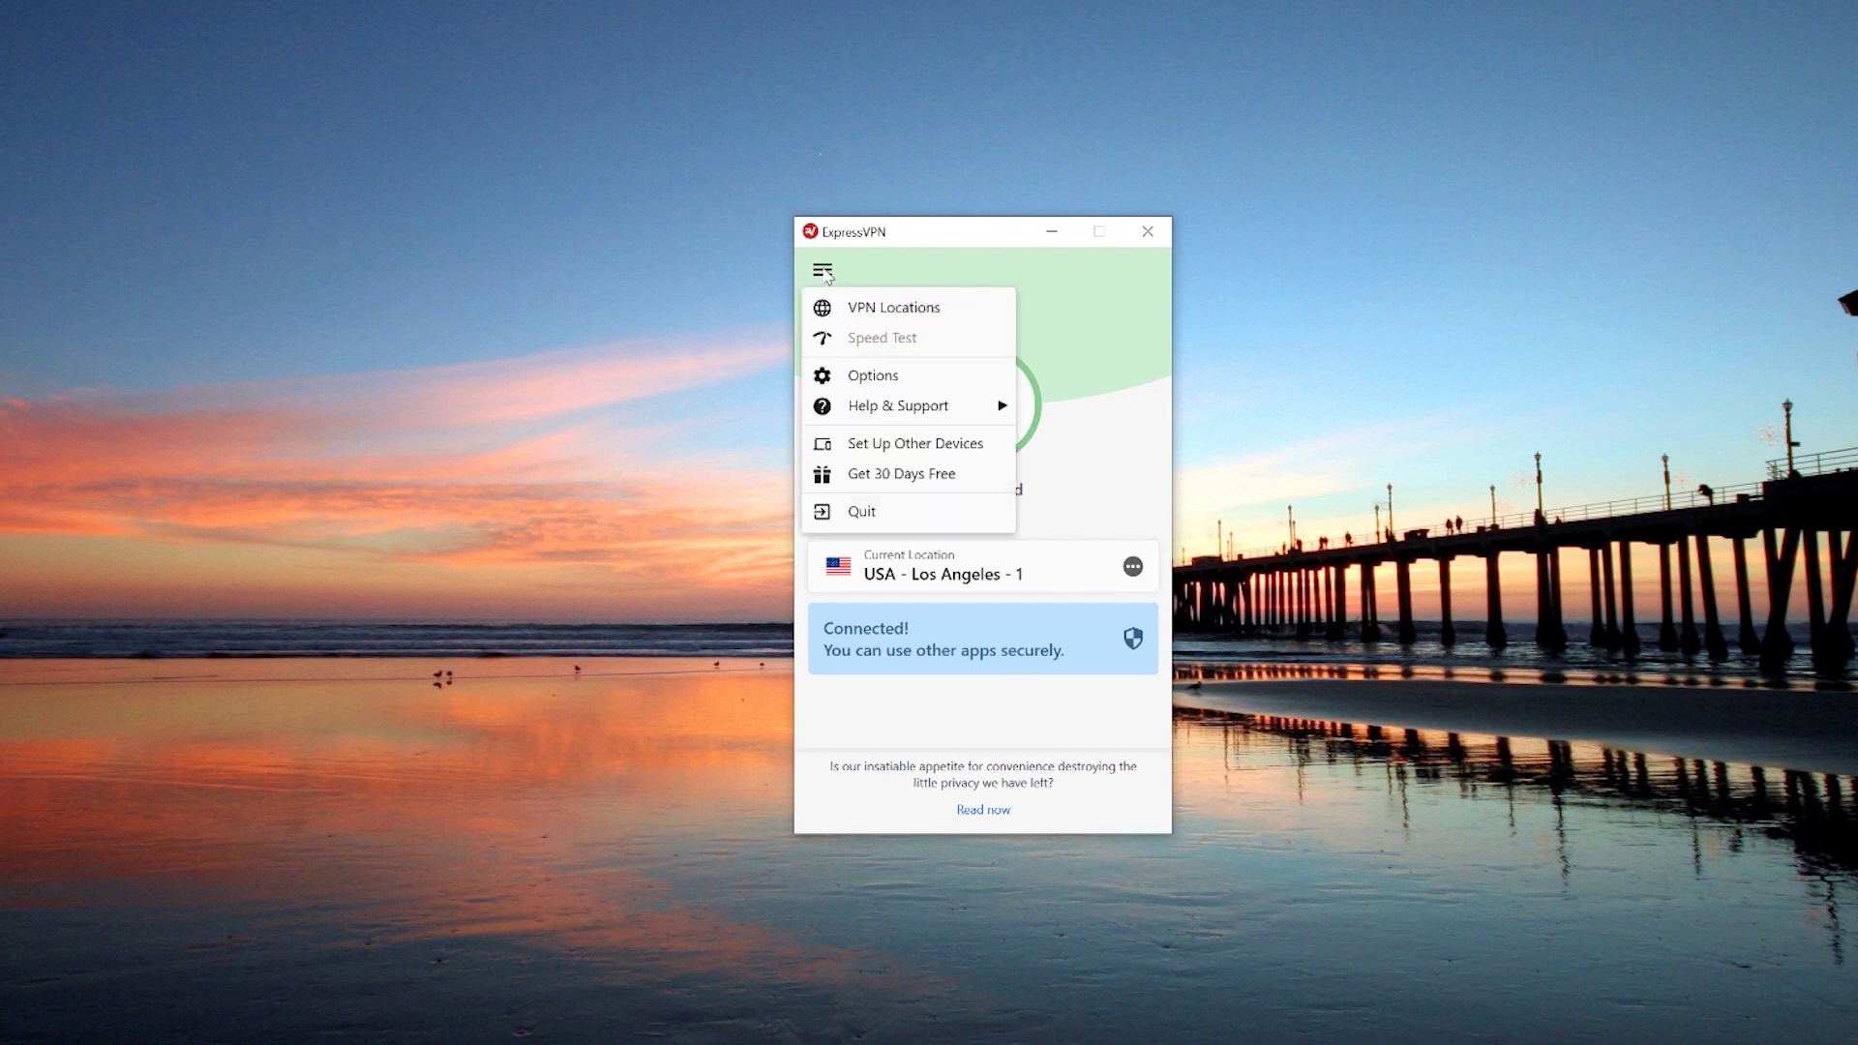
left_click(888, 310)
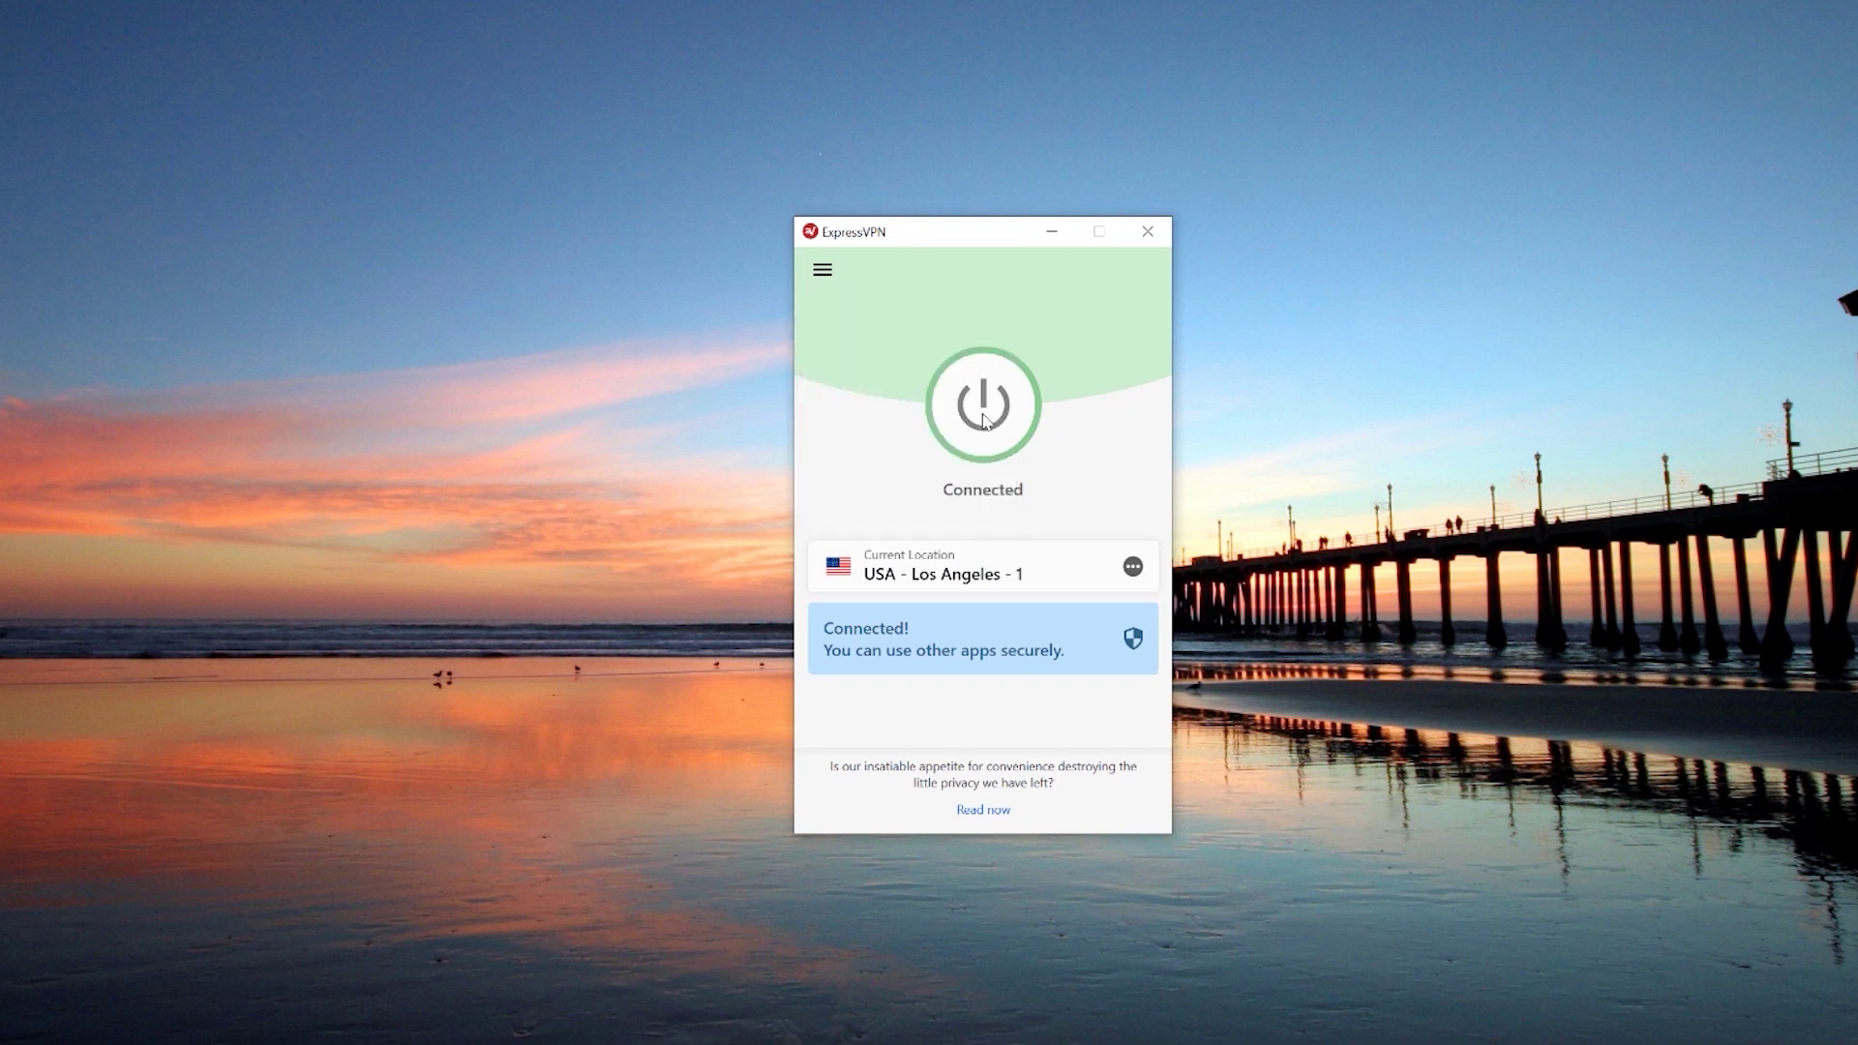
left_click(983, 405)
left_click(822, 270)
left_click(888, 339)
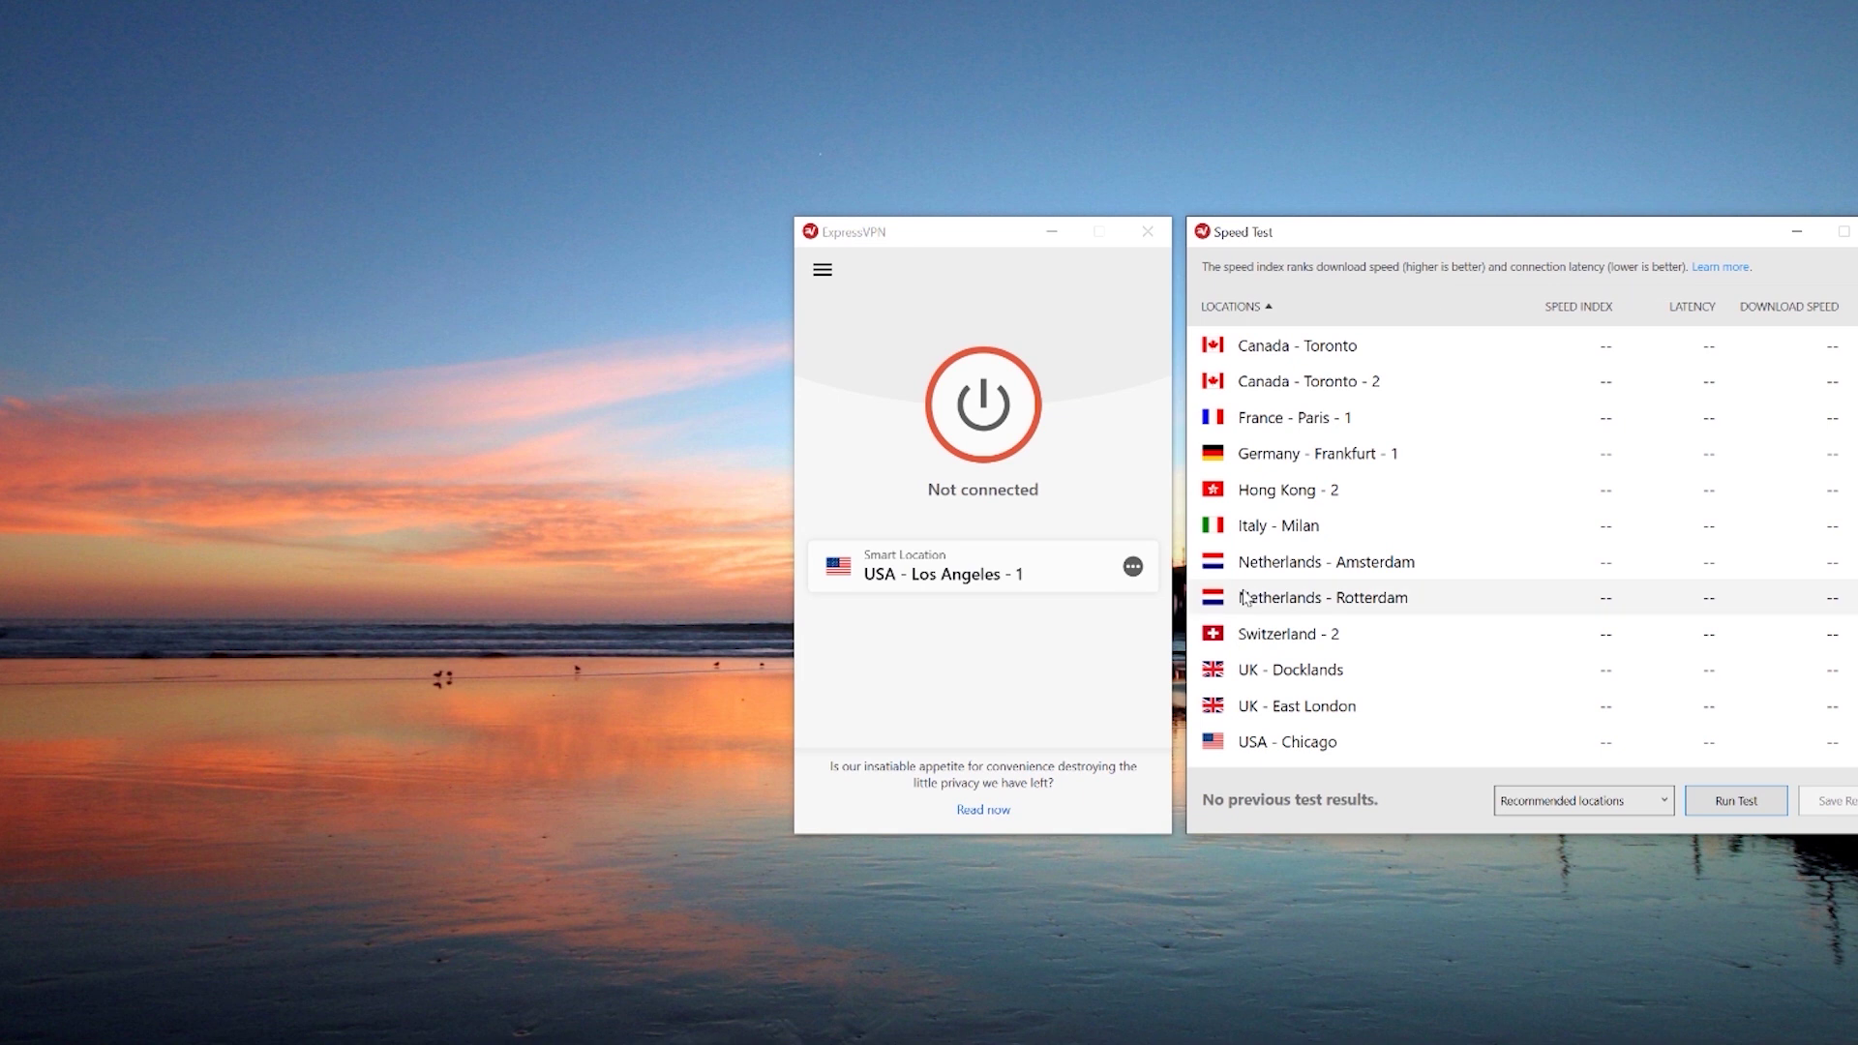
left_click(1736, 801)
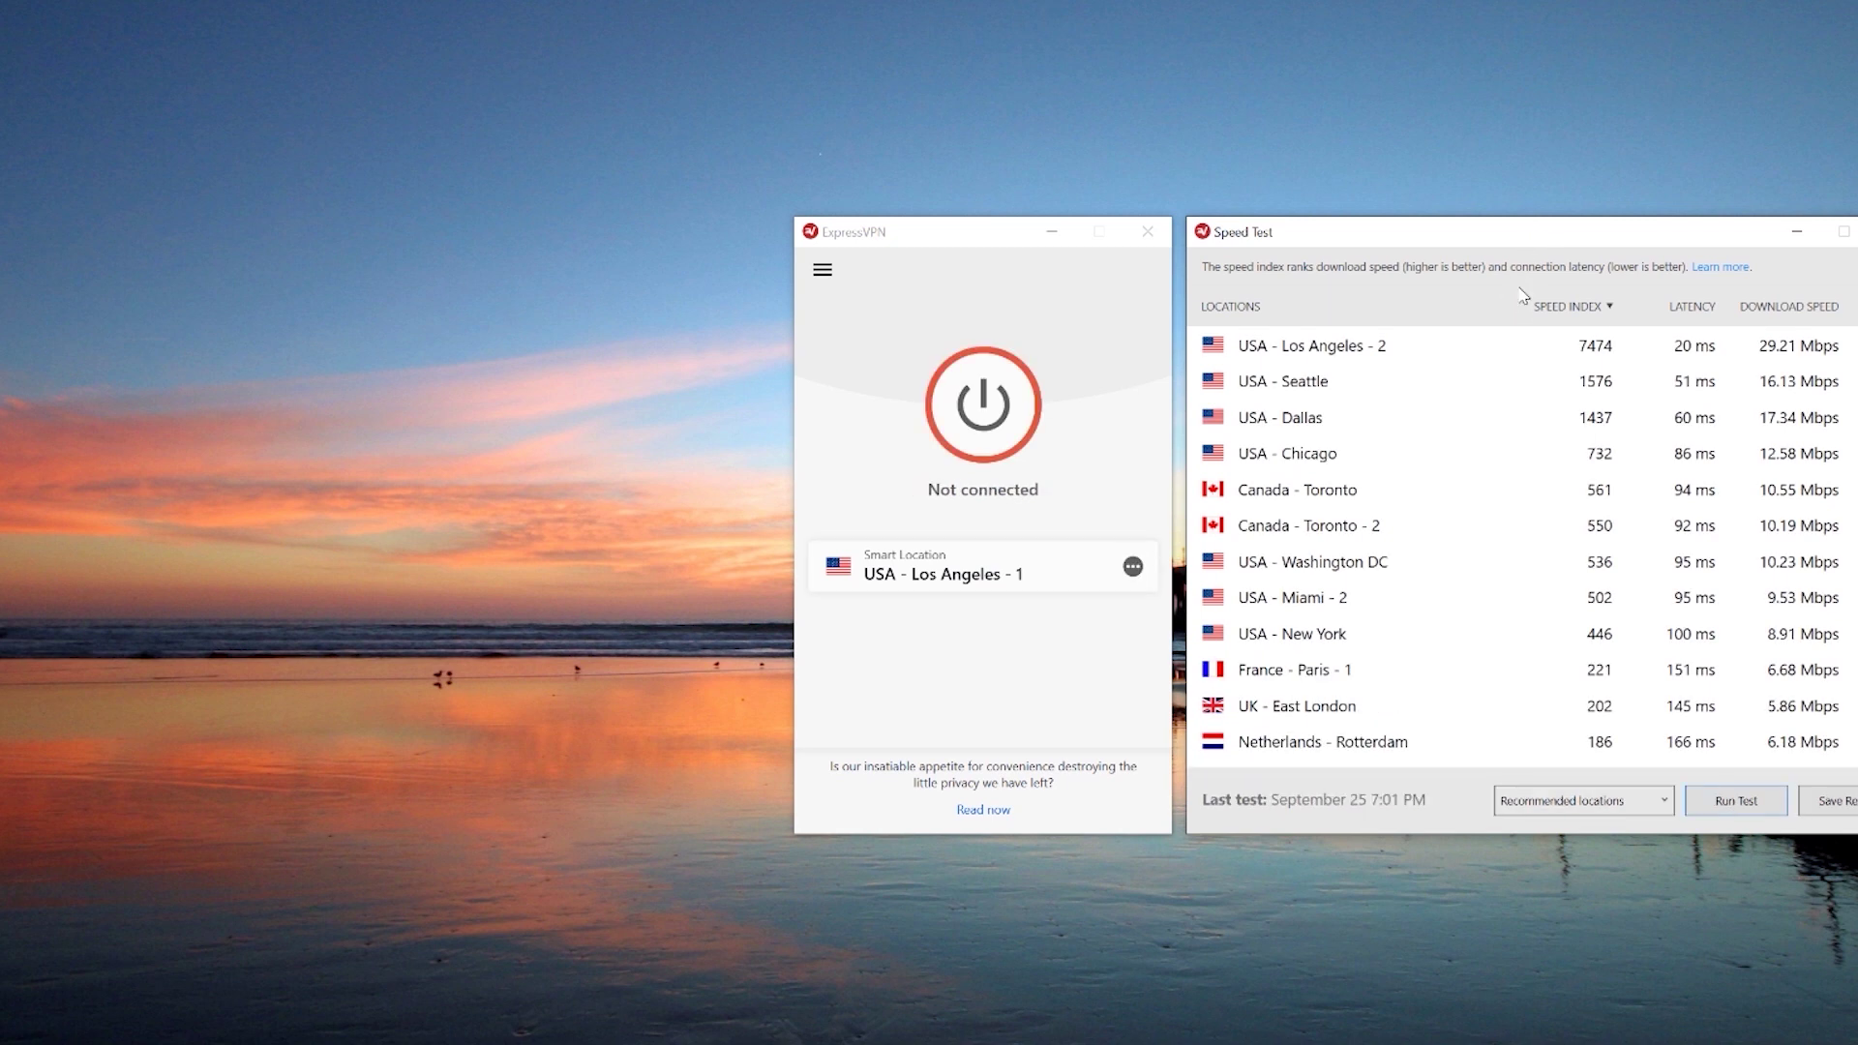
Pick USA - Los Angeles - 2, then run the speed test on Americas locations and review results
left_click(1489, 334)
left_click(1585, 800)
left_click(1555, 912)
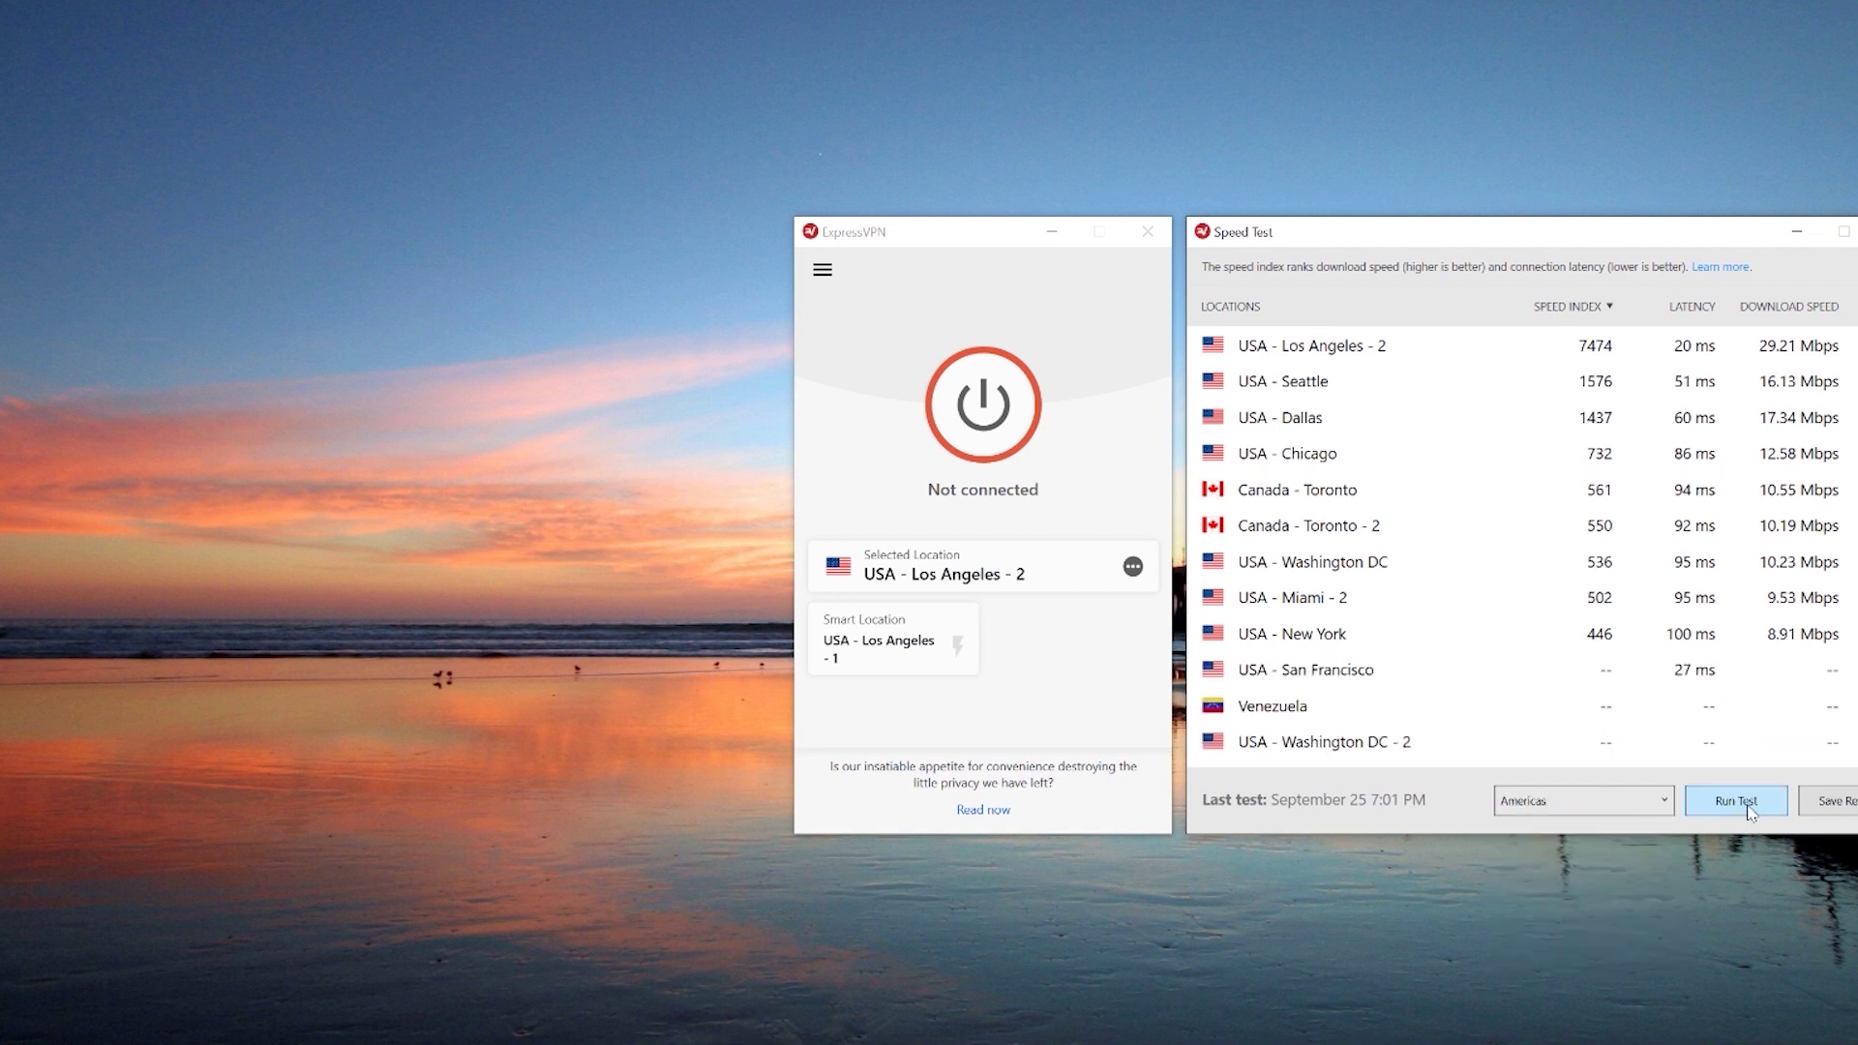
left_click(1745, 809)
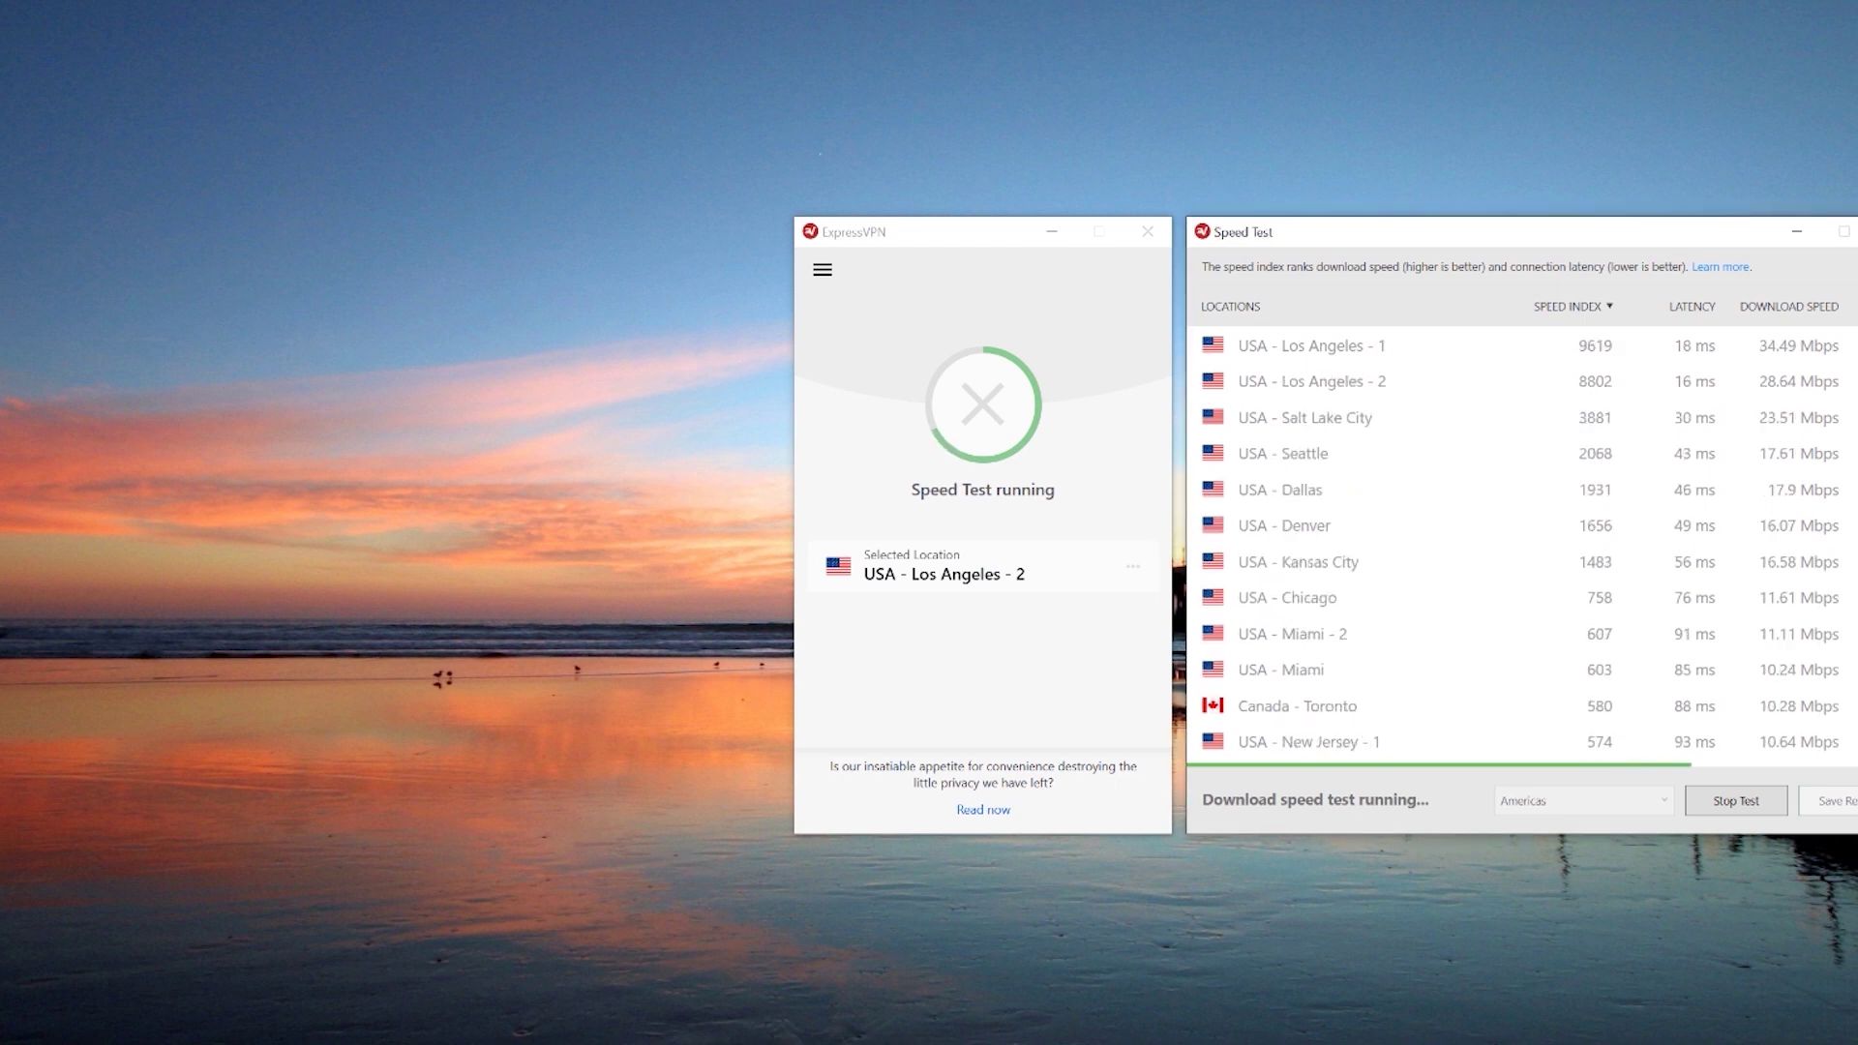
scroll(1771, 406, "down", 7)
scroll(1771, 407, "up", 2)
scroll(1519, 542, "up", 5)
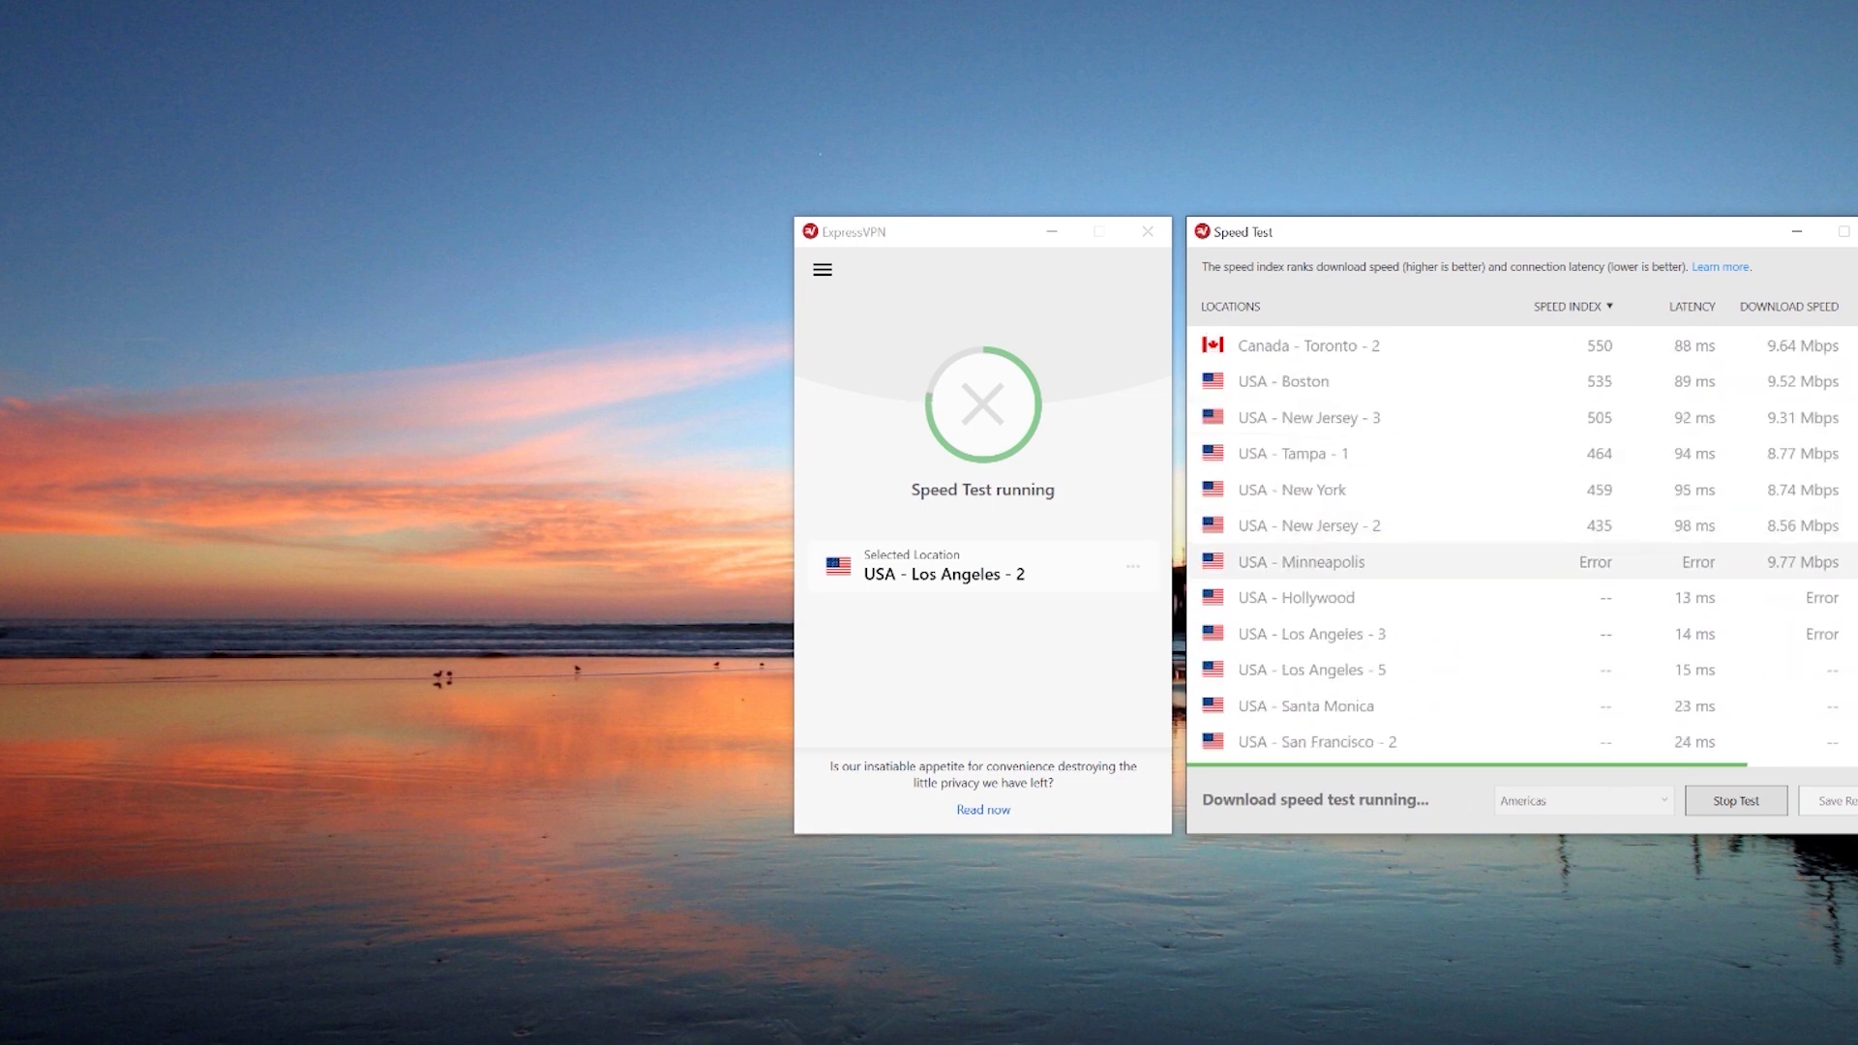
scroll(1520, 542, "down", 10)
scroll(1520, 542, "up", 10)
scroll(1519, 542, "up", 5)
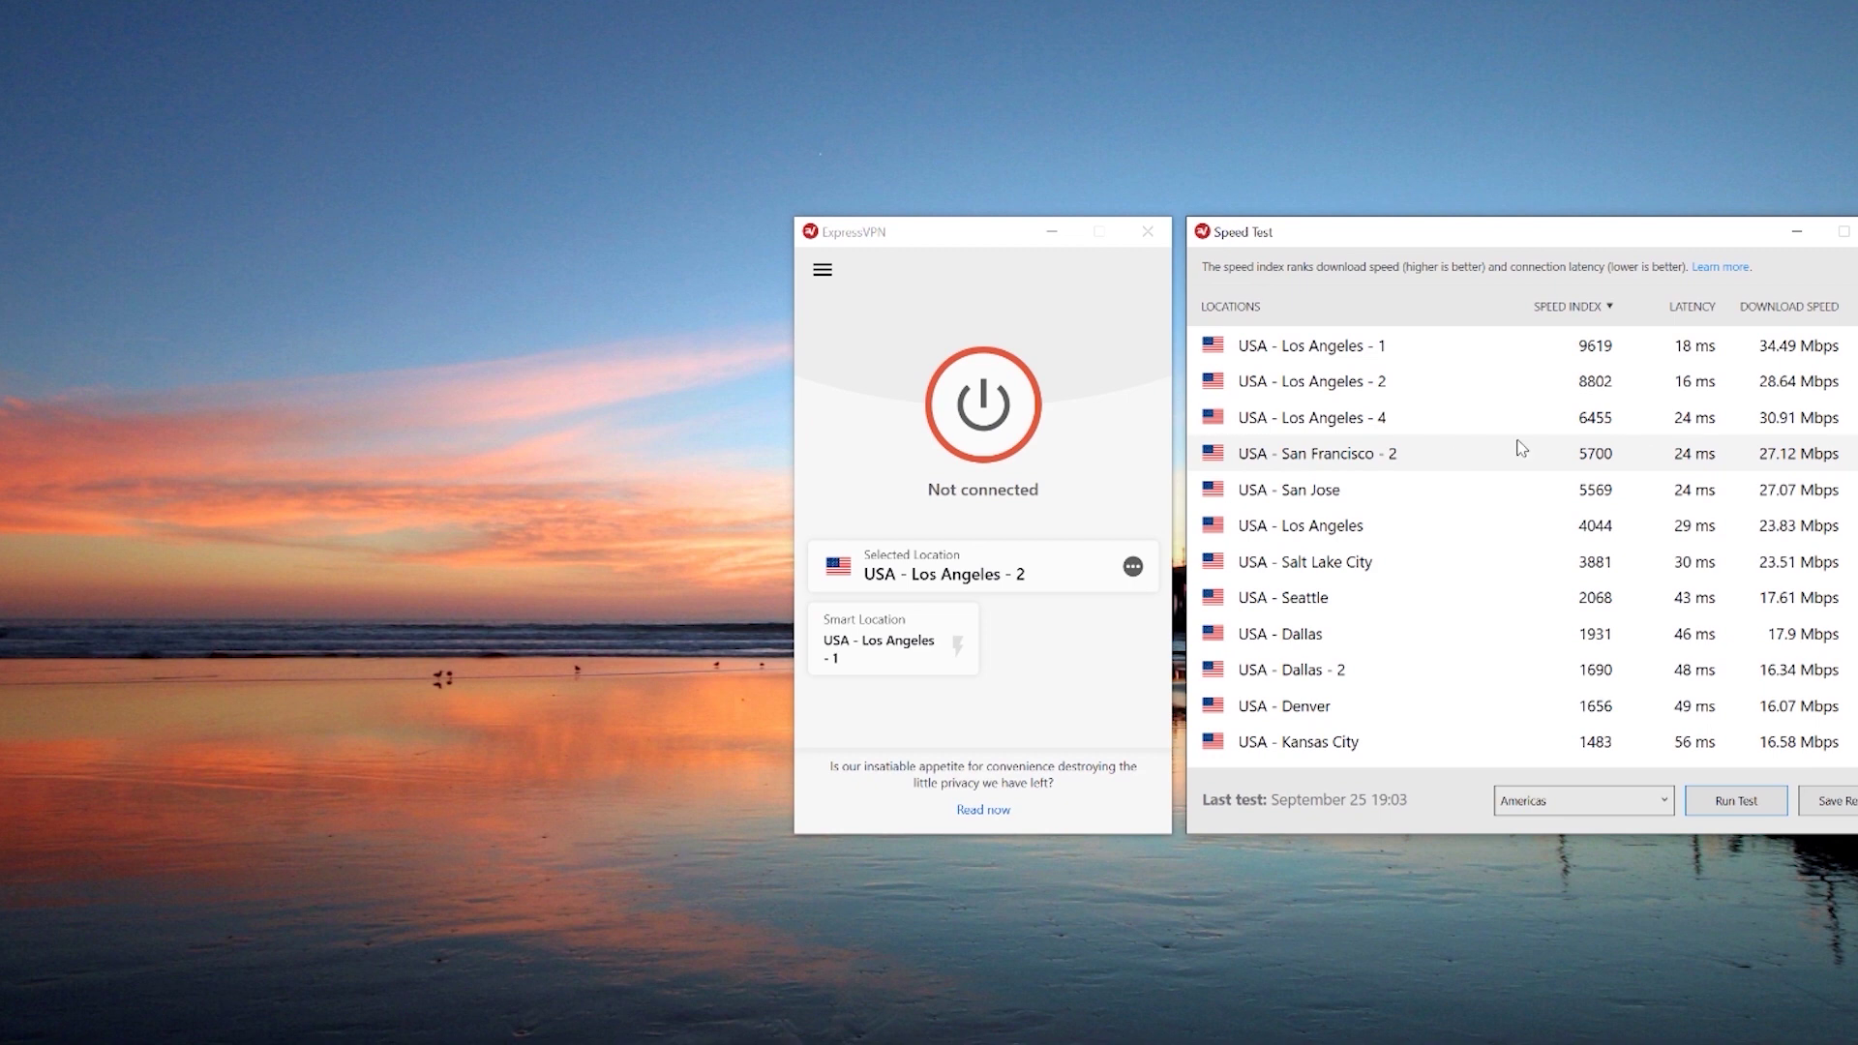
Bring the ExpressVPN window to the front and close the open Options window
left_click(836, 289)
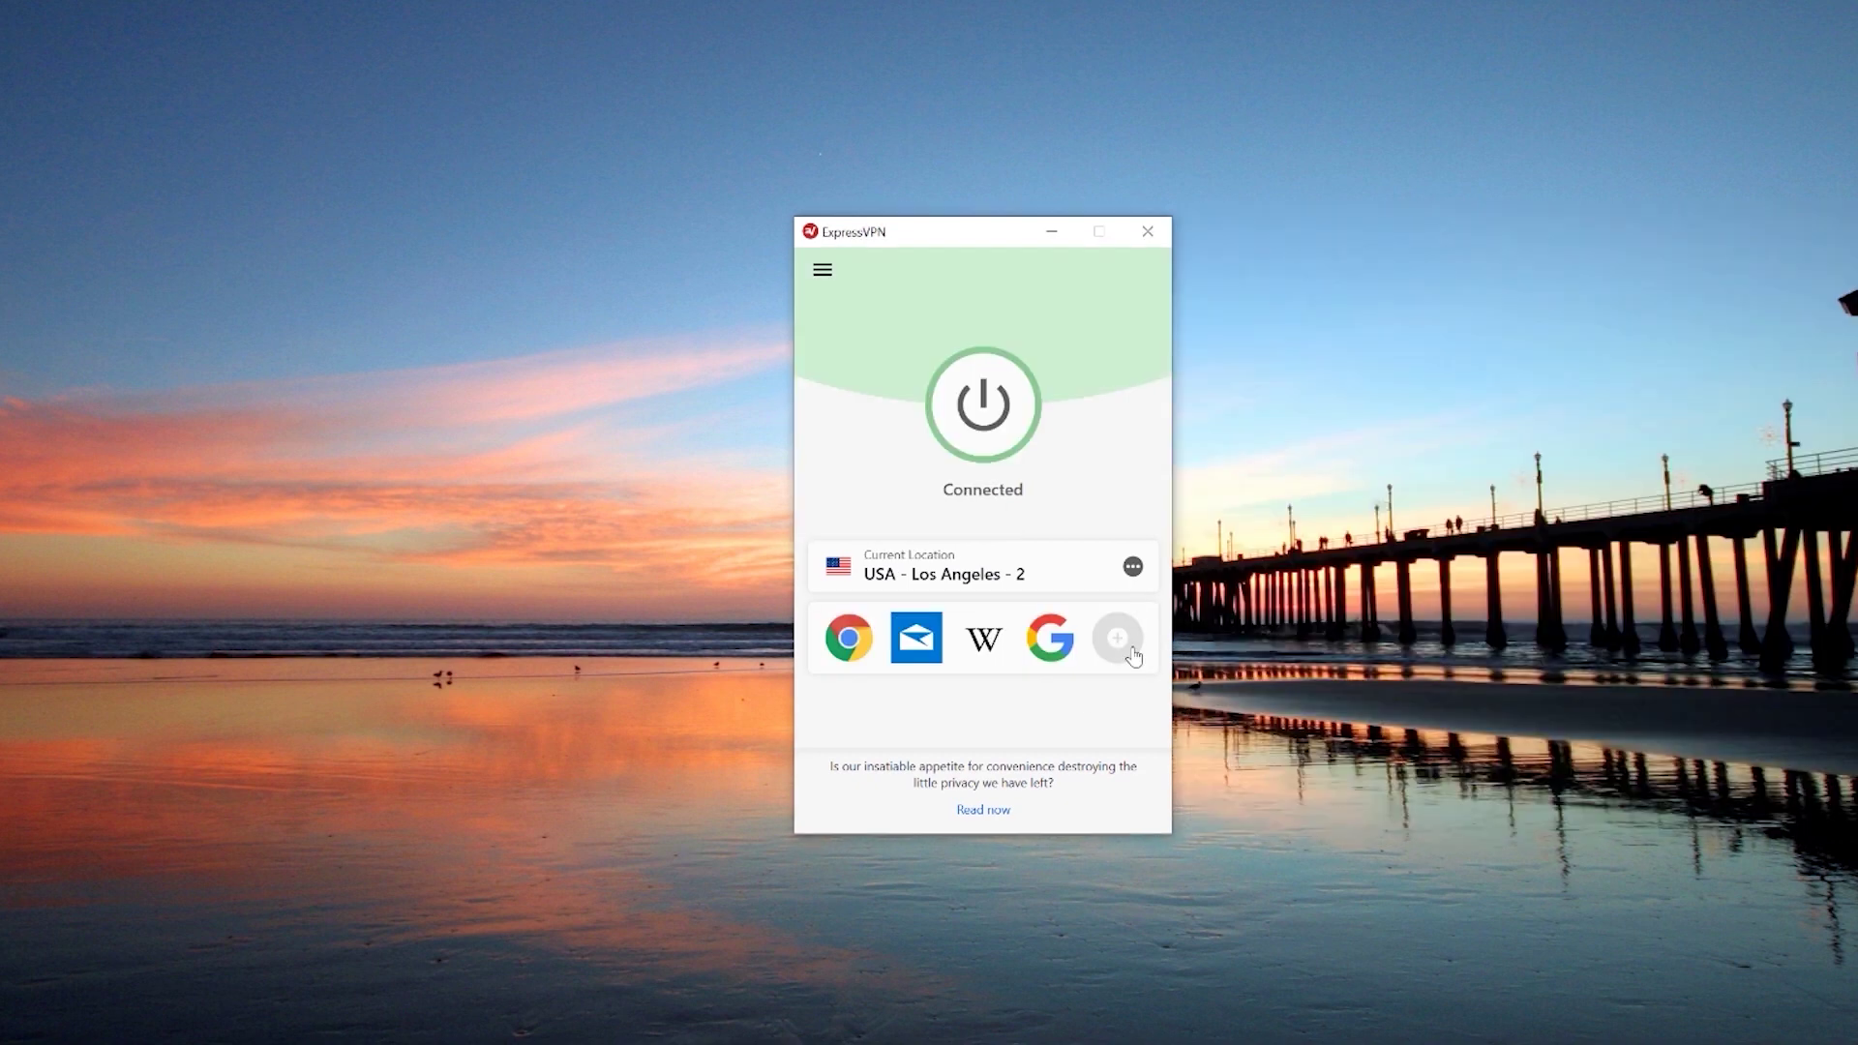
left_click(1134, 657)
left_click(1509, 813)
Review General options, try per-app split tunneling, dismiss the disconnect warning, then view Account status
left_click(823, 271)
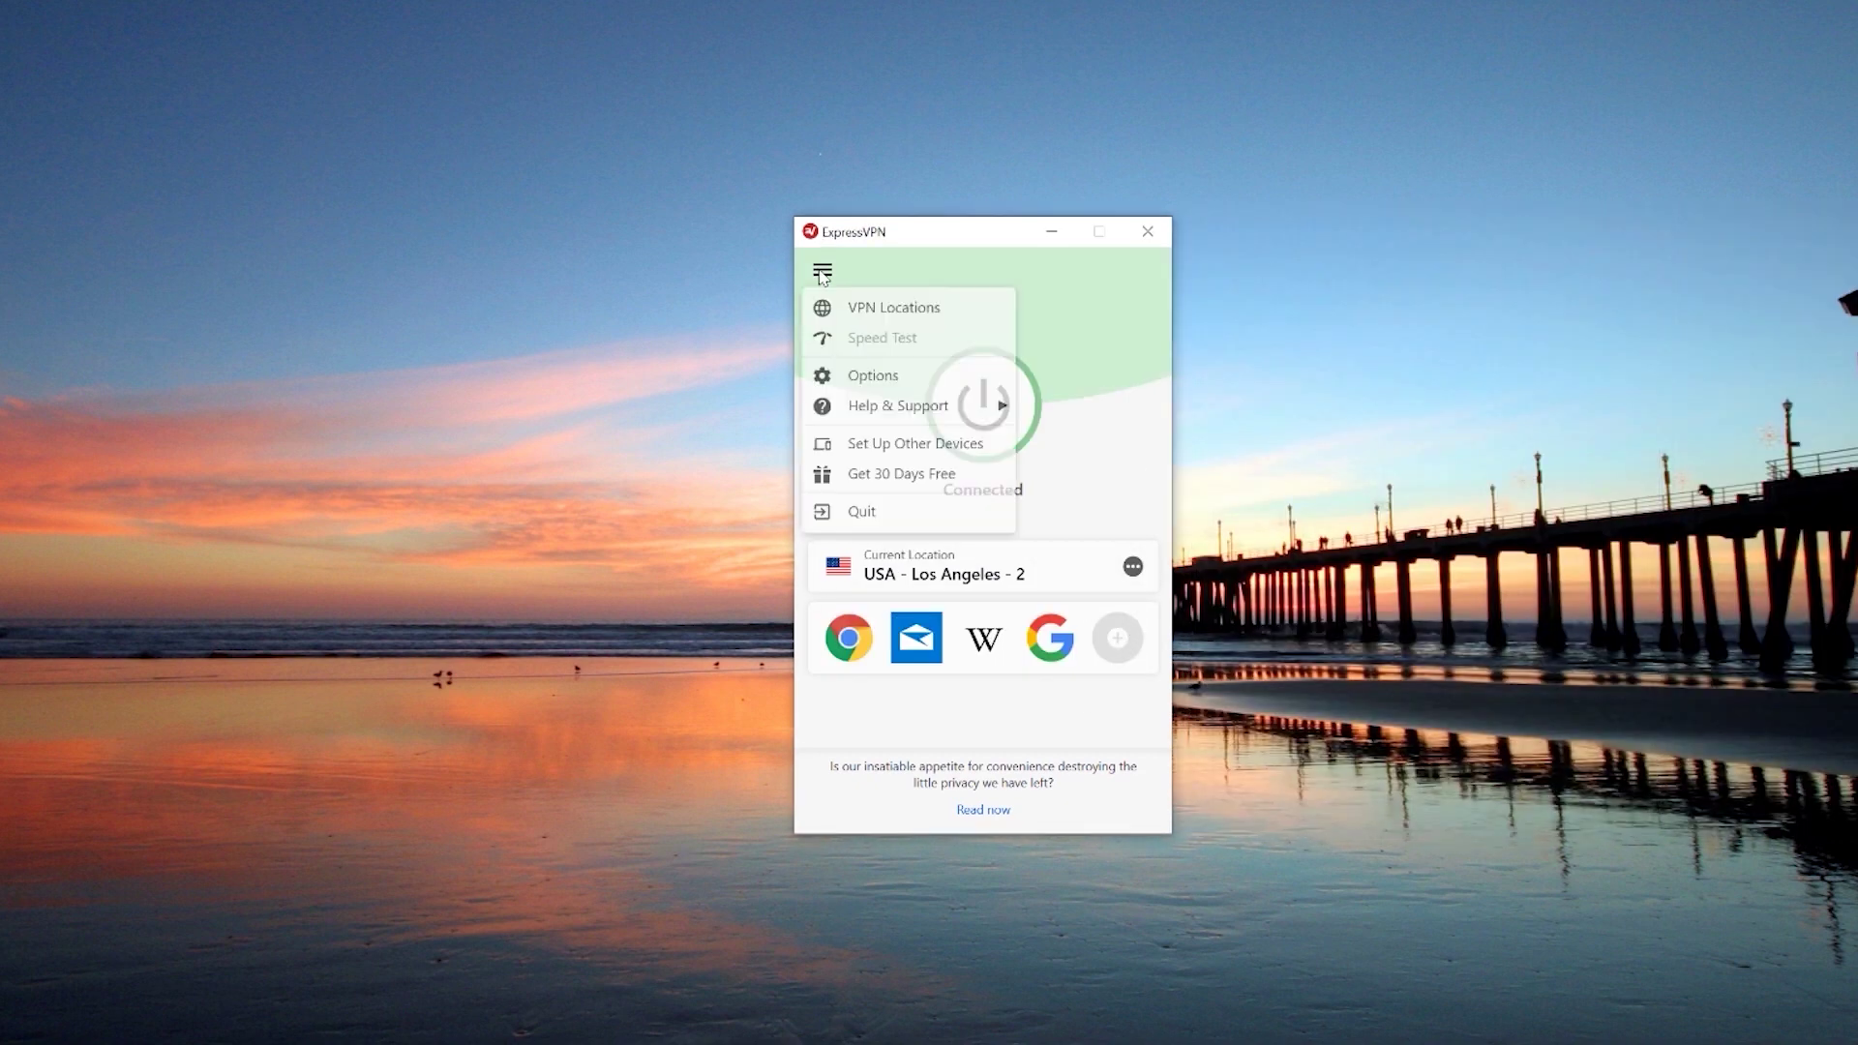
left_click(907, 378)
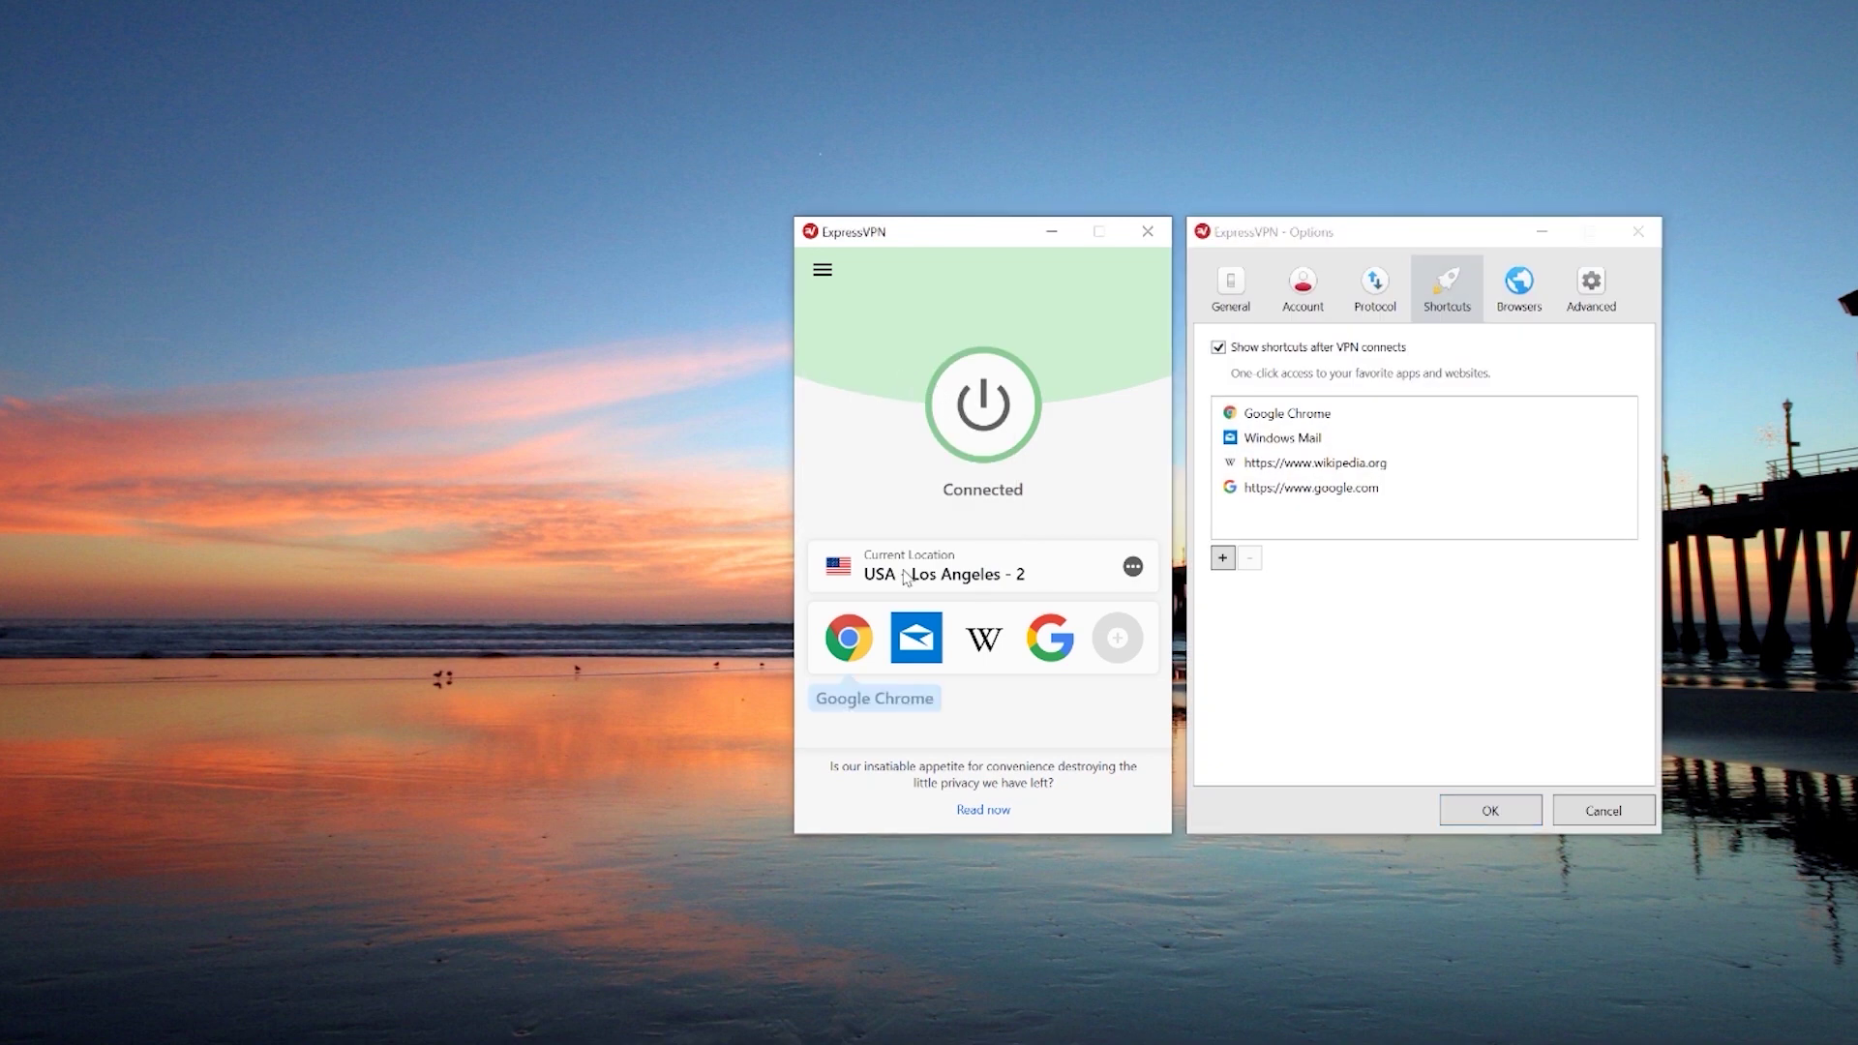
left_click(1235, 308)
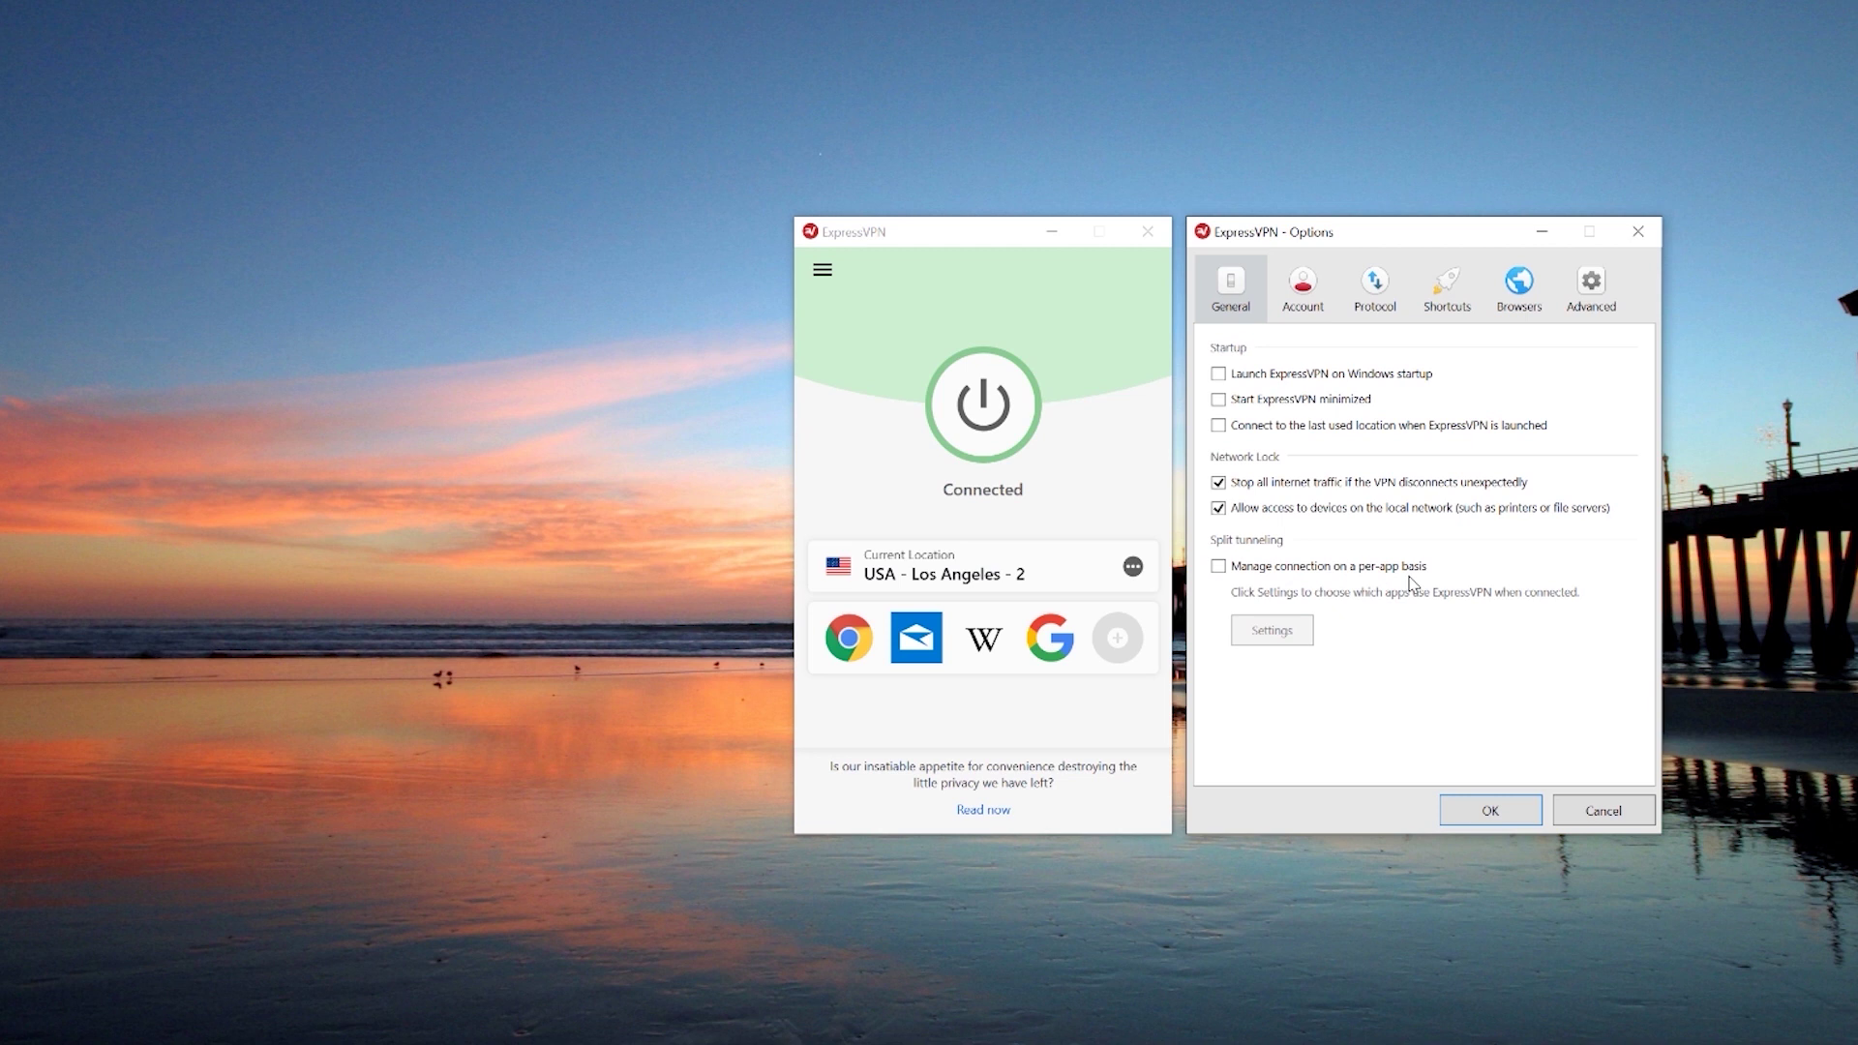
left_click(1217, 569)
left_click(1016, 538)
left_click(1296, 295)
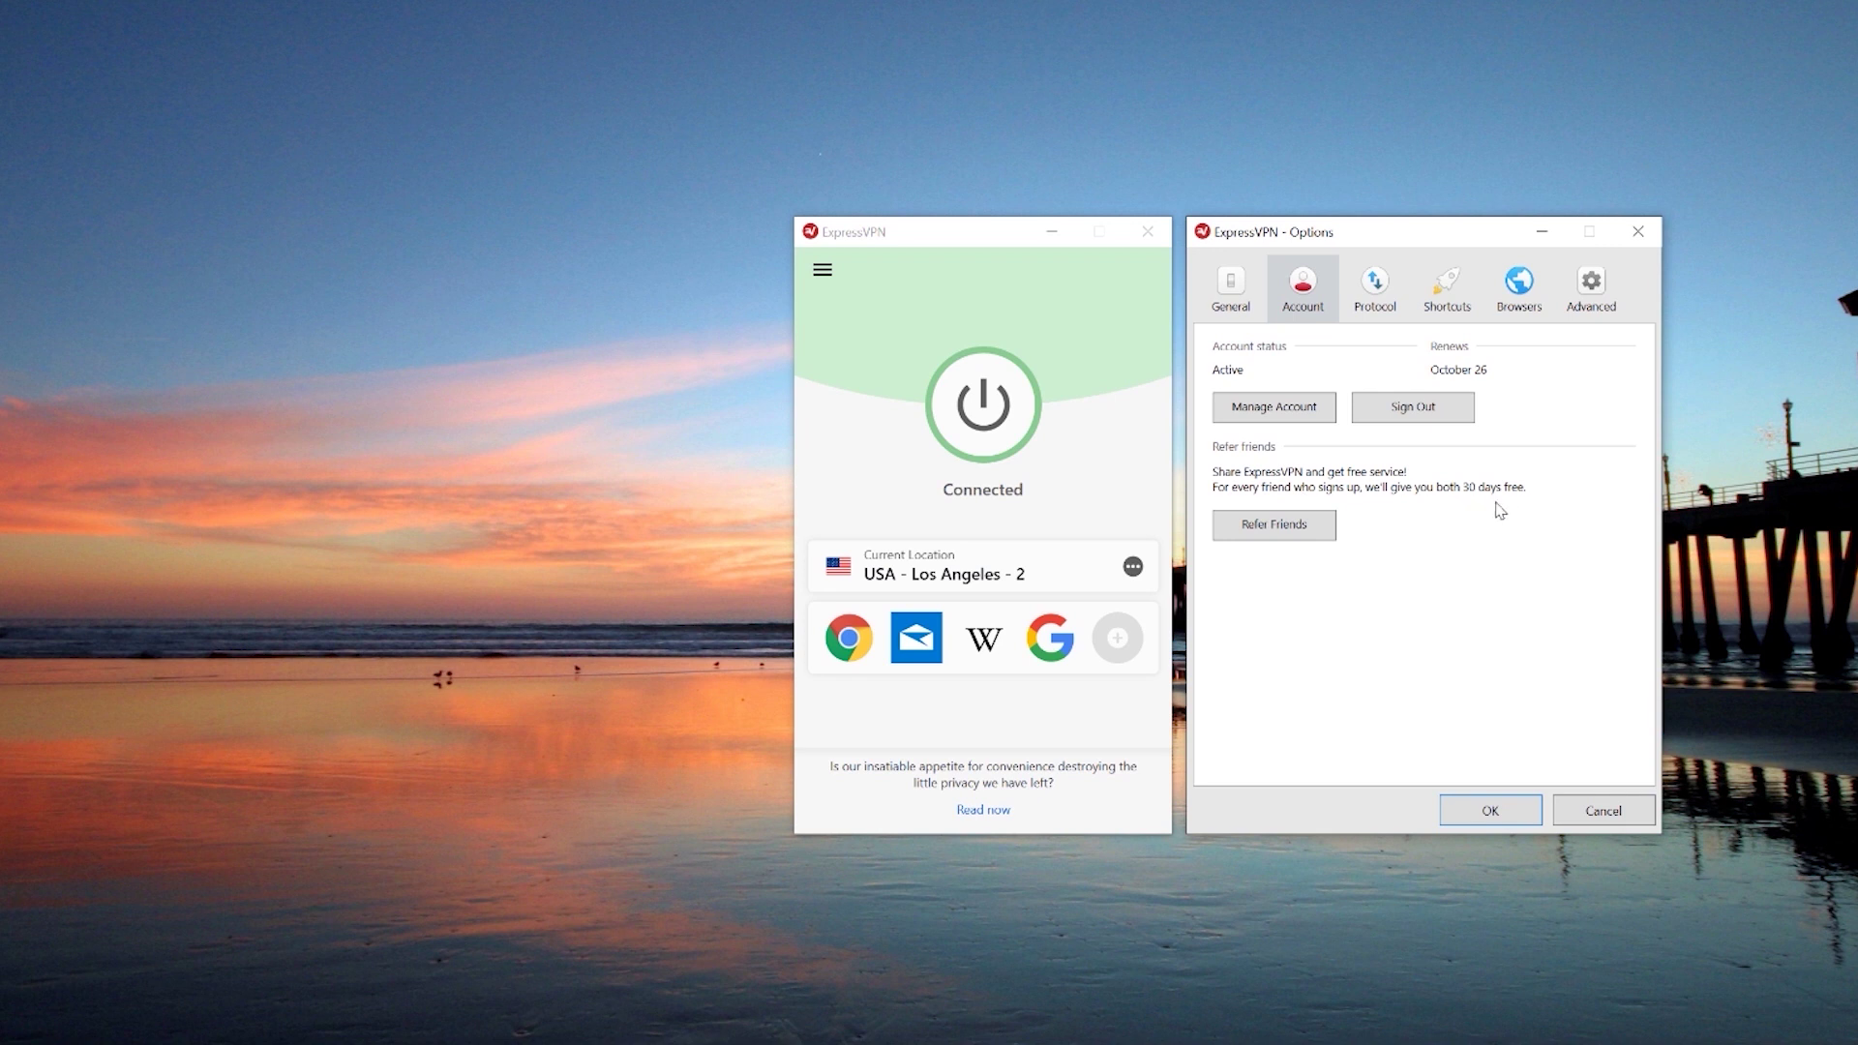
left_click(1372, 293)
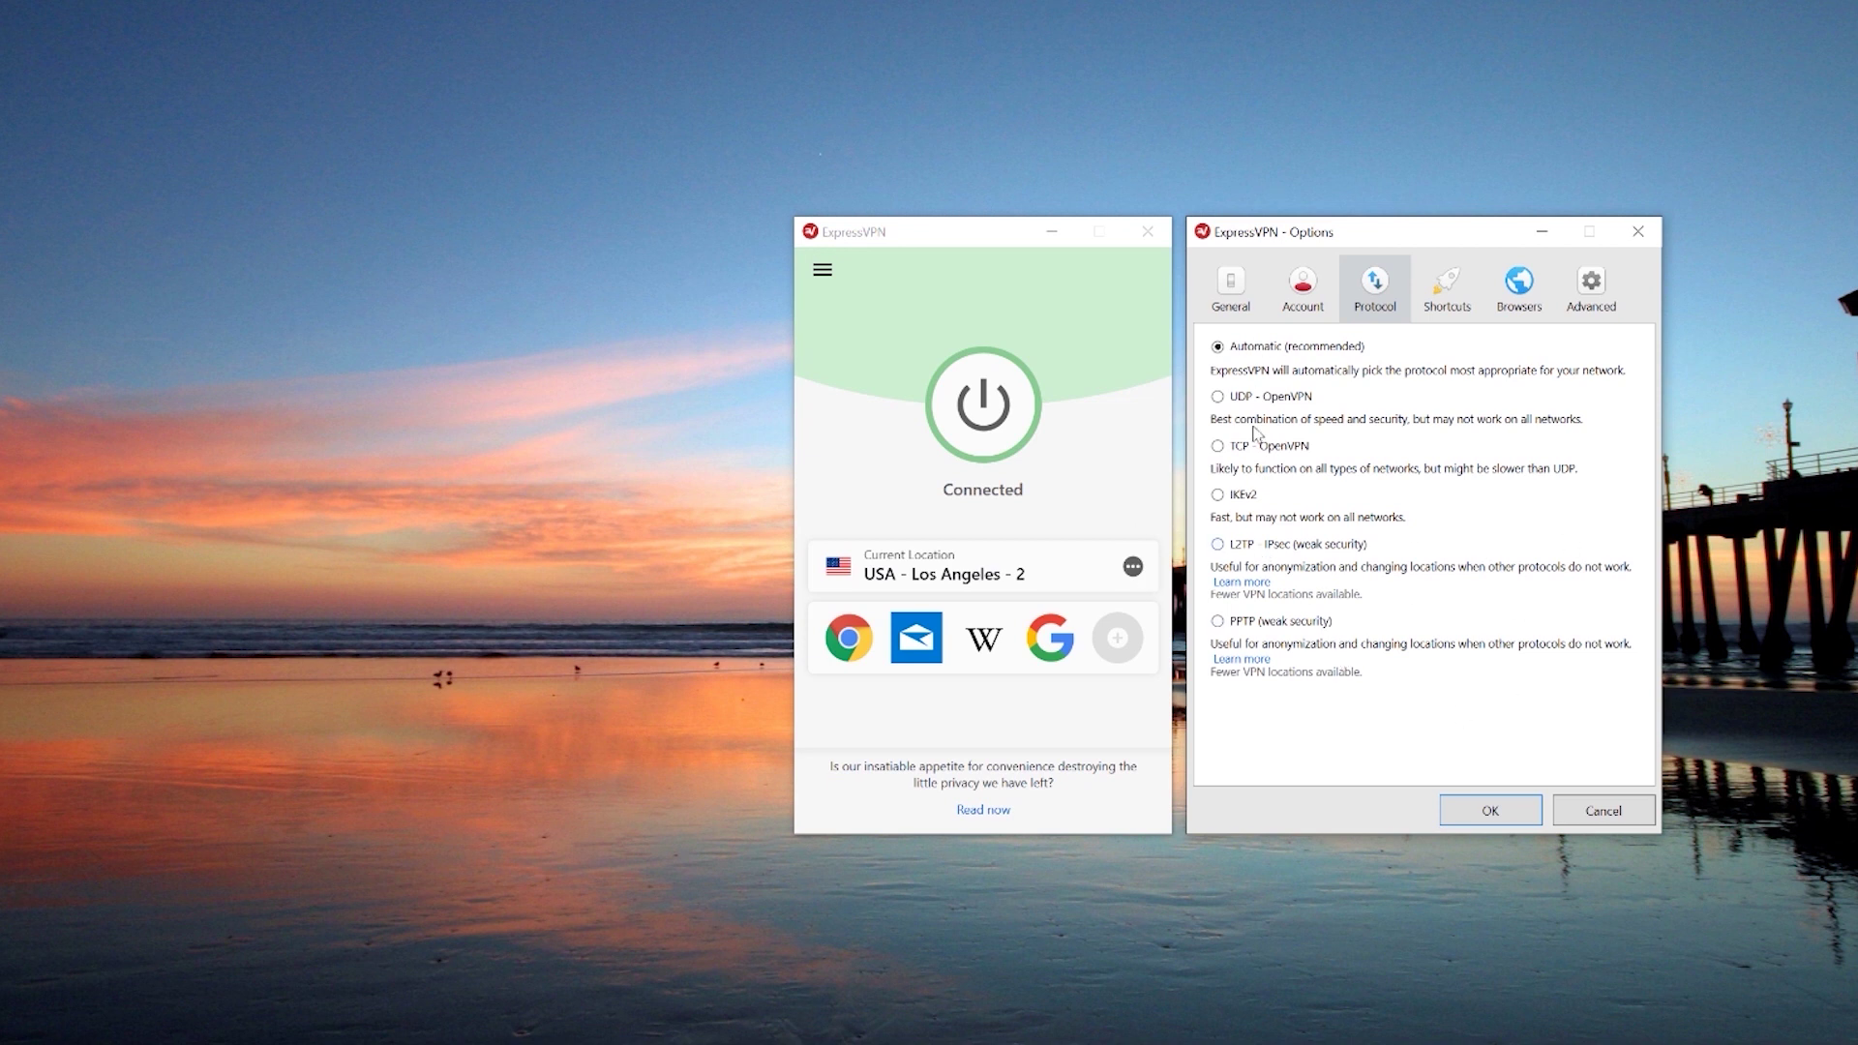
left_click(1443, 298)
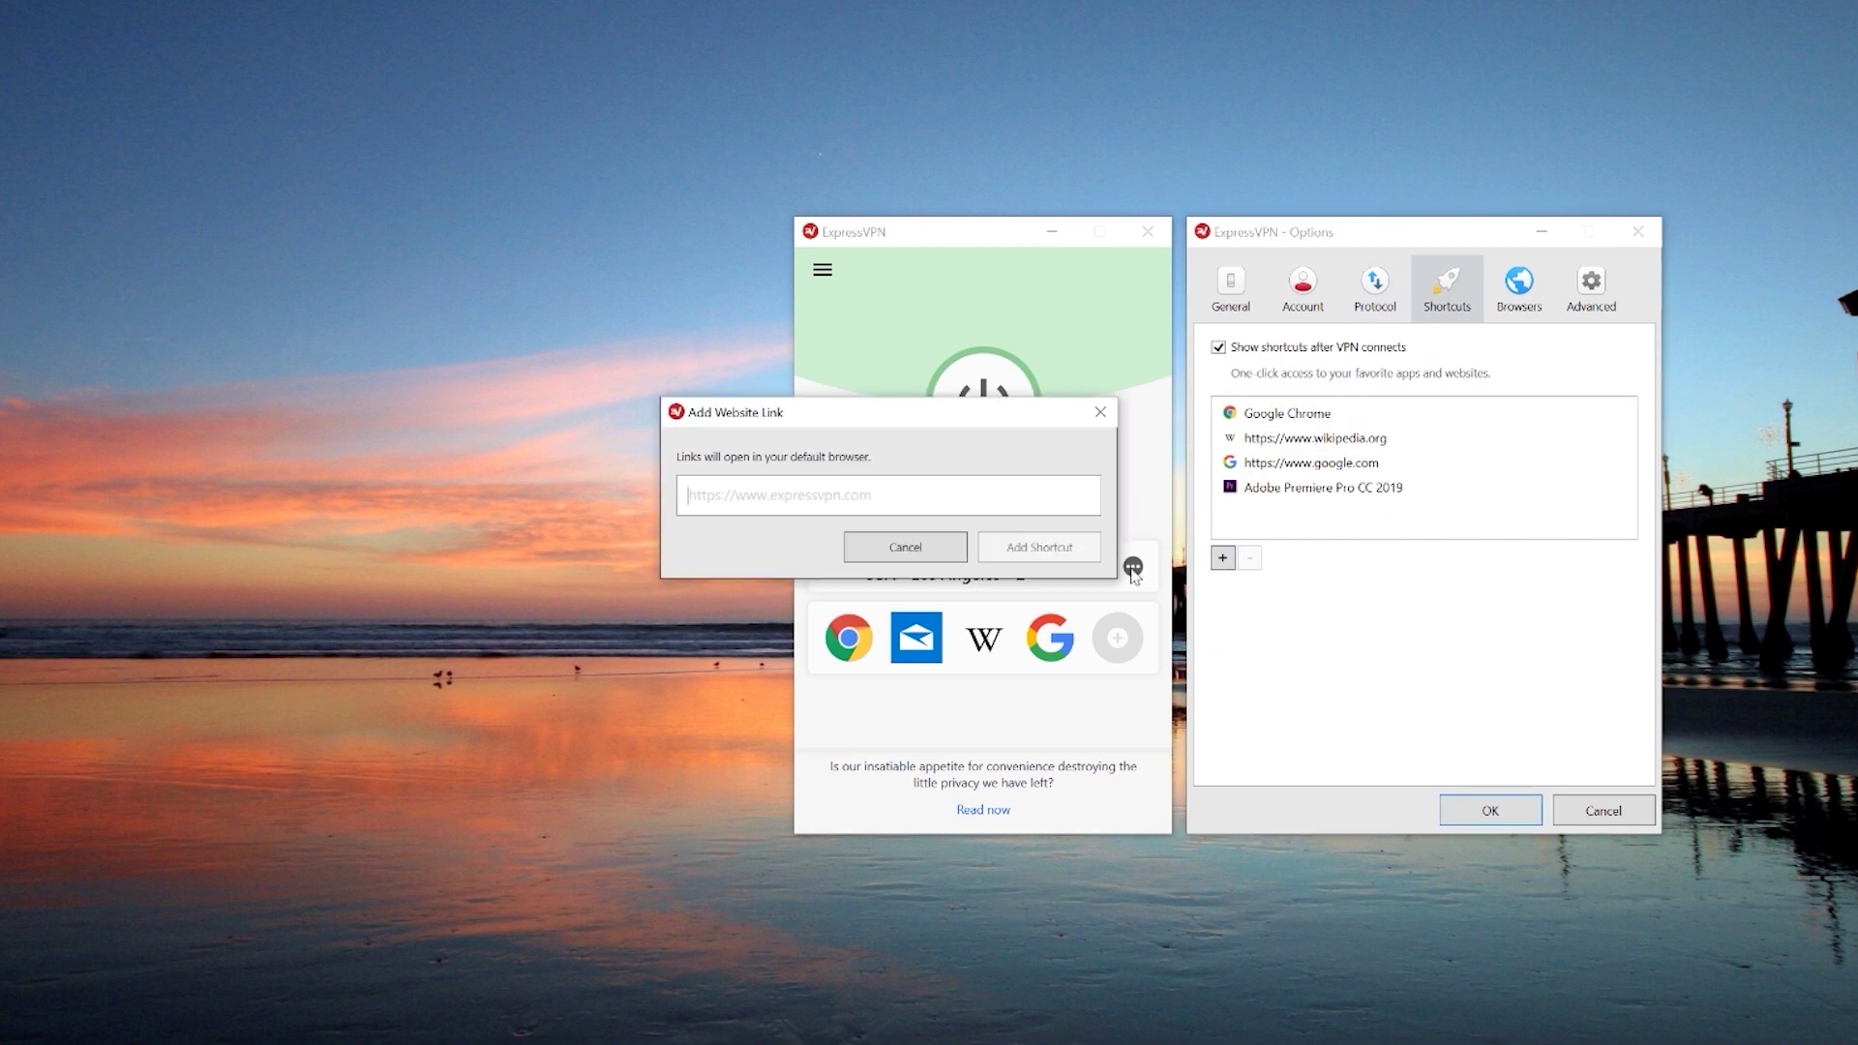
type("http://youtube.com")
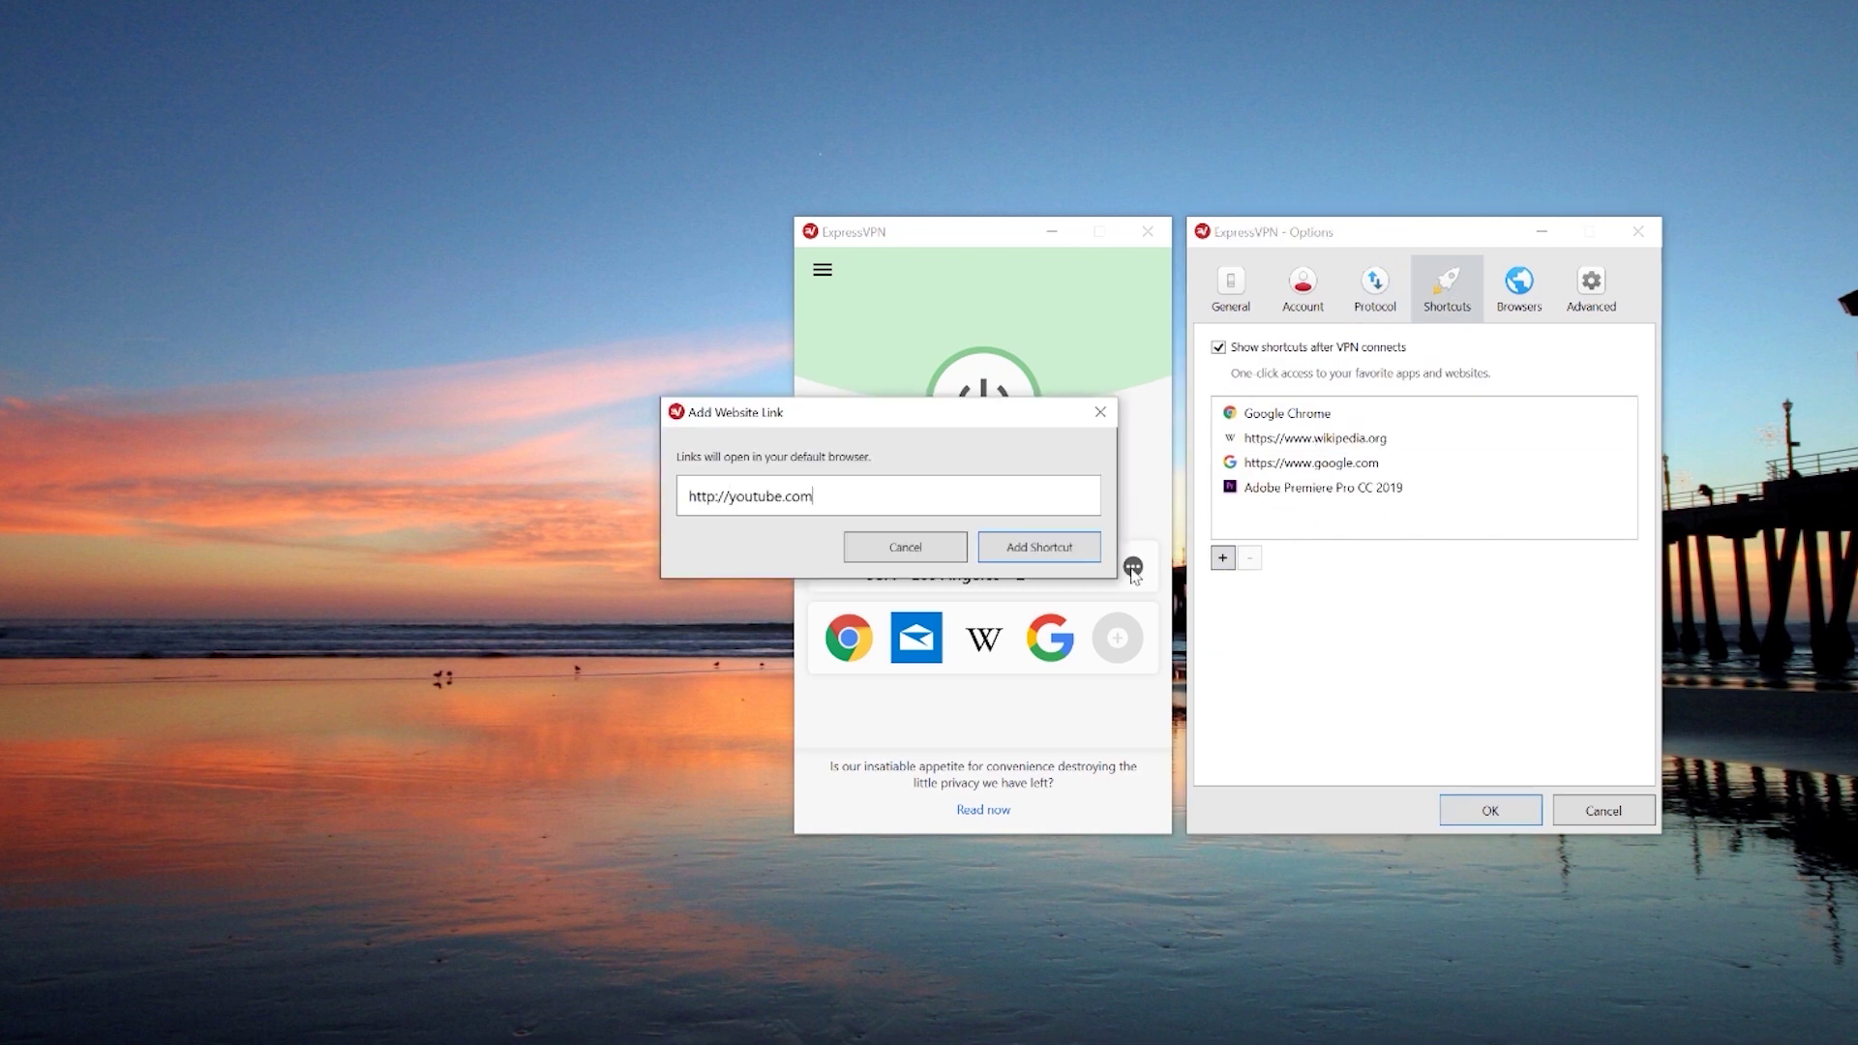
left_click(1065, 550)
left_click(1490, 811)
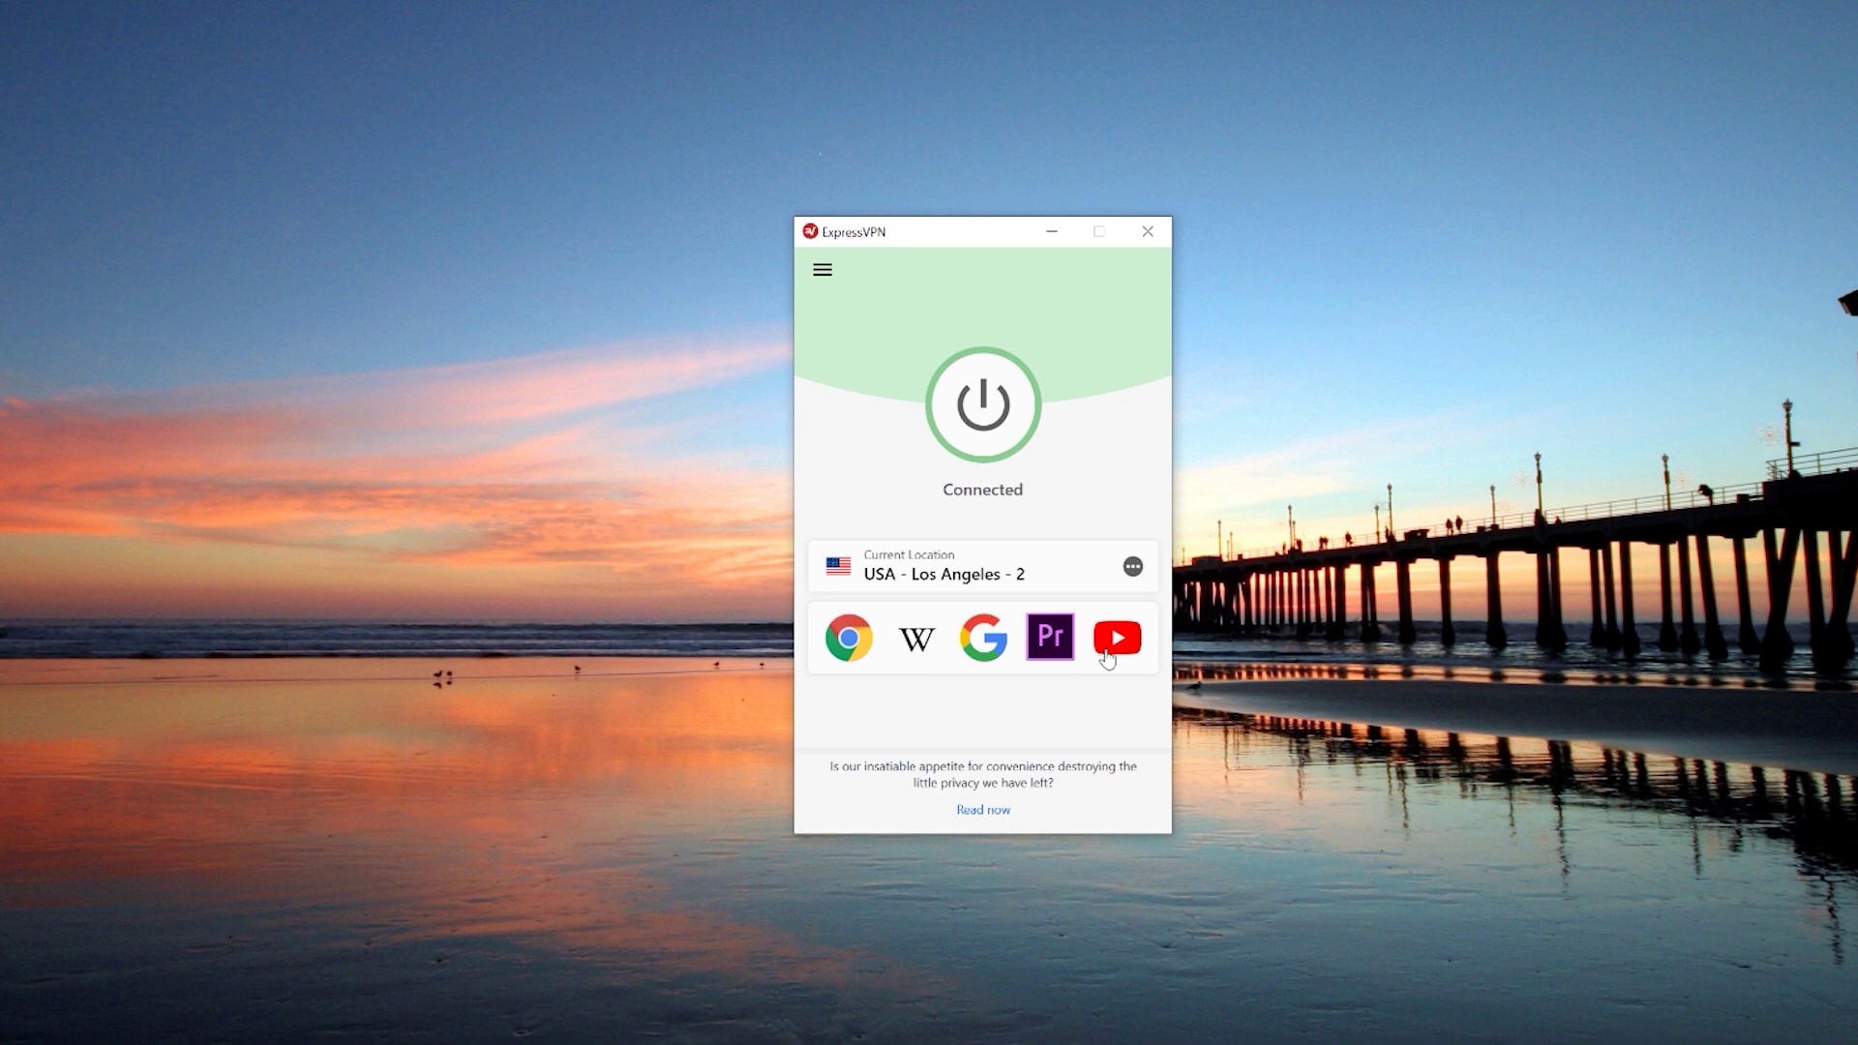
left_click(823, 271)
left_click(871, 373)
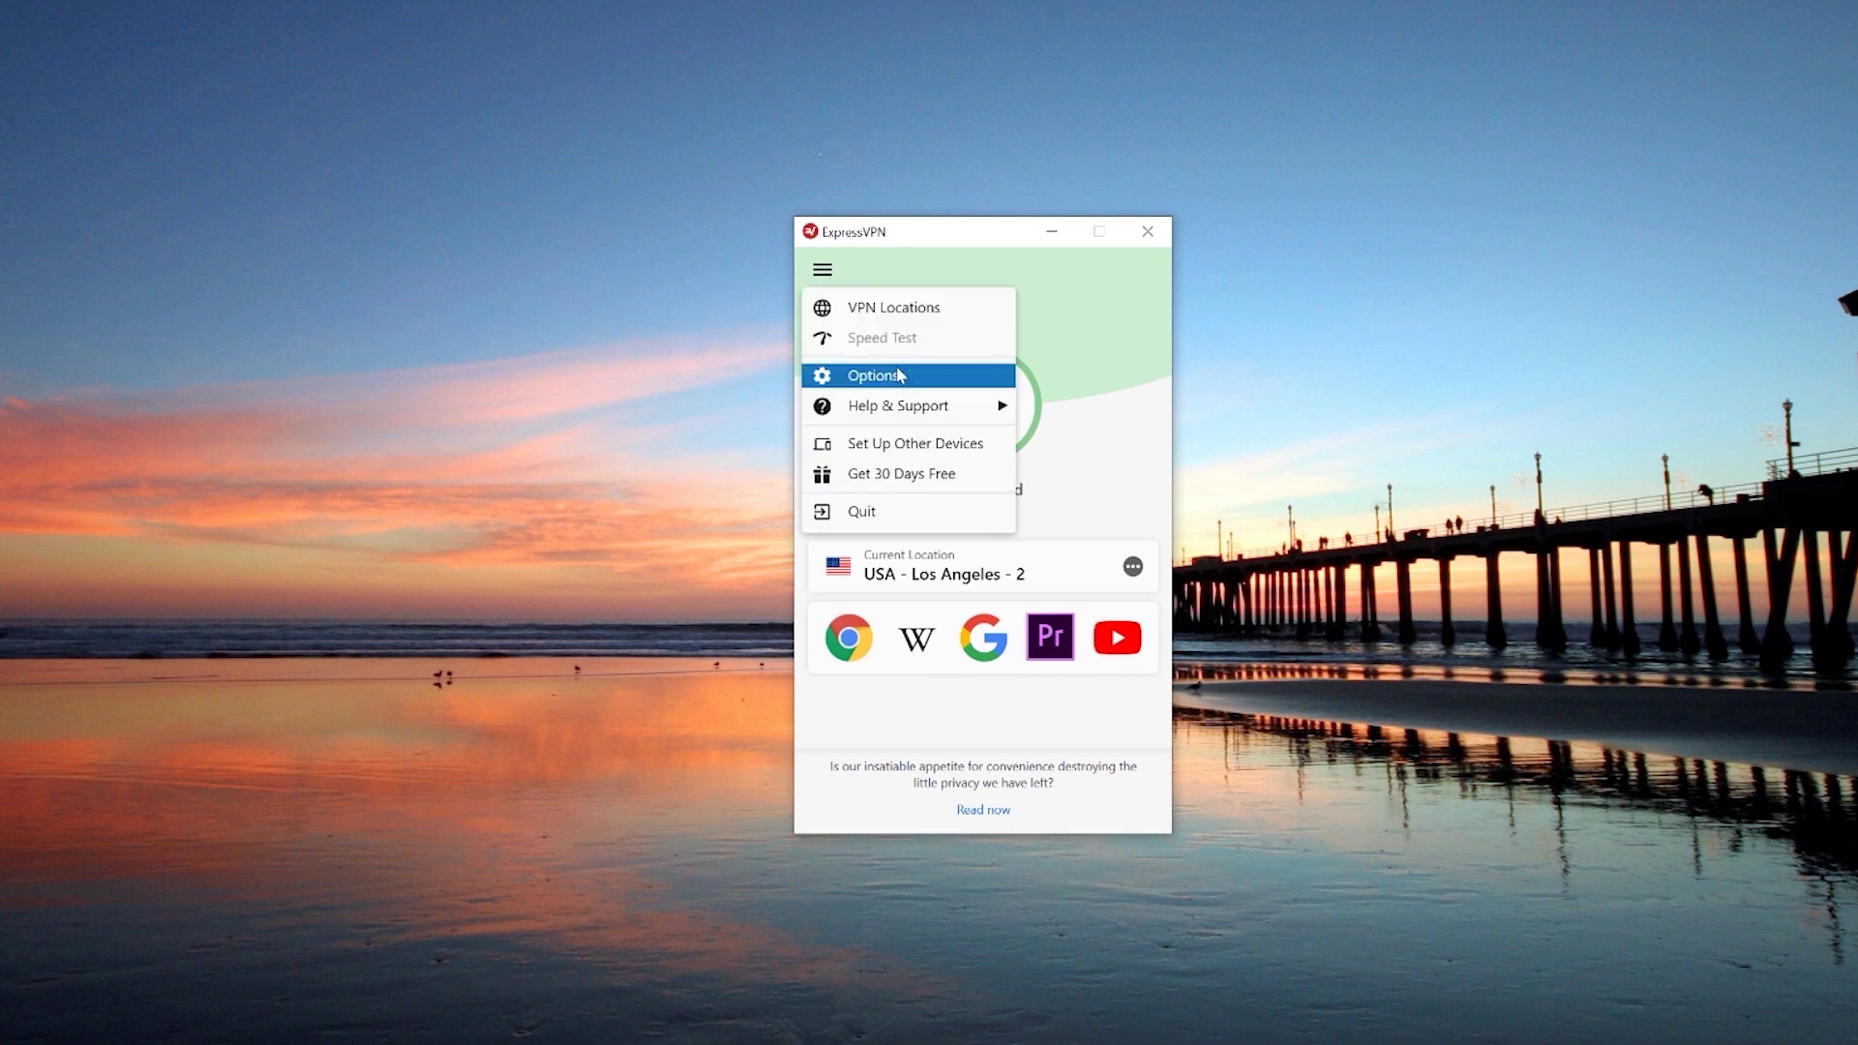
Look over the Browsers and Advanced options, then close Options with OK
left_click(1518, 290)
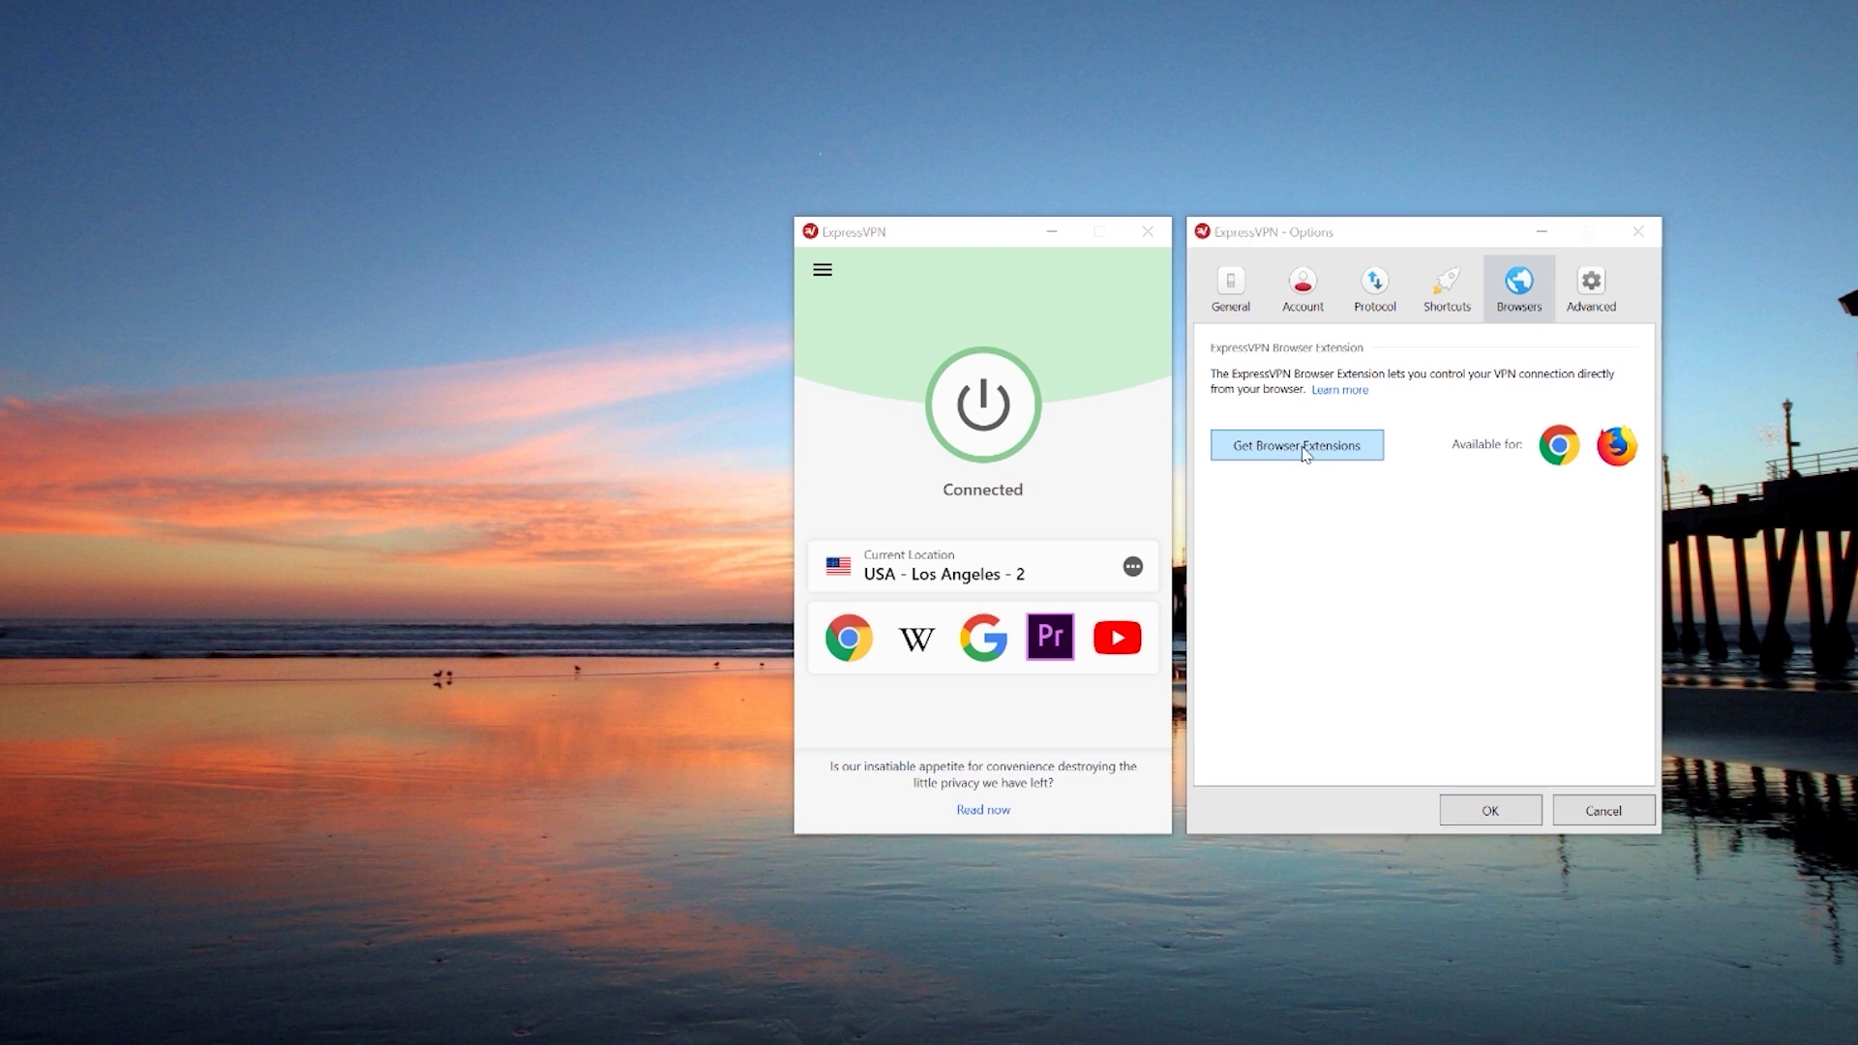
left_click(1501, 476)
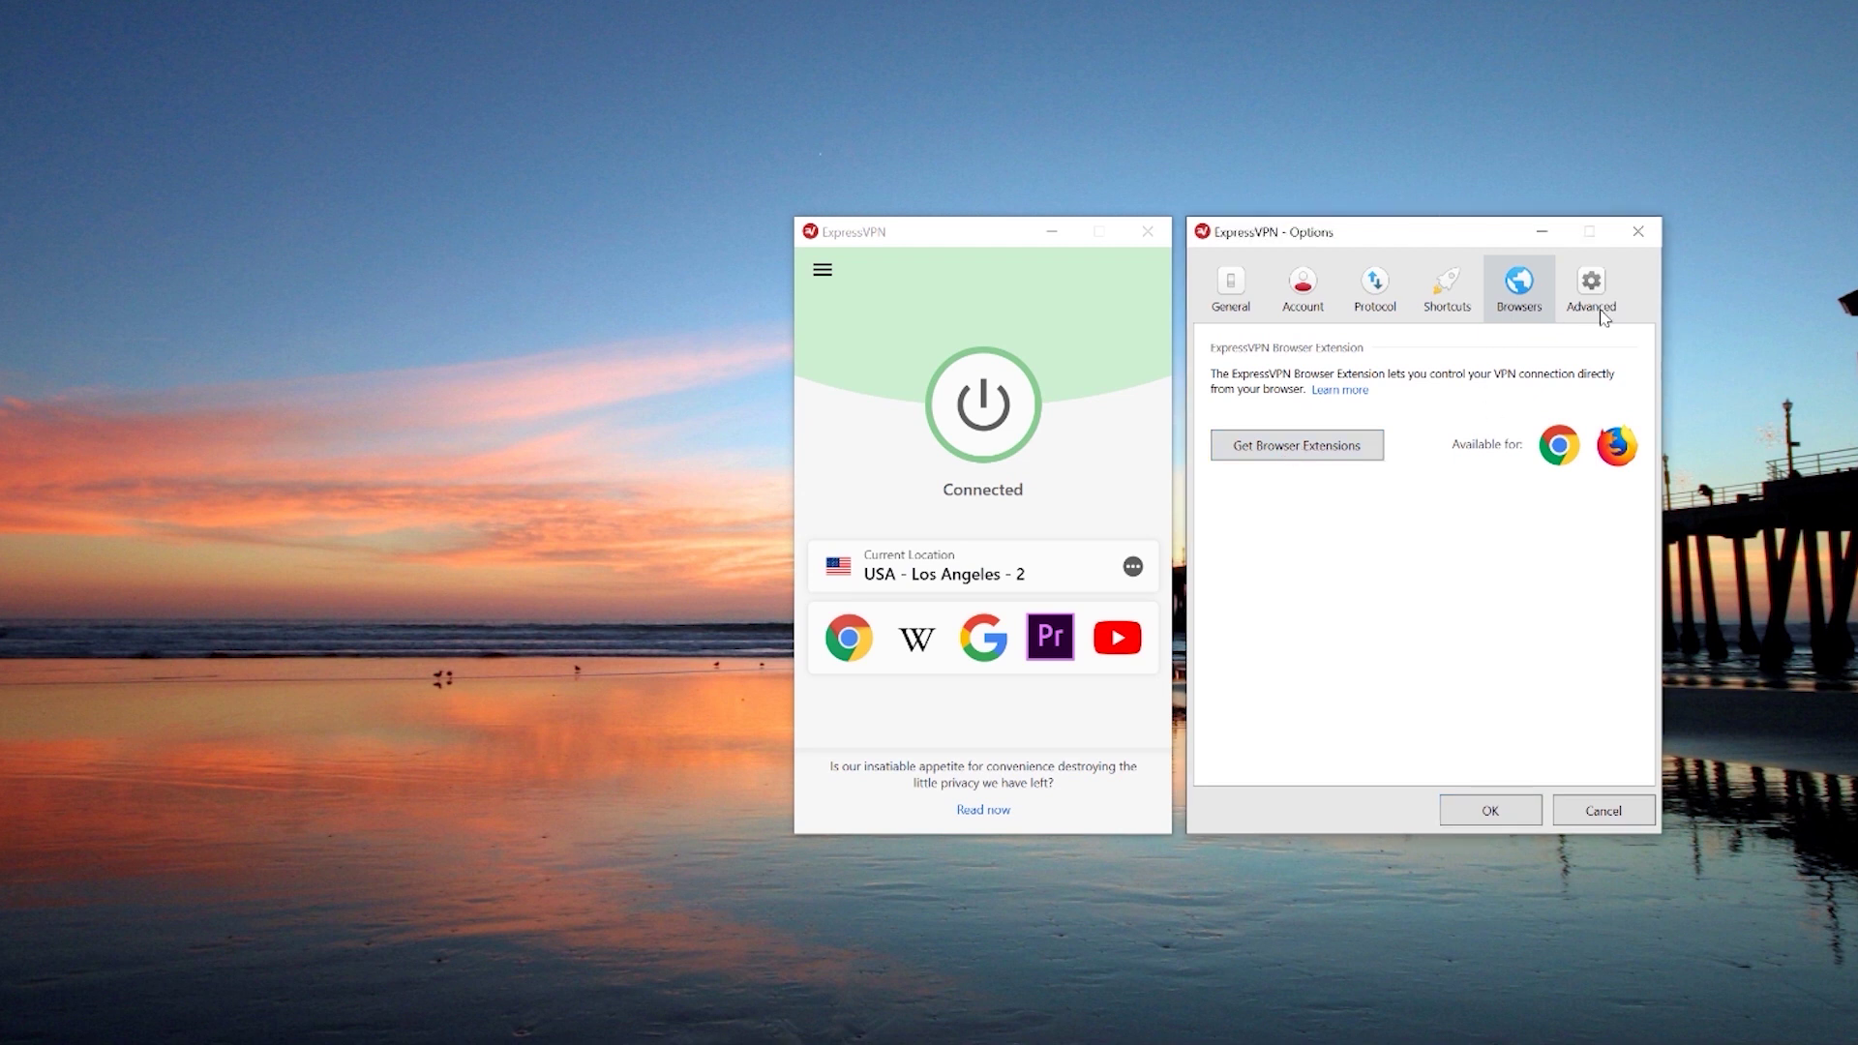
left_click(1592, 292)
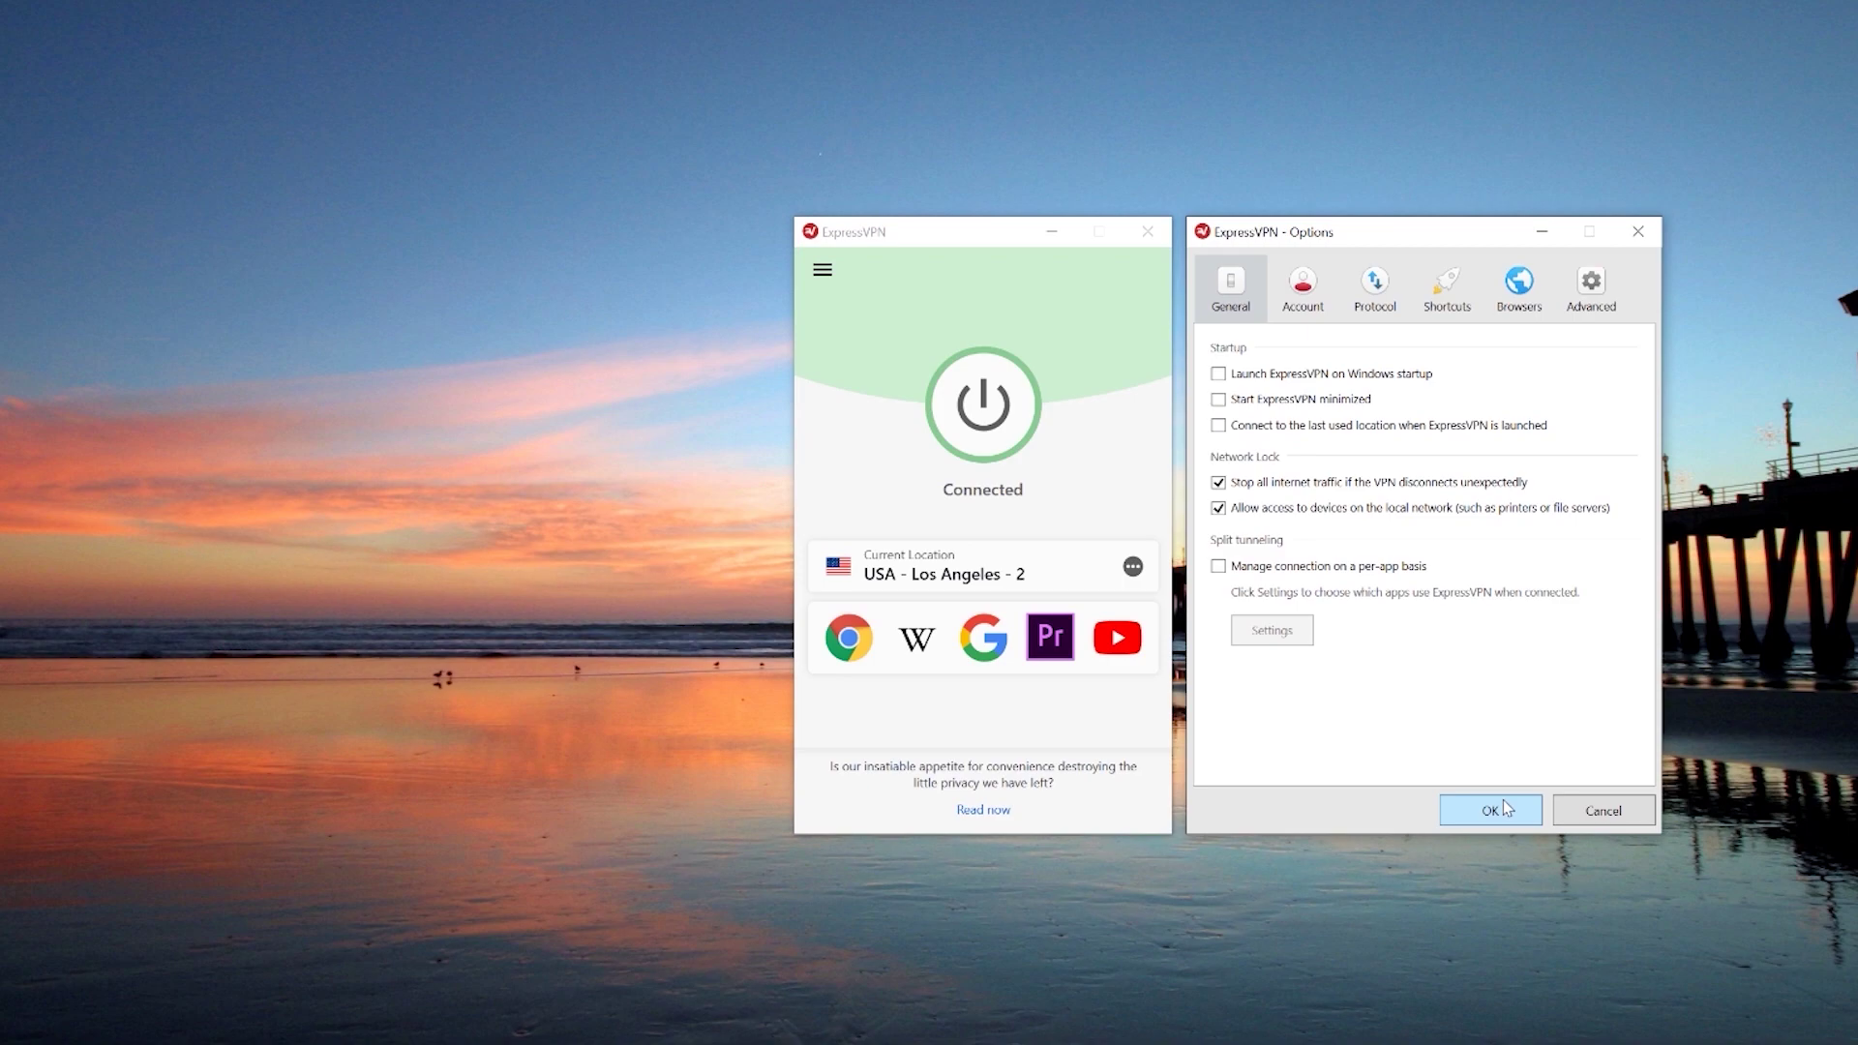
left_click(1490, 811)
Bring up the VPN Locations list from the main menu
left_click(822, 270)
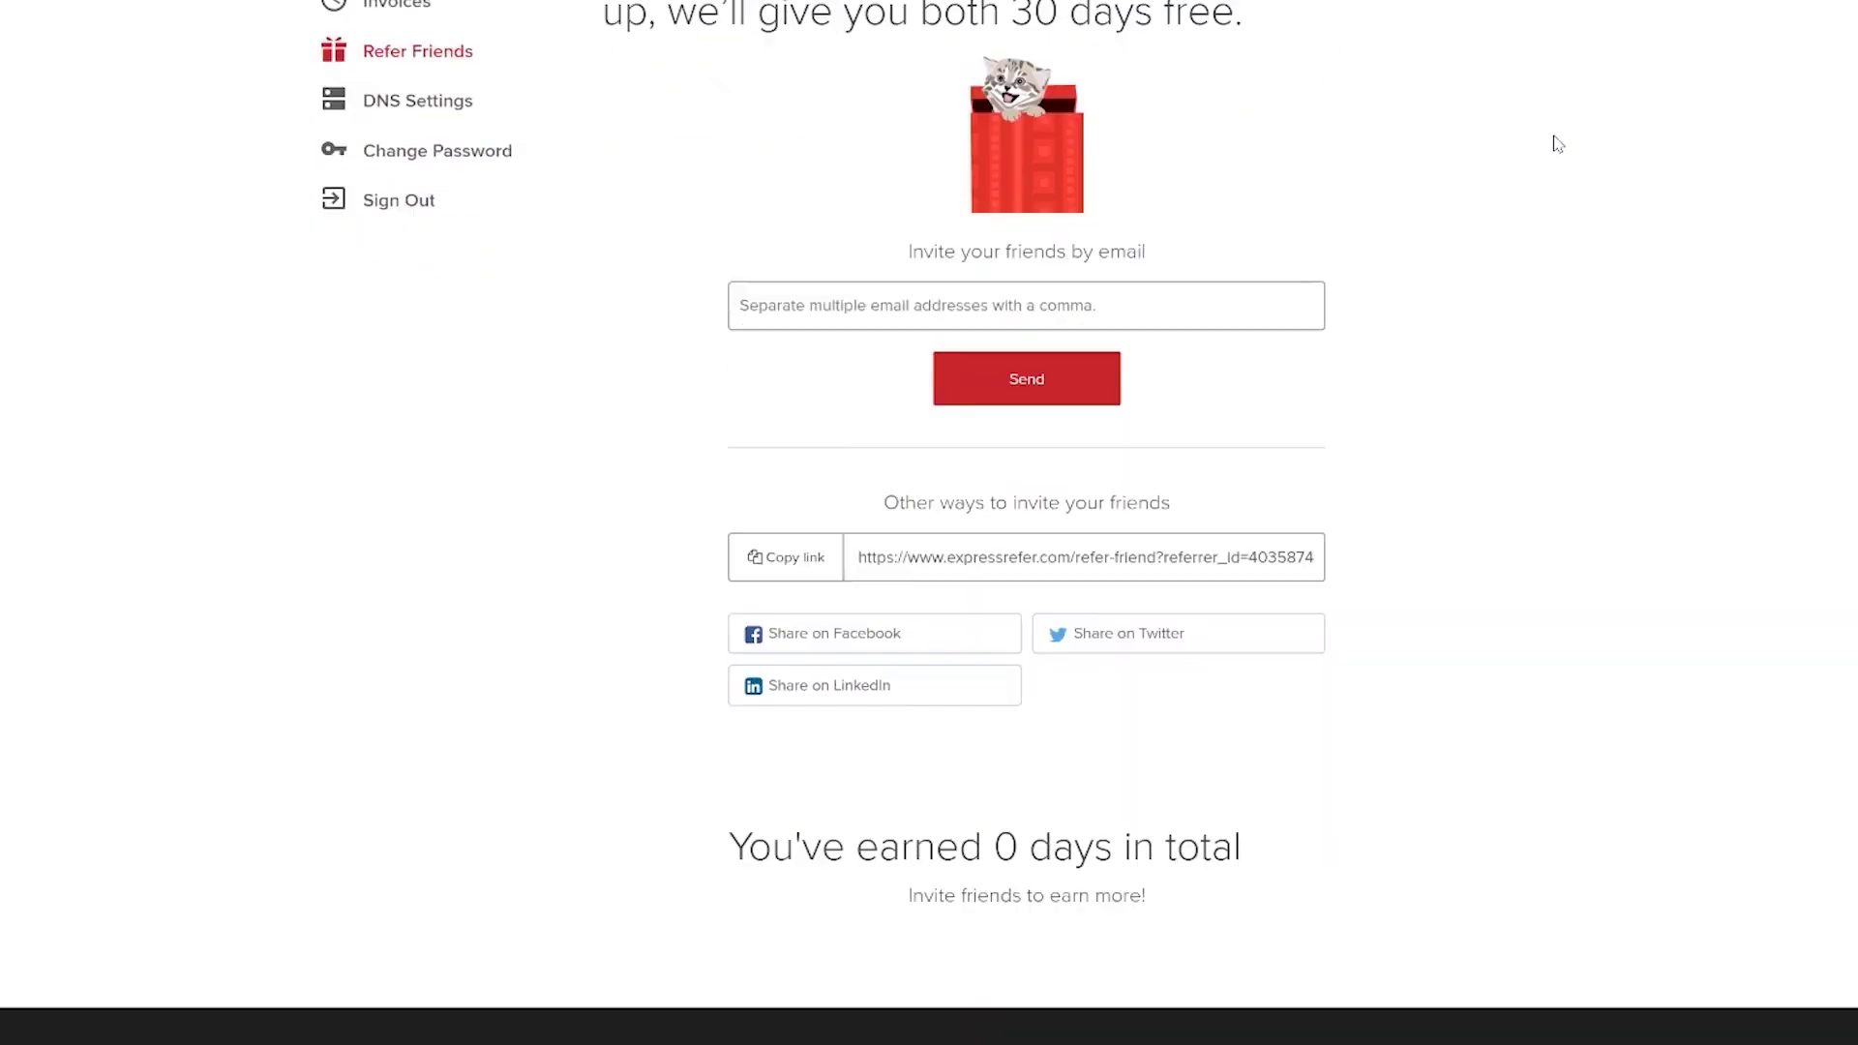
scroll(1529, 135, "up", 1)
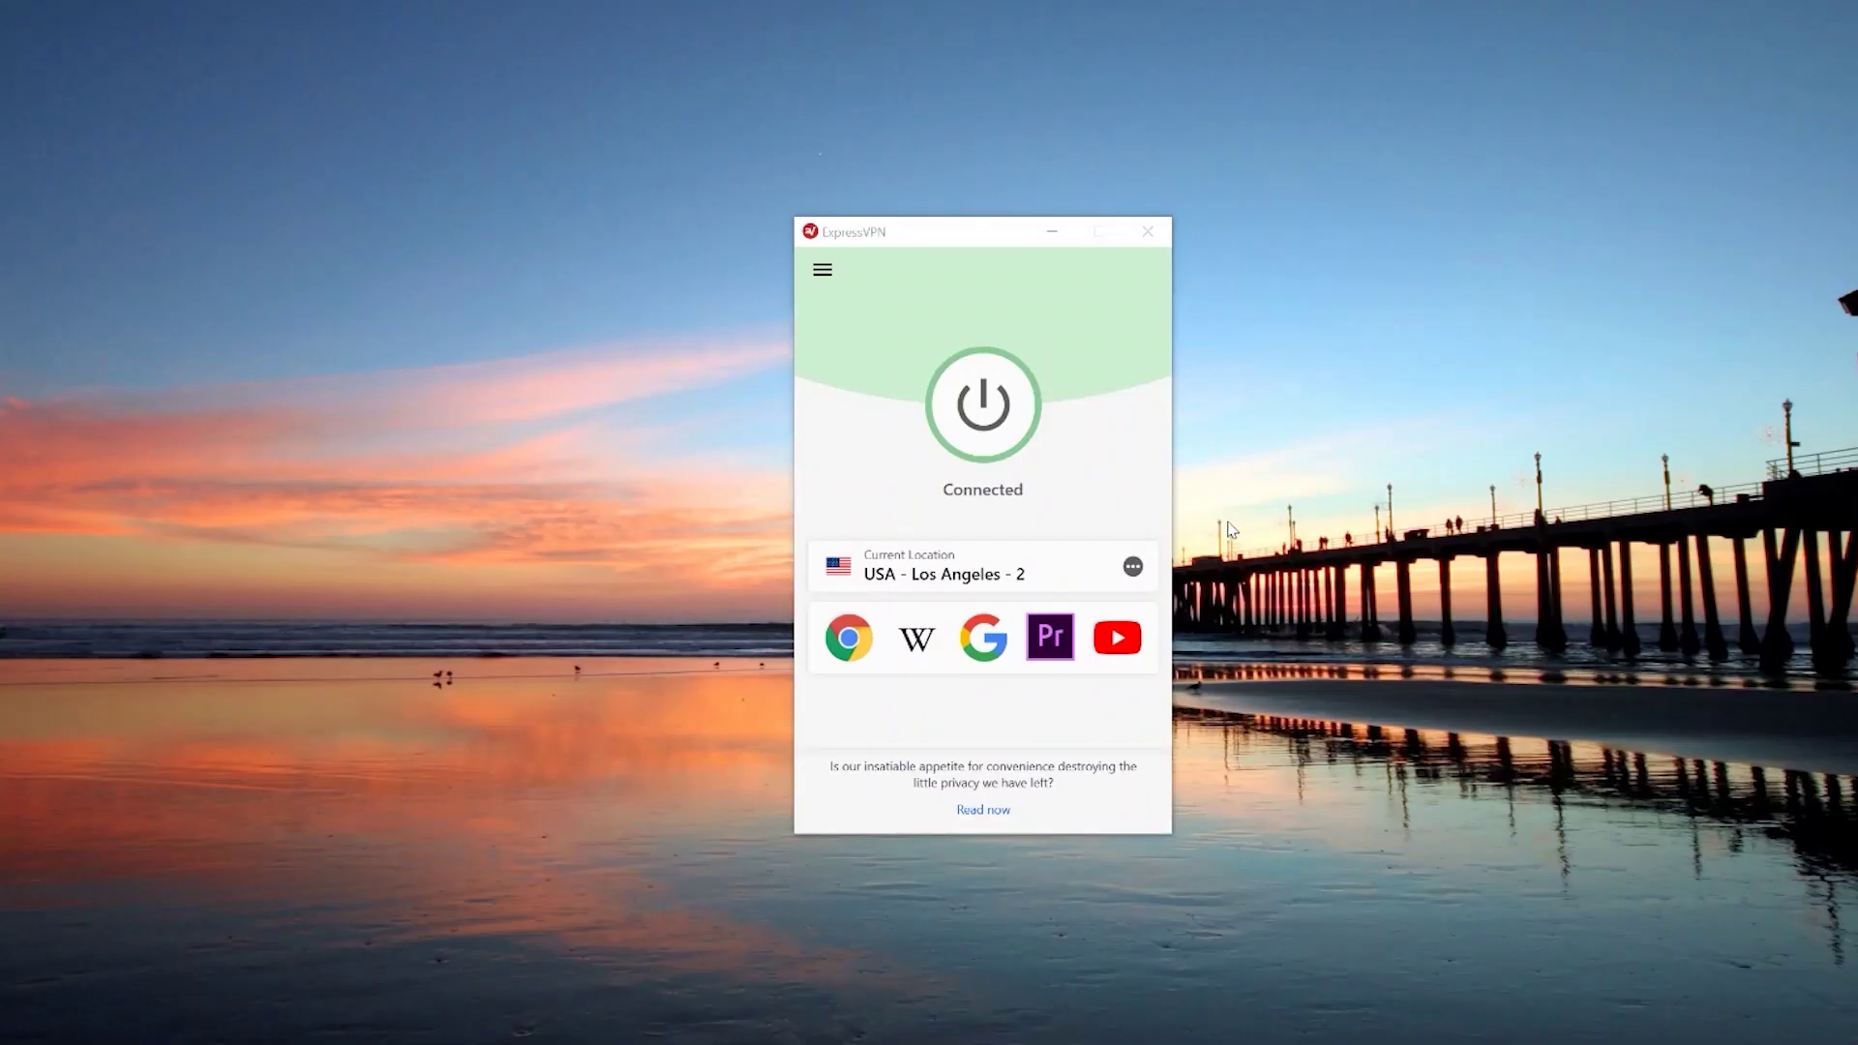
left_click(1133, 566)
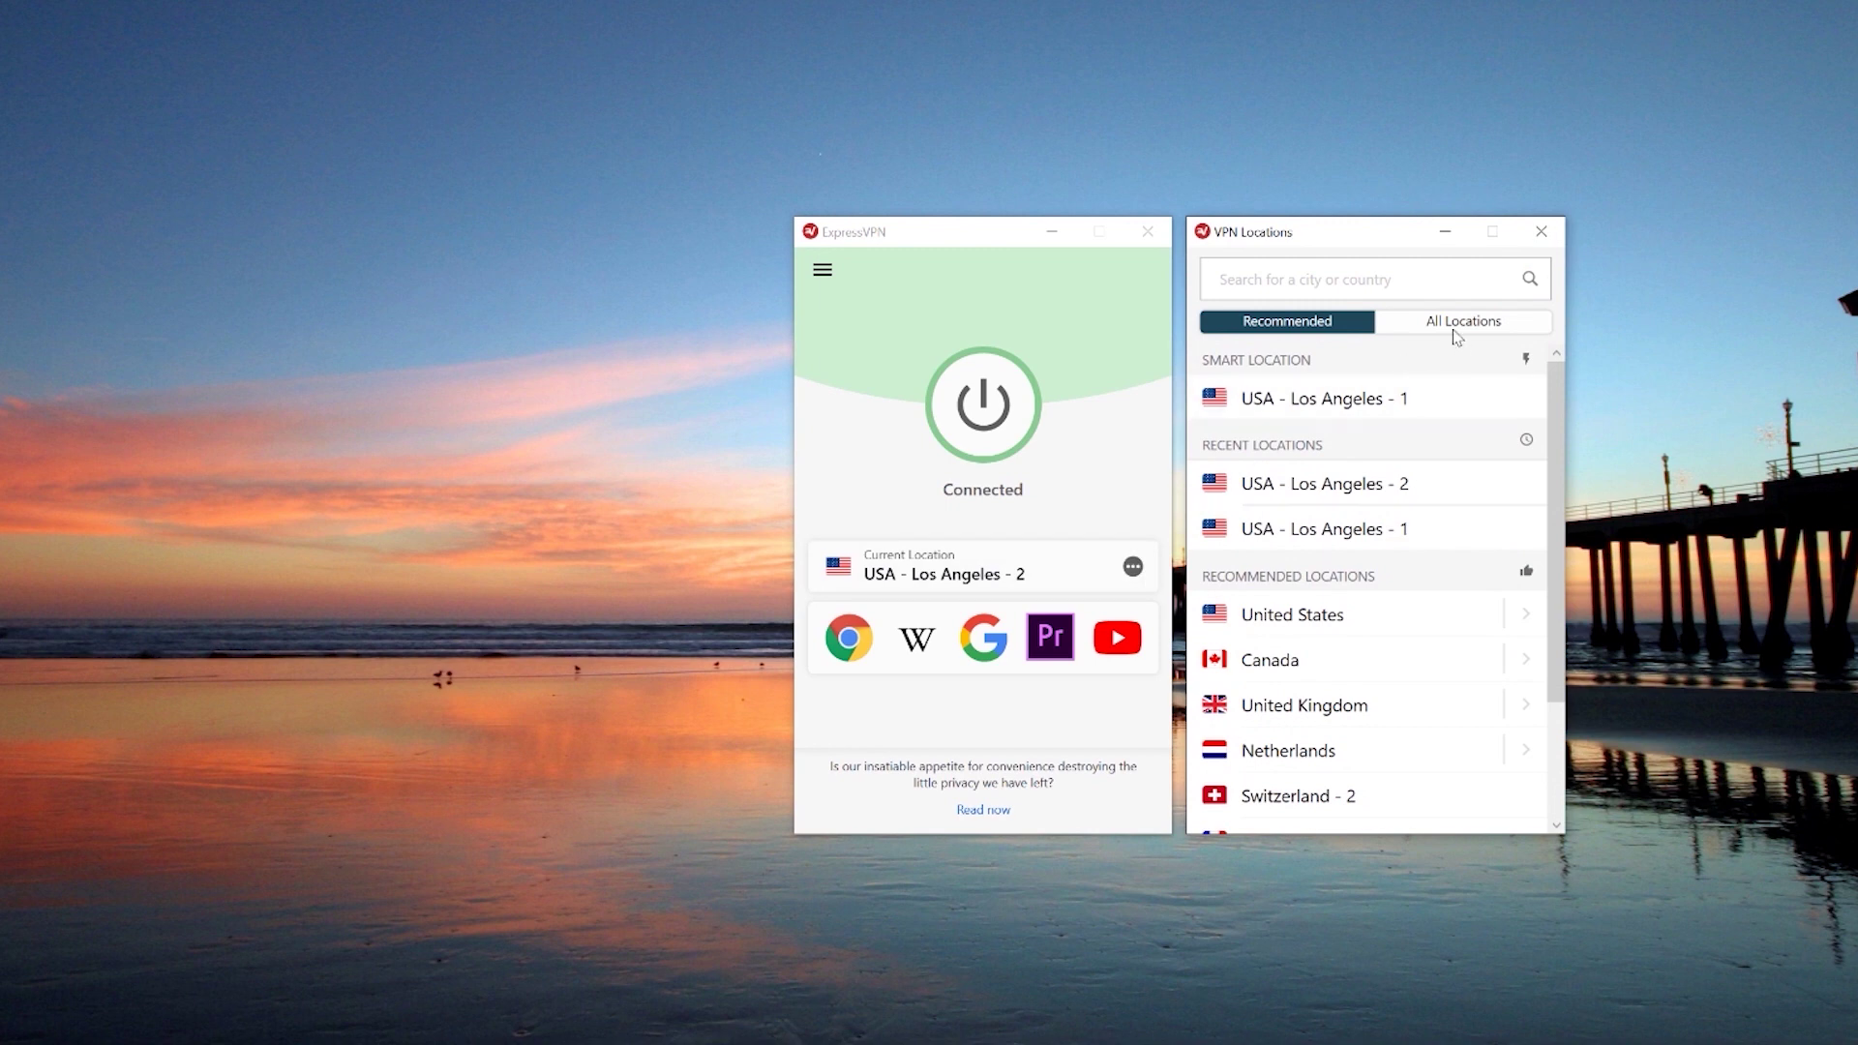